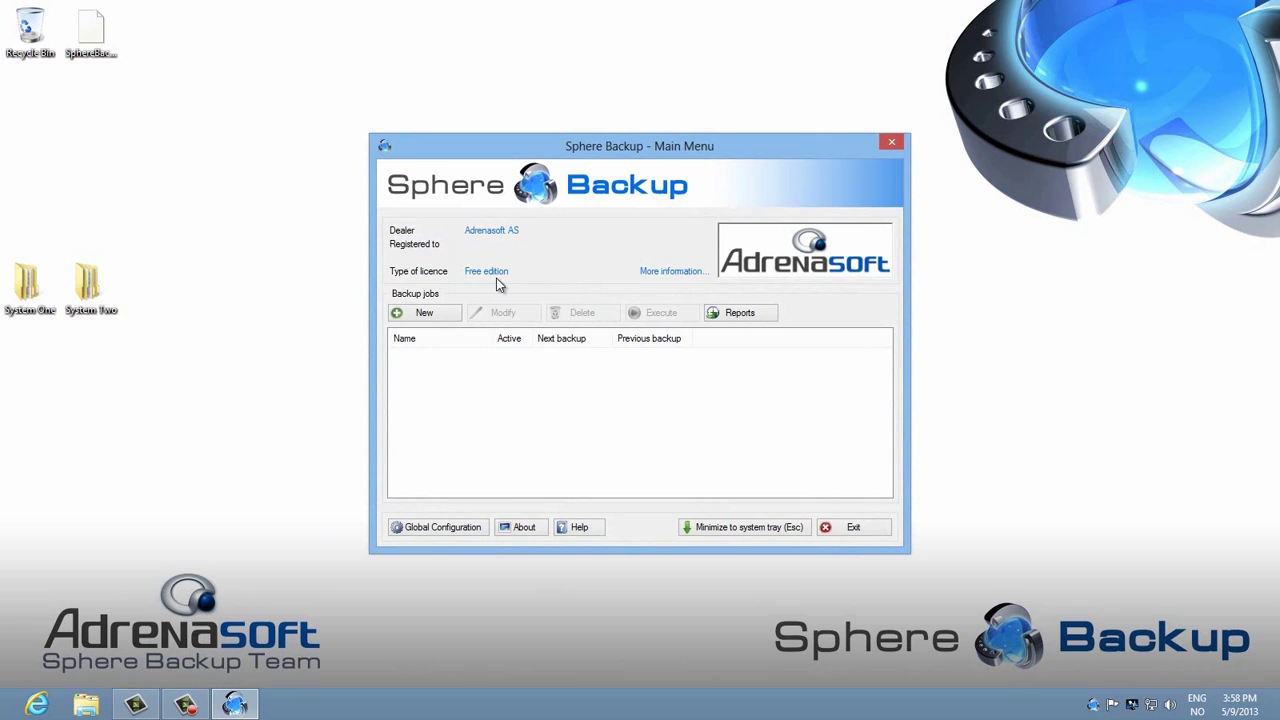
Step: Delete the free licence, activate the Desktop Pro Plus licence file, and return to the main menu
left_click(667, 275)
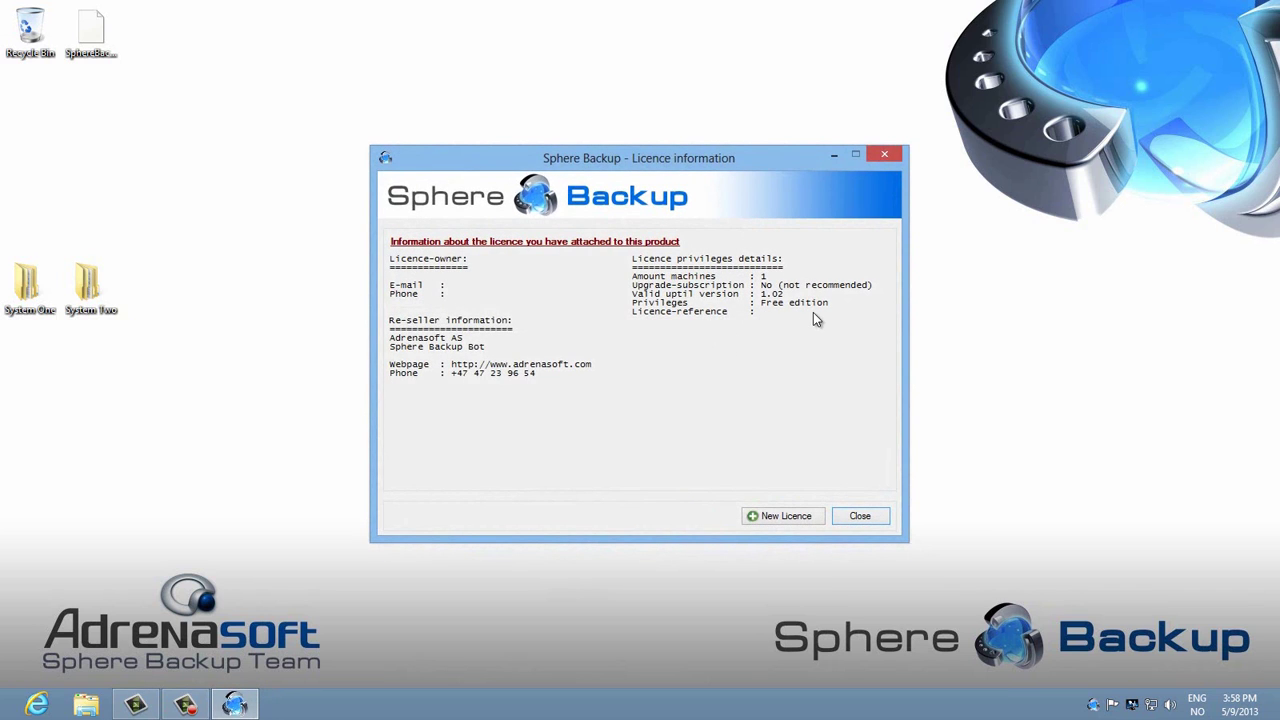
left_click(793, 516)
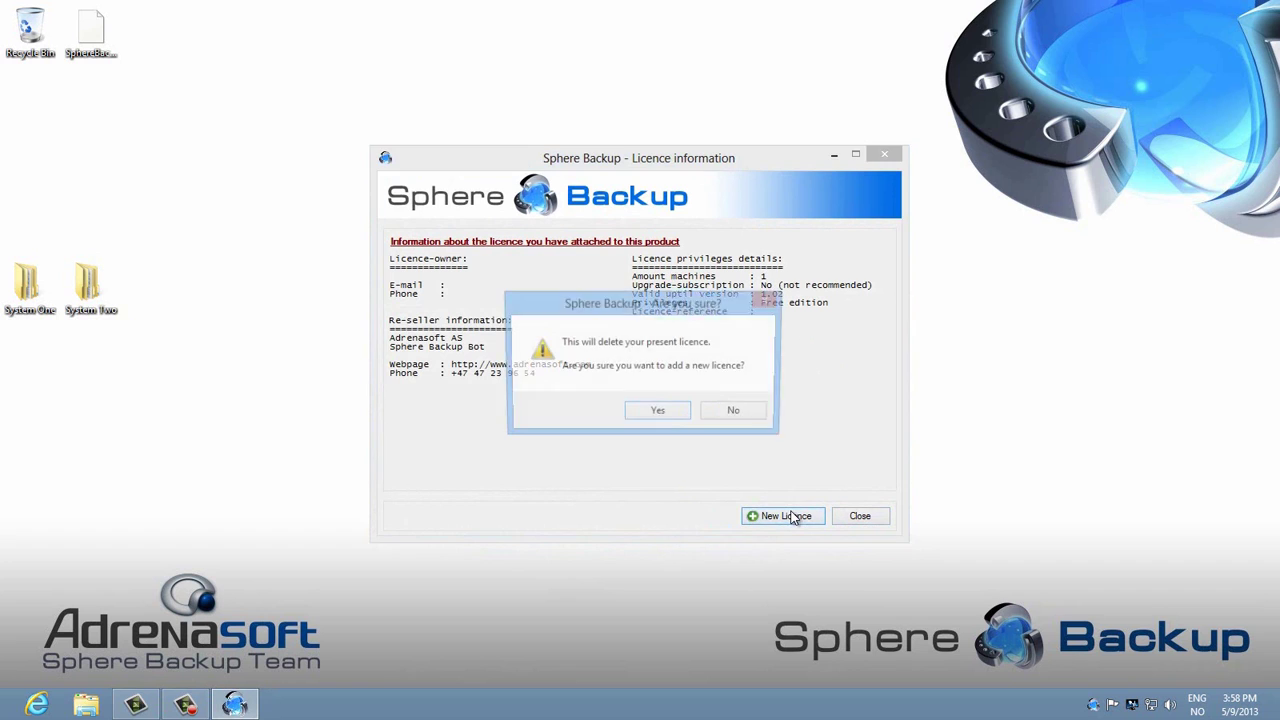
left_click(672, 415)
left_click_drag(91, 30, 542, 364)
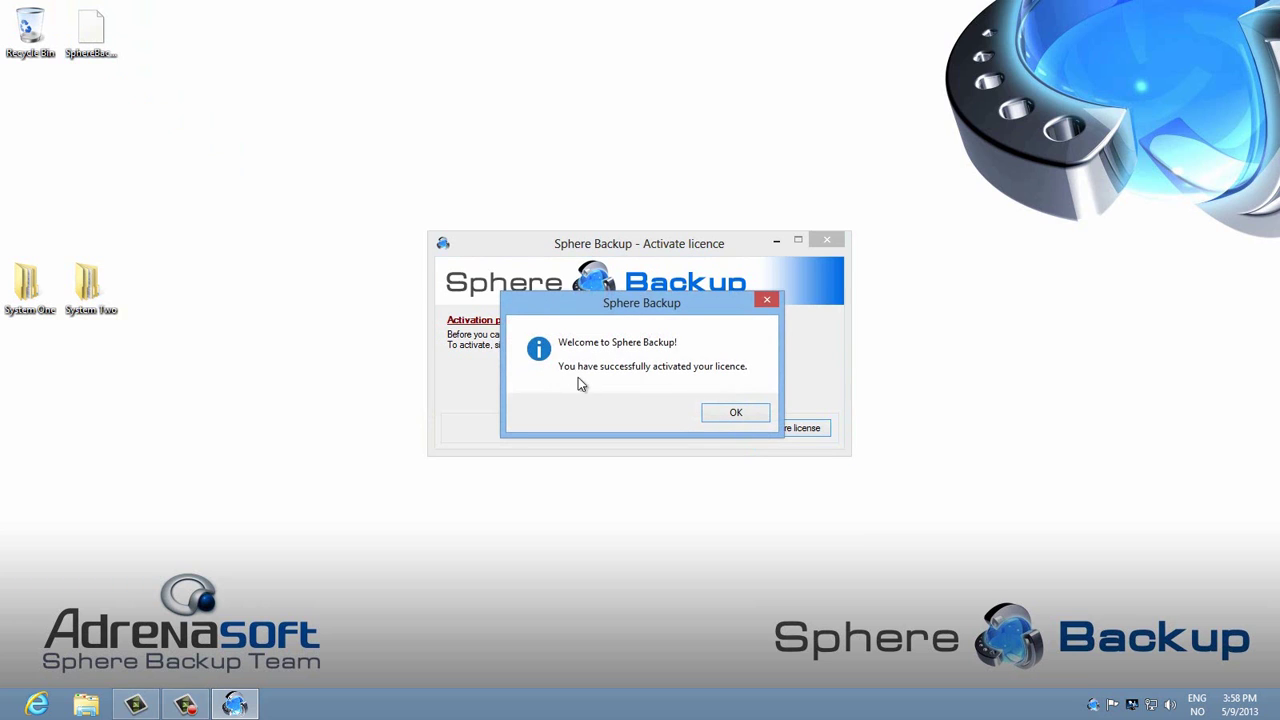
left_click(725, 412)
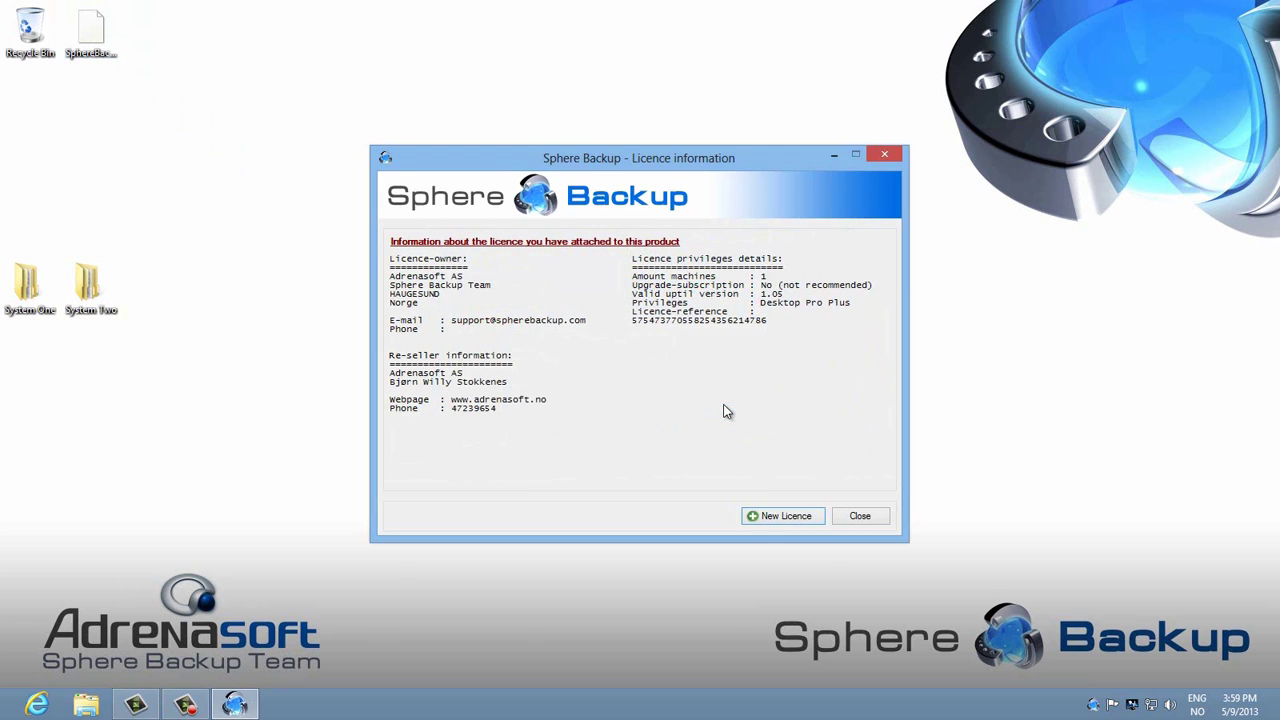
left_click(855, 516)
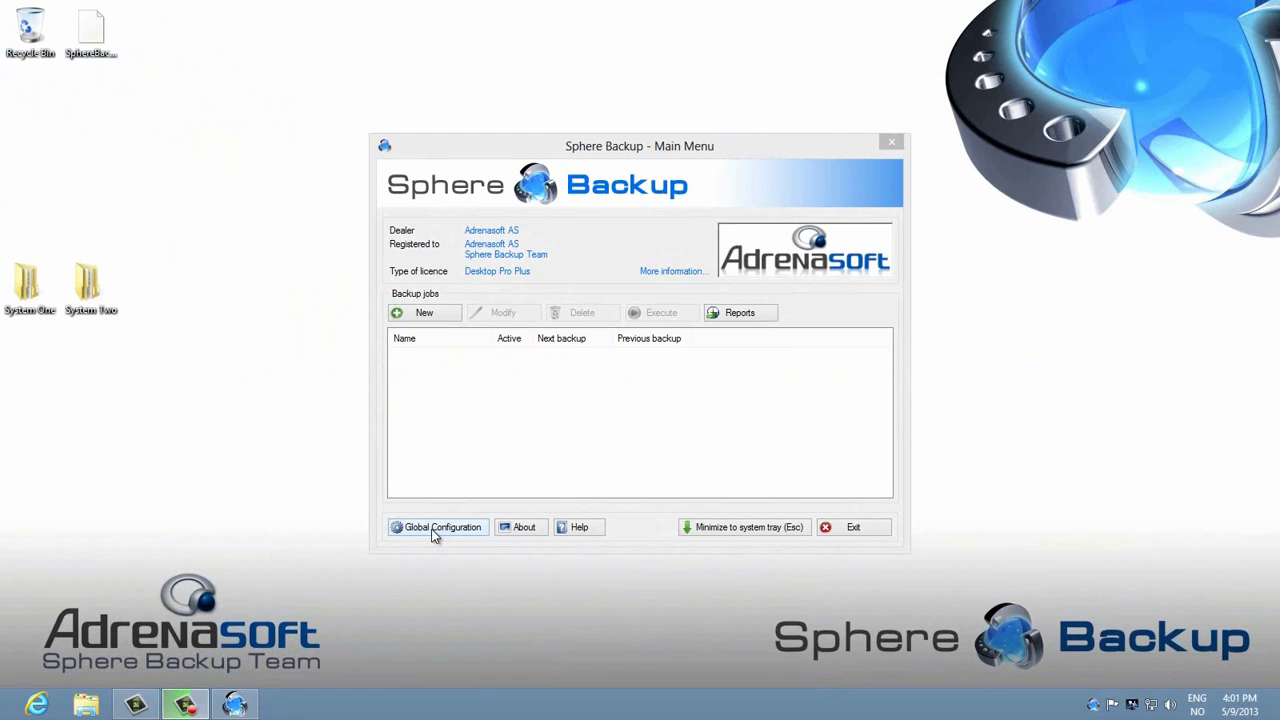
Step: Enter SMTP server smtp.haugnett.no, the sender's e-mail, port 25 without authentication, and a test recipient address
left_click(433, 527)
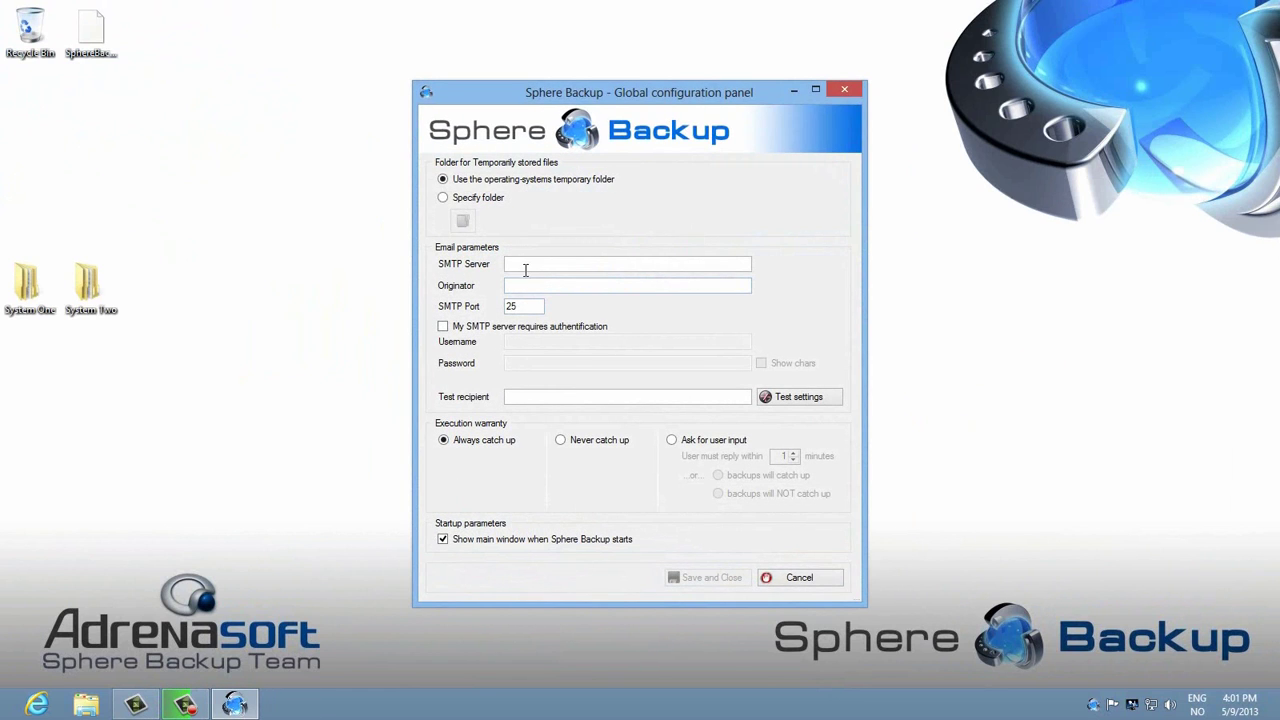
type("smtp.haugnett.no")
key("Tab")
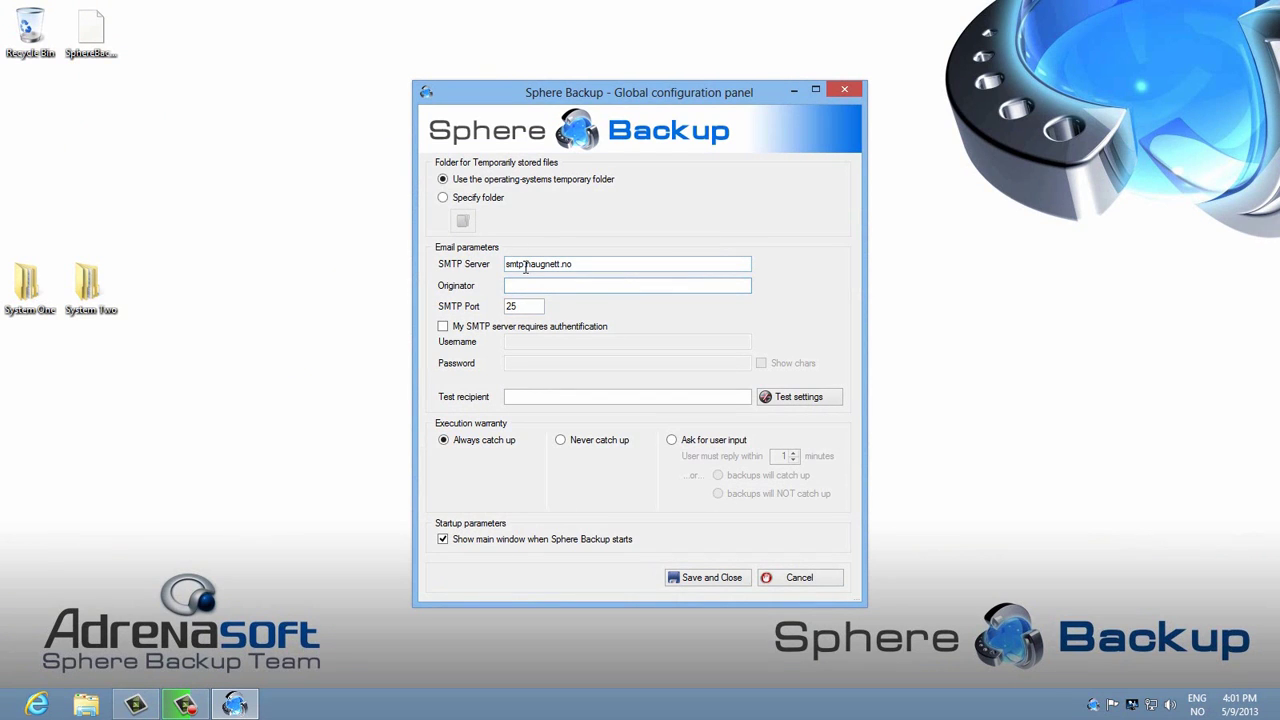
key("Tab")
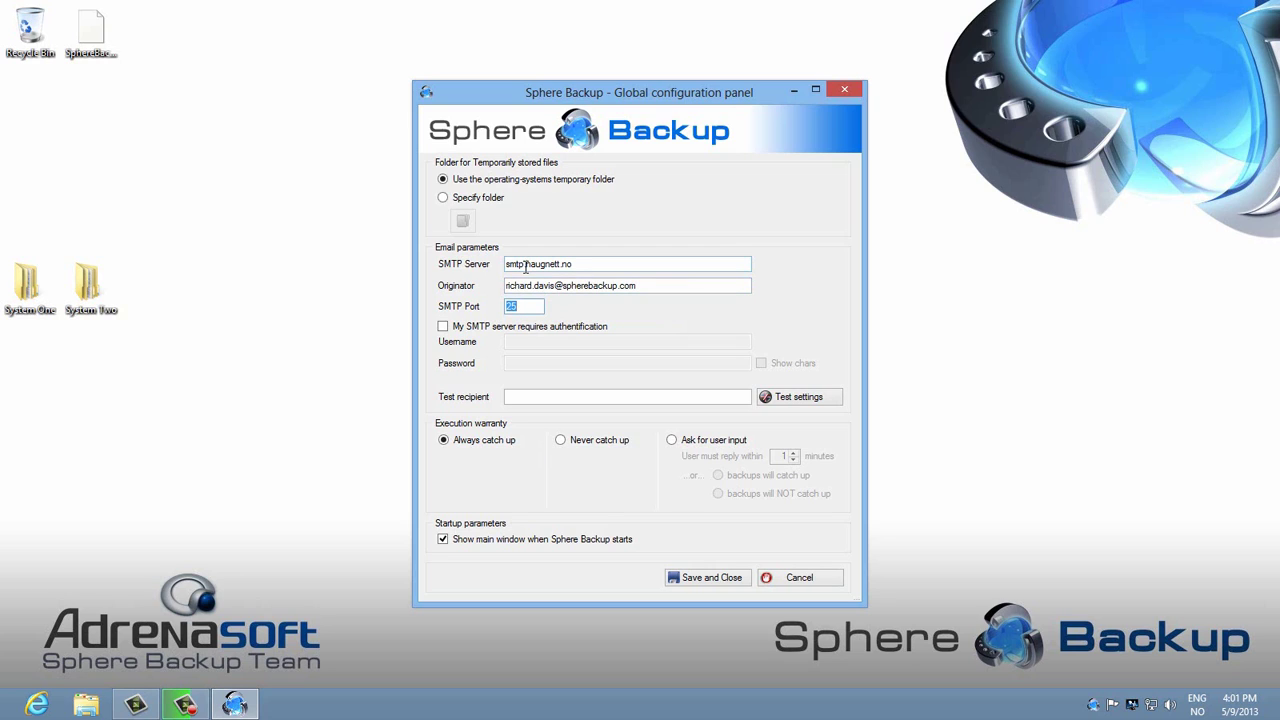
left_click(445, 330)
left_click(444, 330)
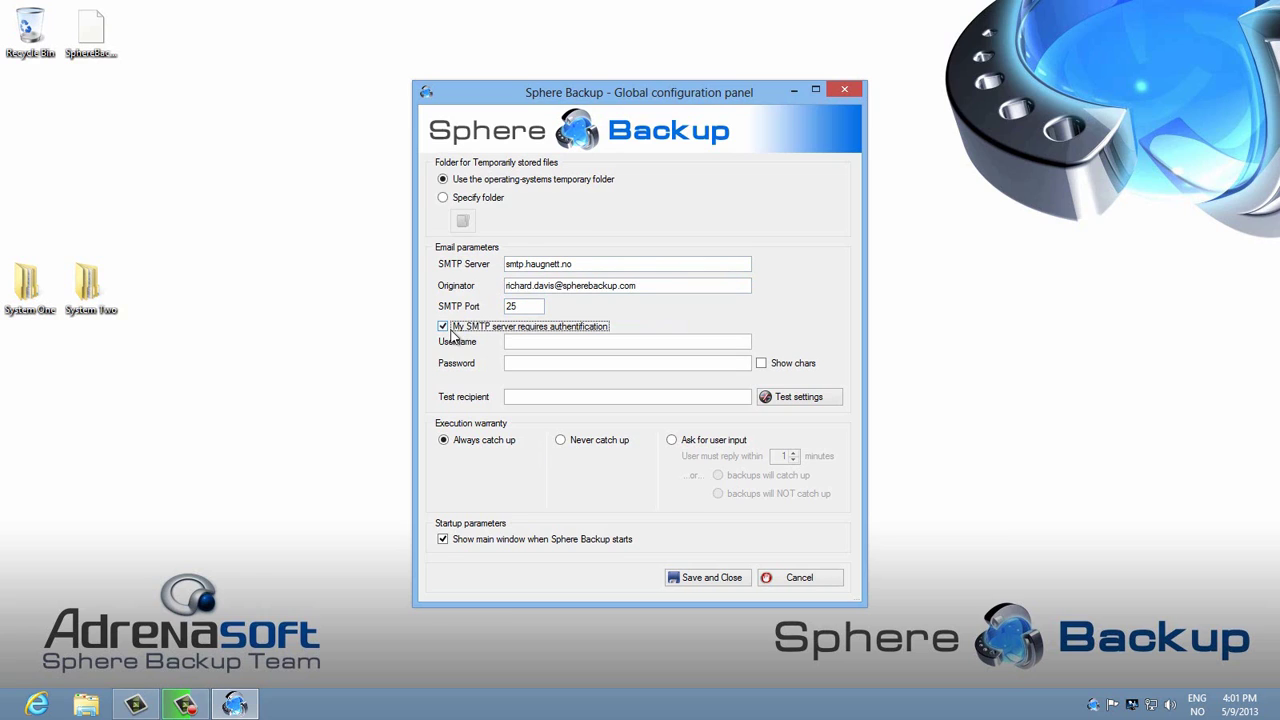
key("space")
left_click(519, 398)
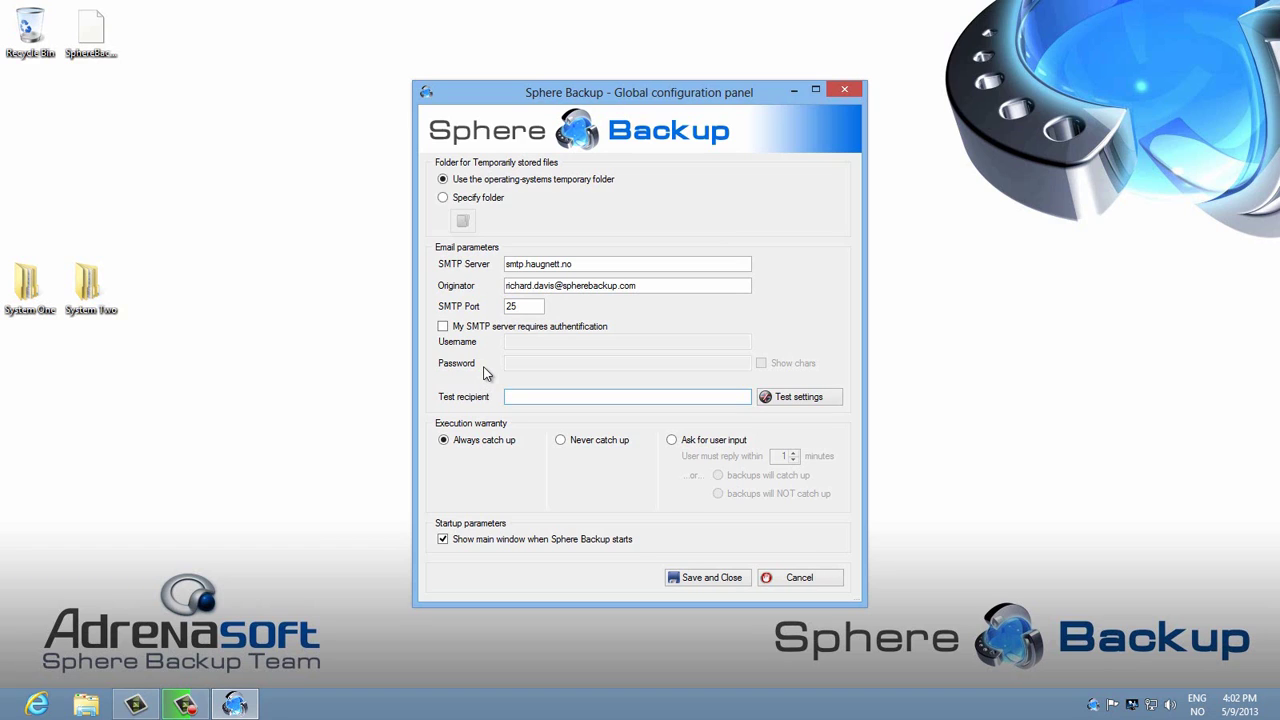
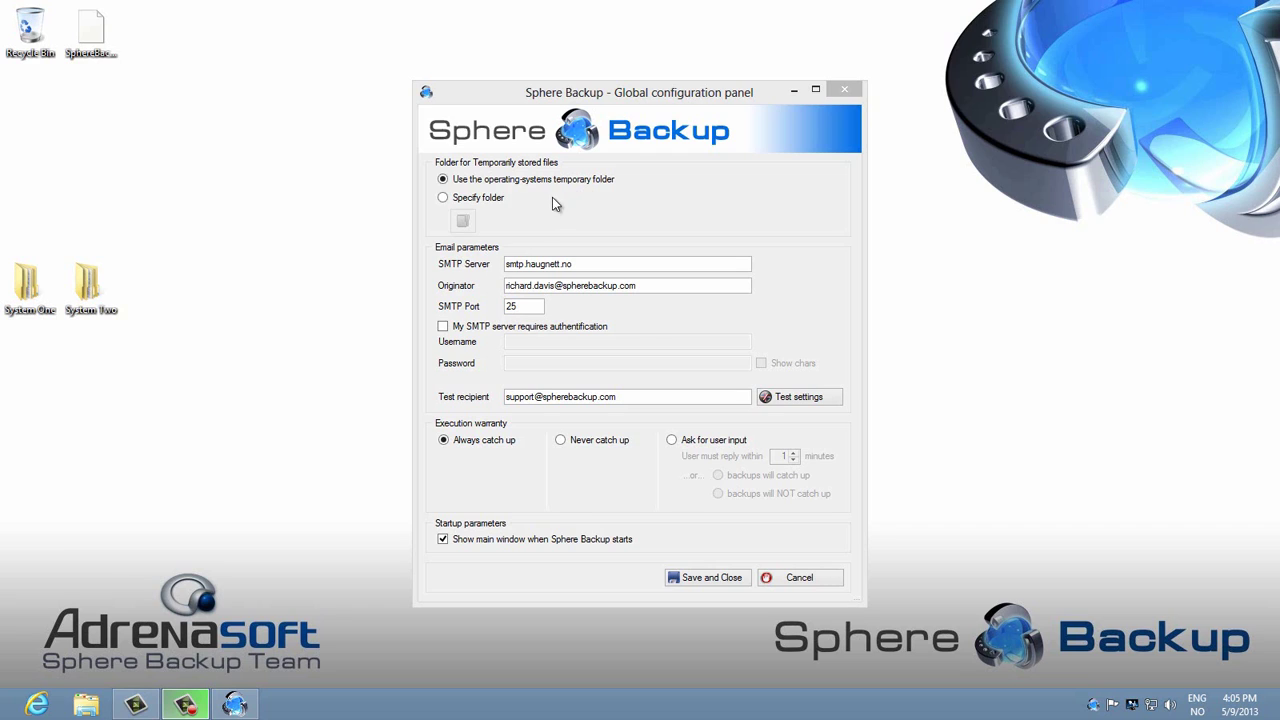
Step: Specify Z:\Sphere Bacup Temporary\ on the media drive as the temporary files folder
left_click(444, 197)
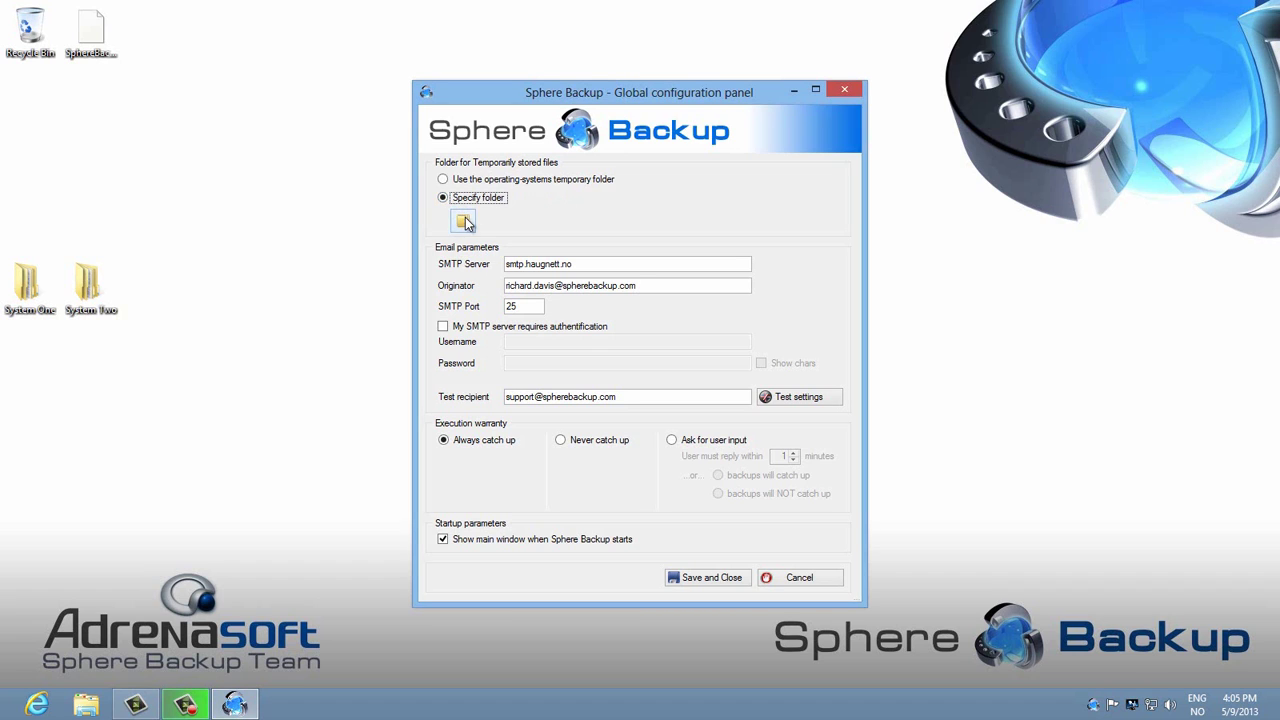
left_click(466, 222)
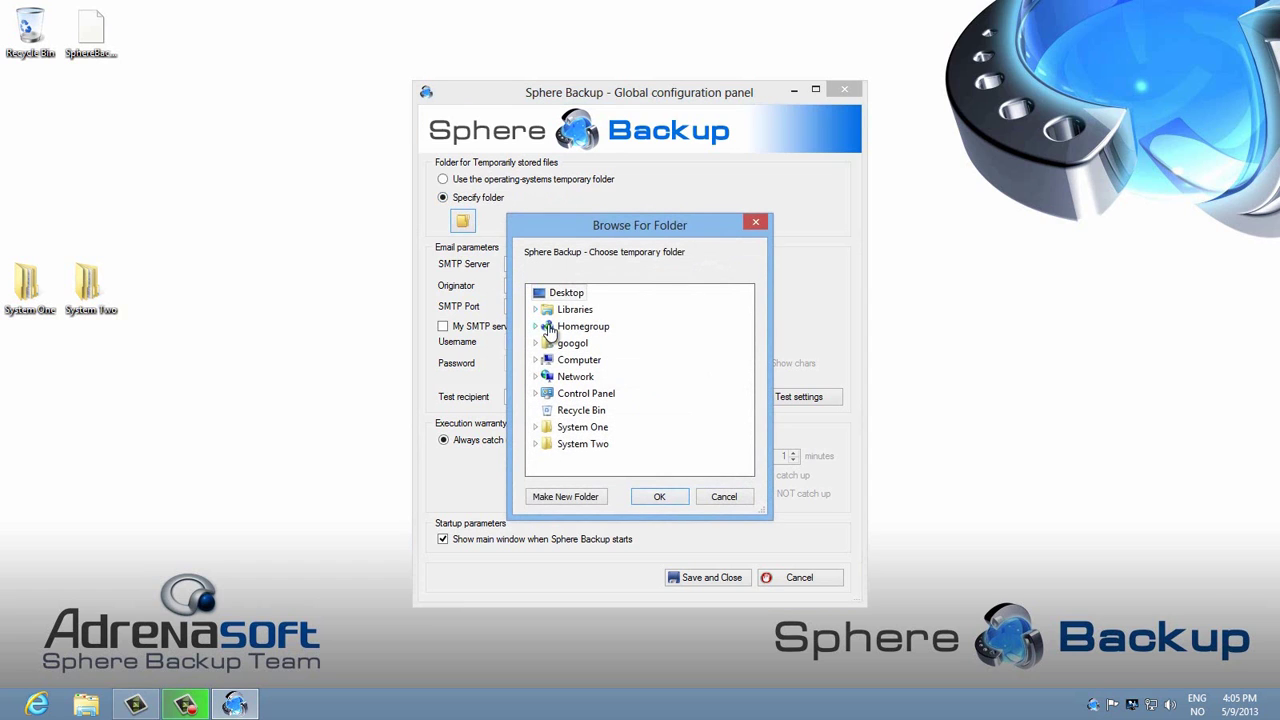
left_click(538, 360)
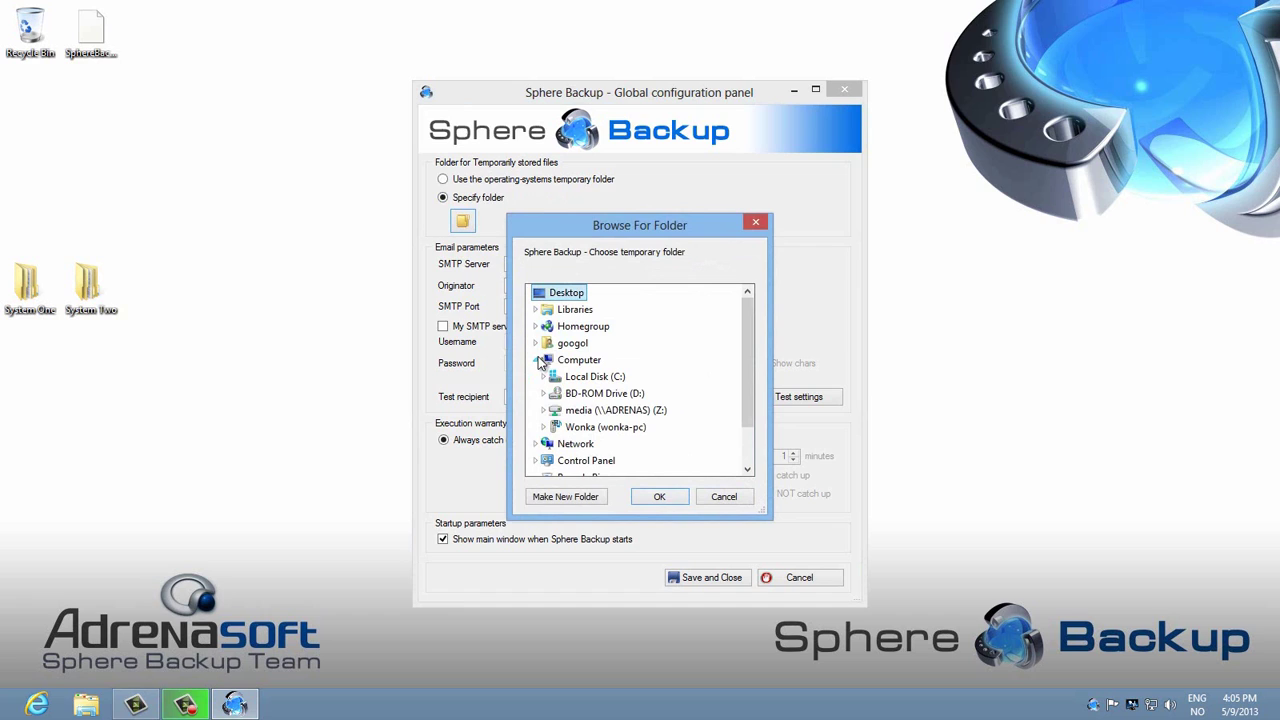
left_click(543, 410)
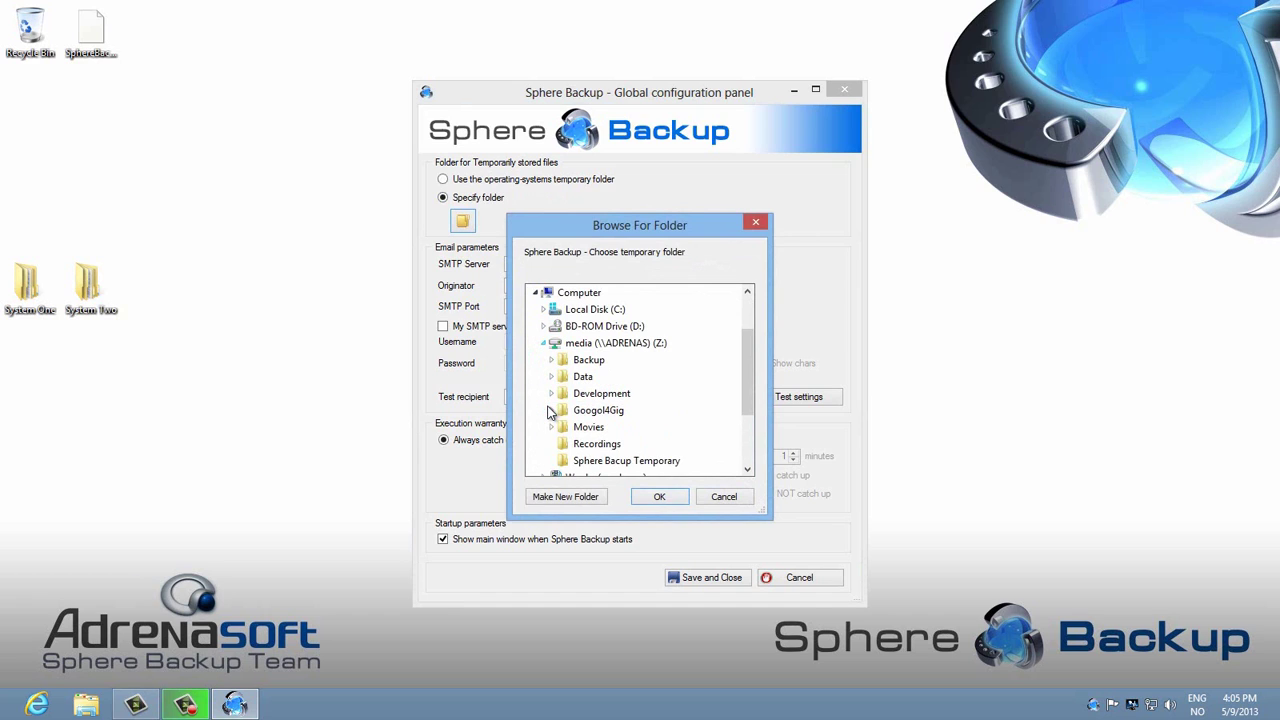
left_click(621, 463)
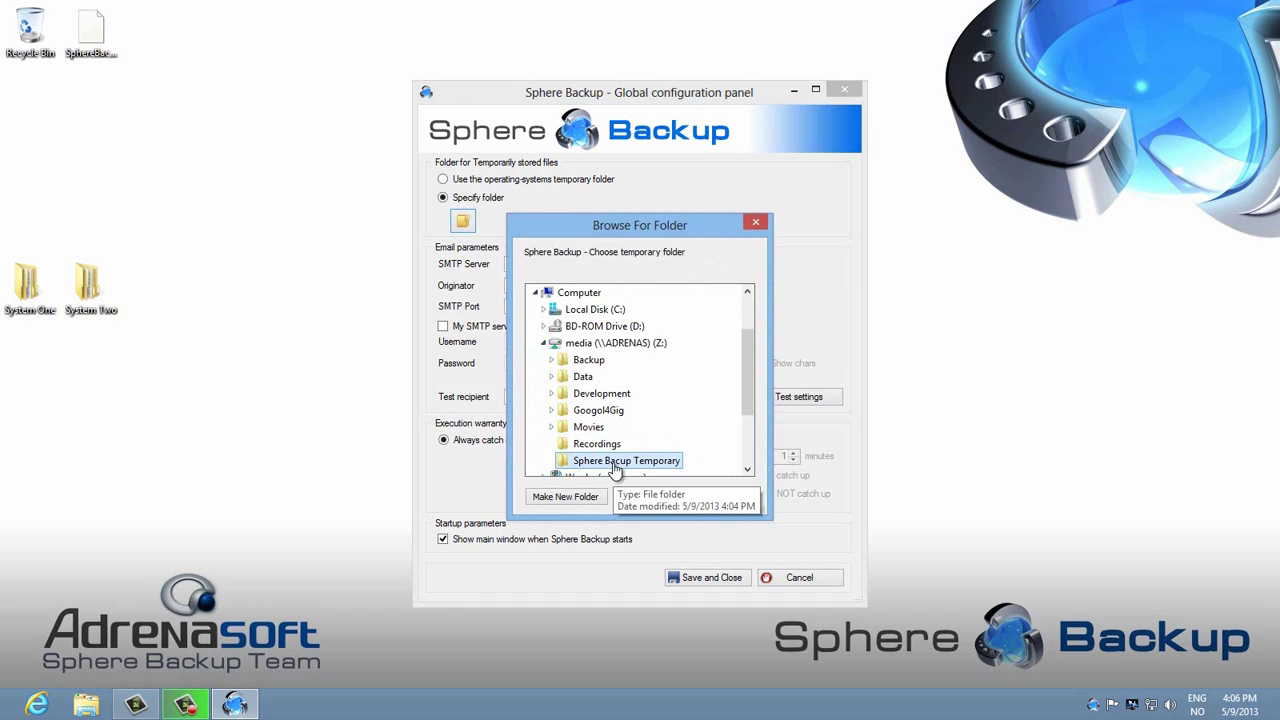
left_click(657, 500)
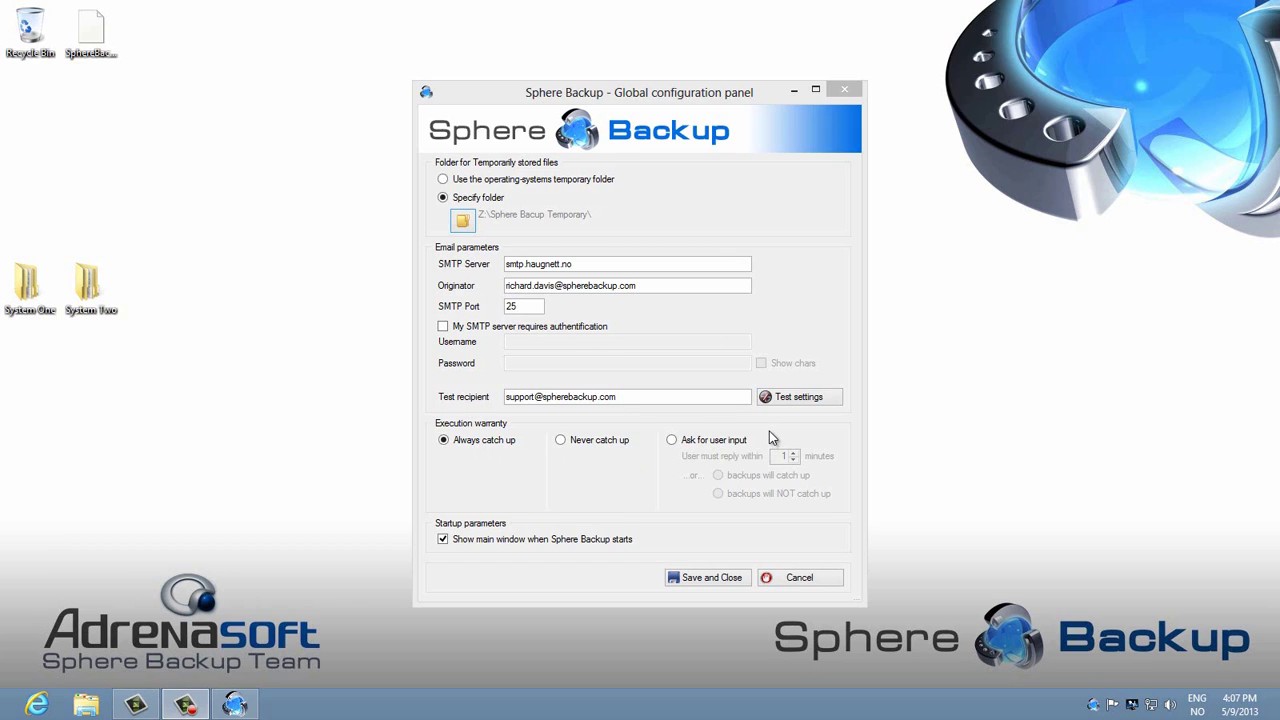
Step: Ask the user for 5 minutes before missed backups, otherwise don't catch up, and save the global configuration
left_click(673, 441)
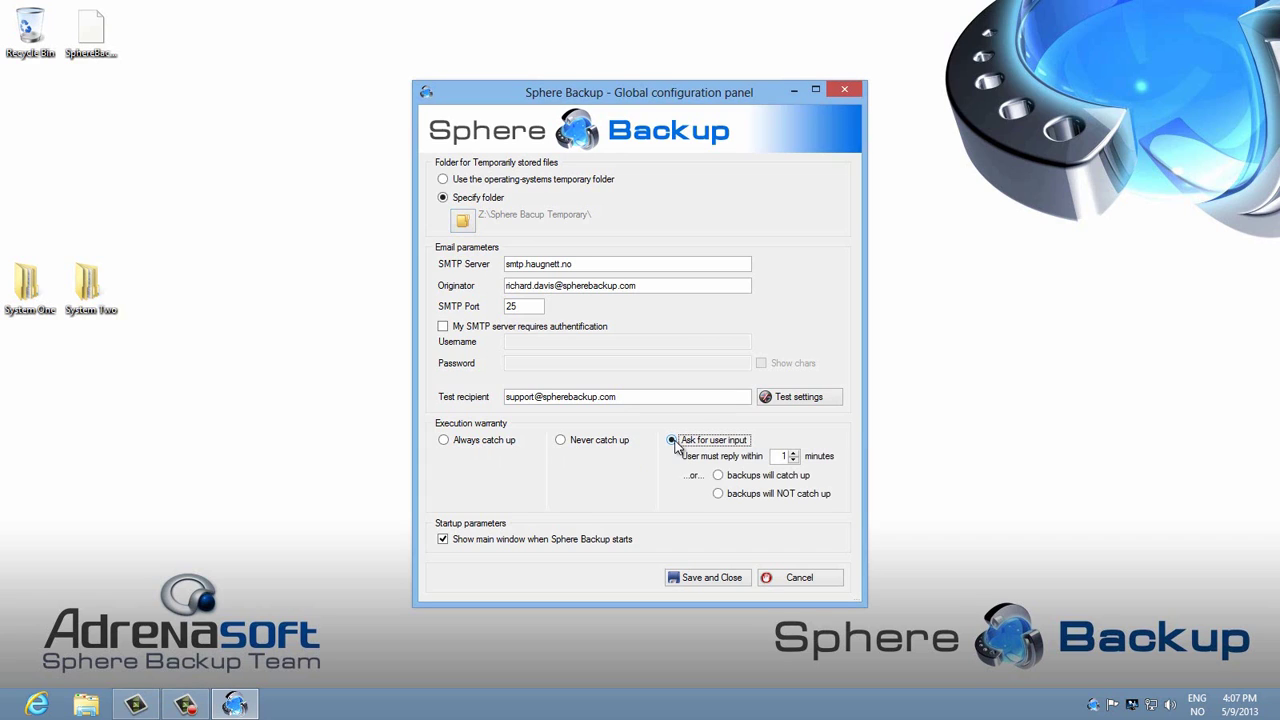
left_click(793, 452)
left_click(793, 453)
left_click(725, 503)
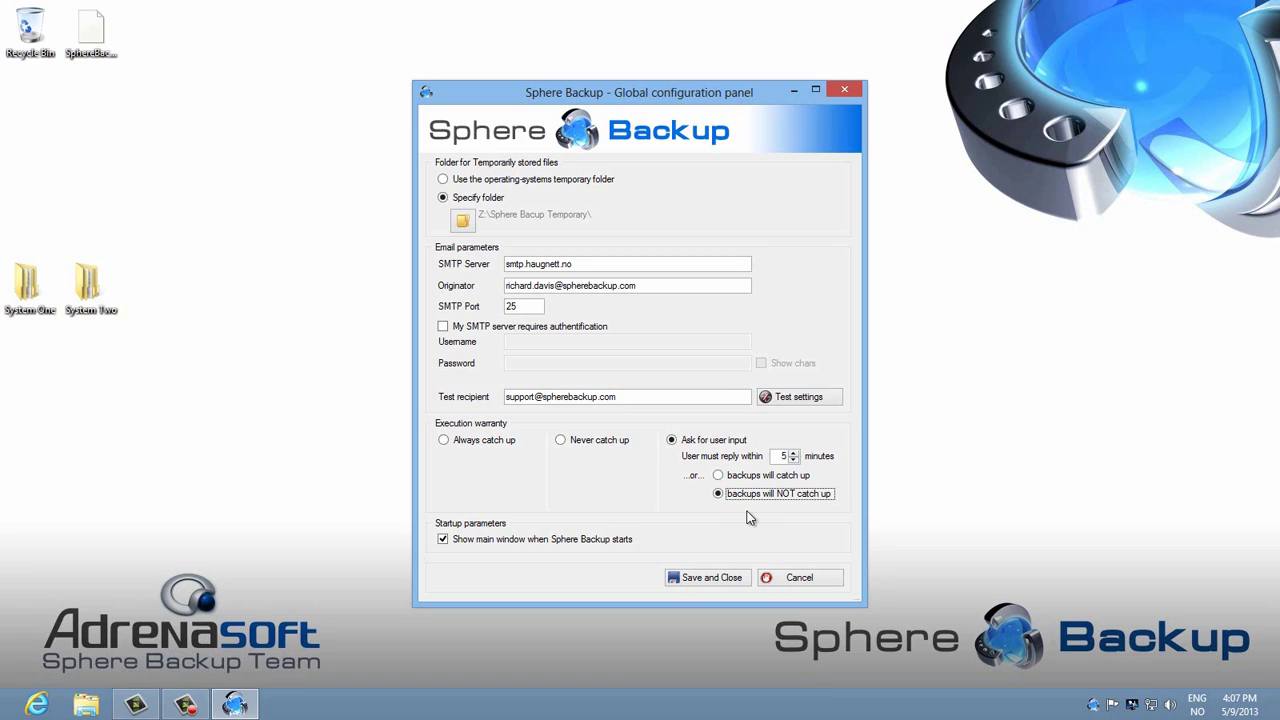
left_click(705, 578)
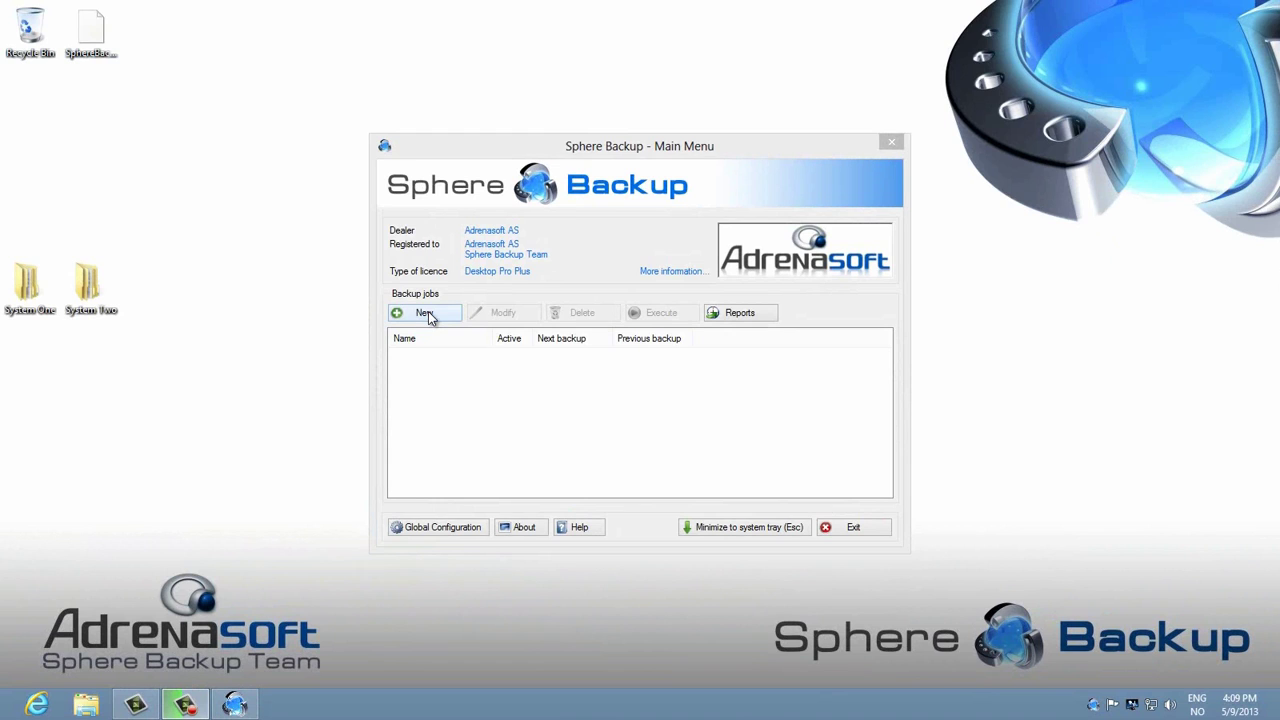
Step: Create a new backup job named after the user and open its empty files/folders list
left_click(428, 312)
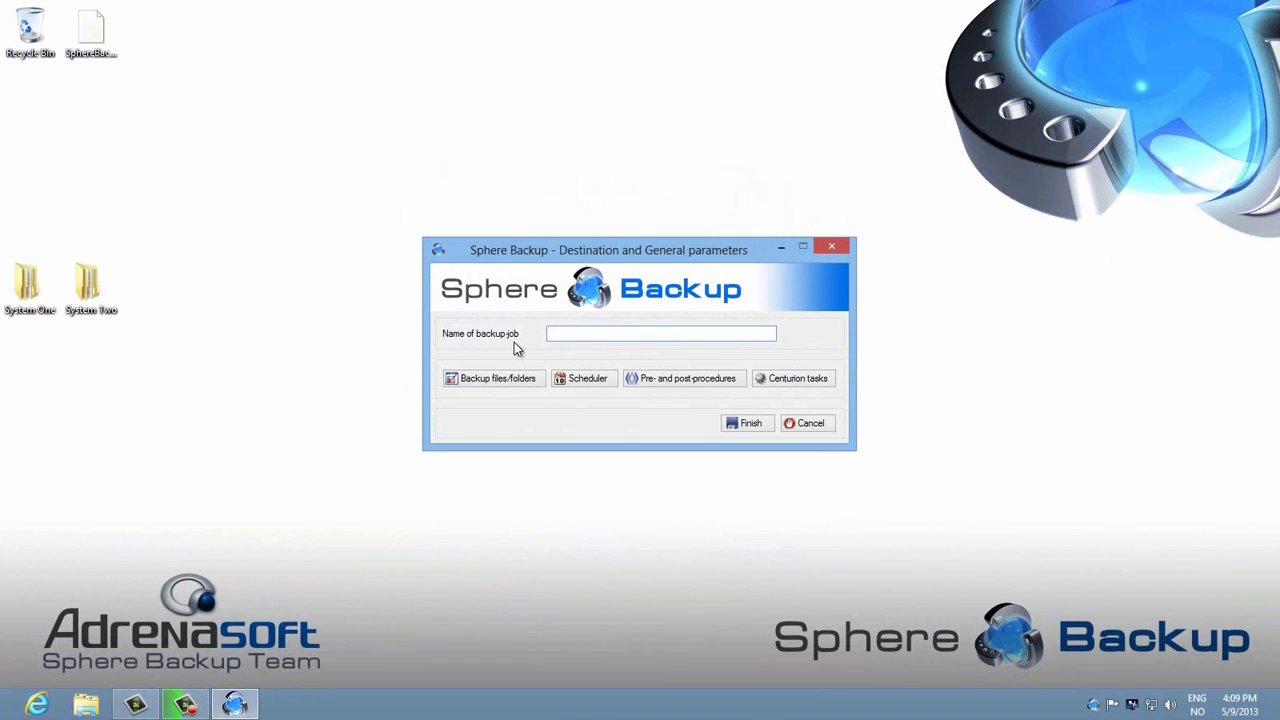
left_click(507, 386)
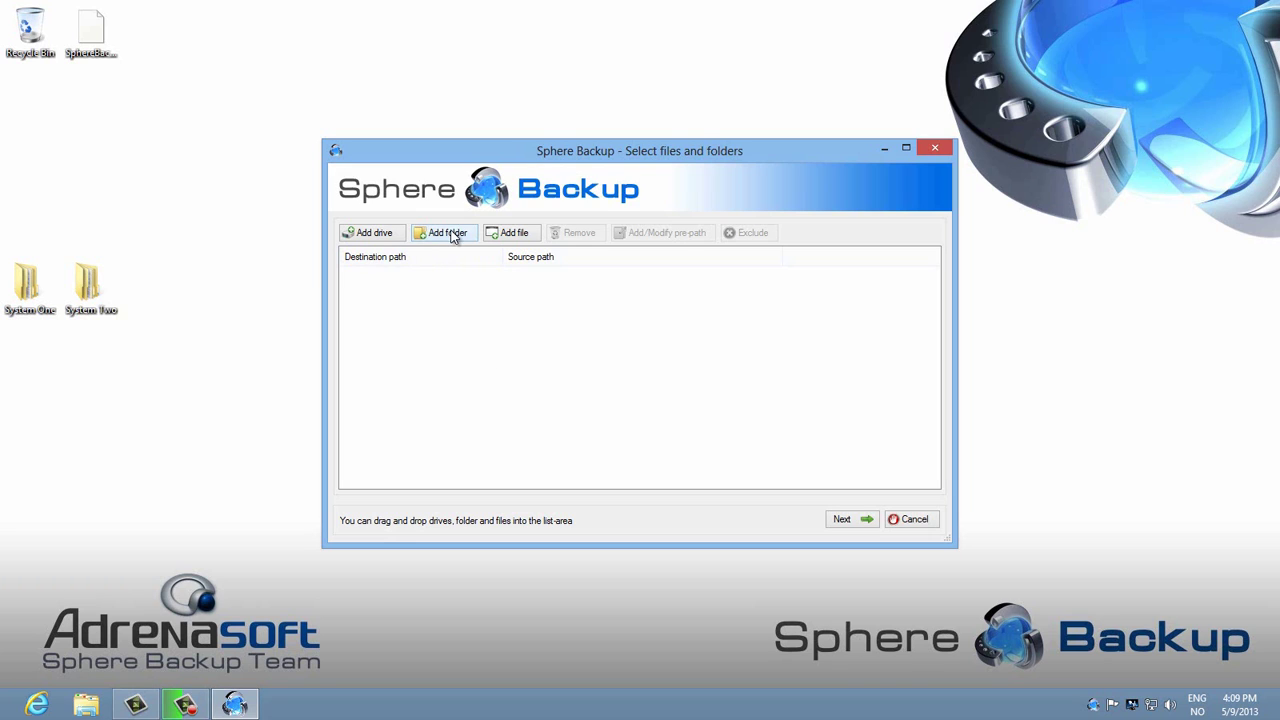
Step: Add the Favorites and Documents folders from the user profile to the backup sources
left_click(452, 235)
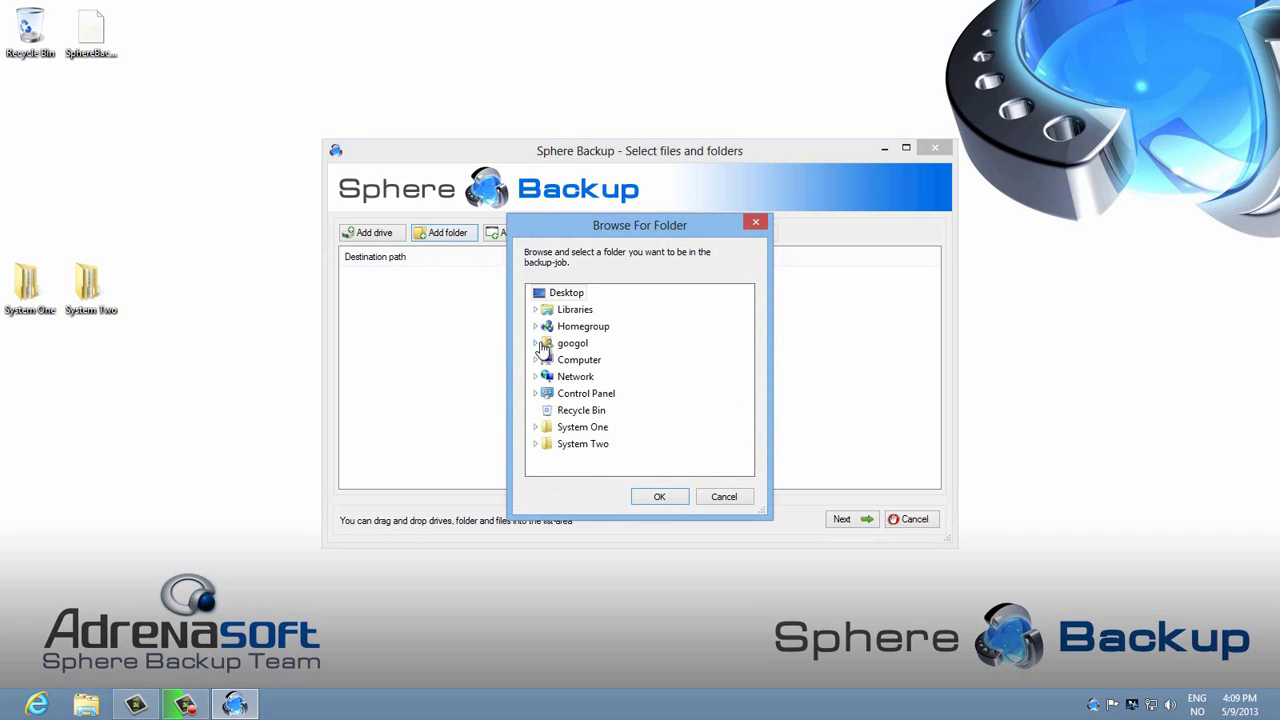
left_click(536, 361)
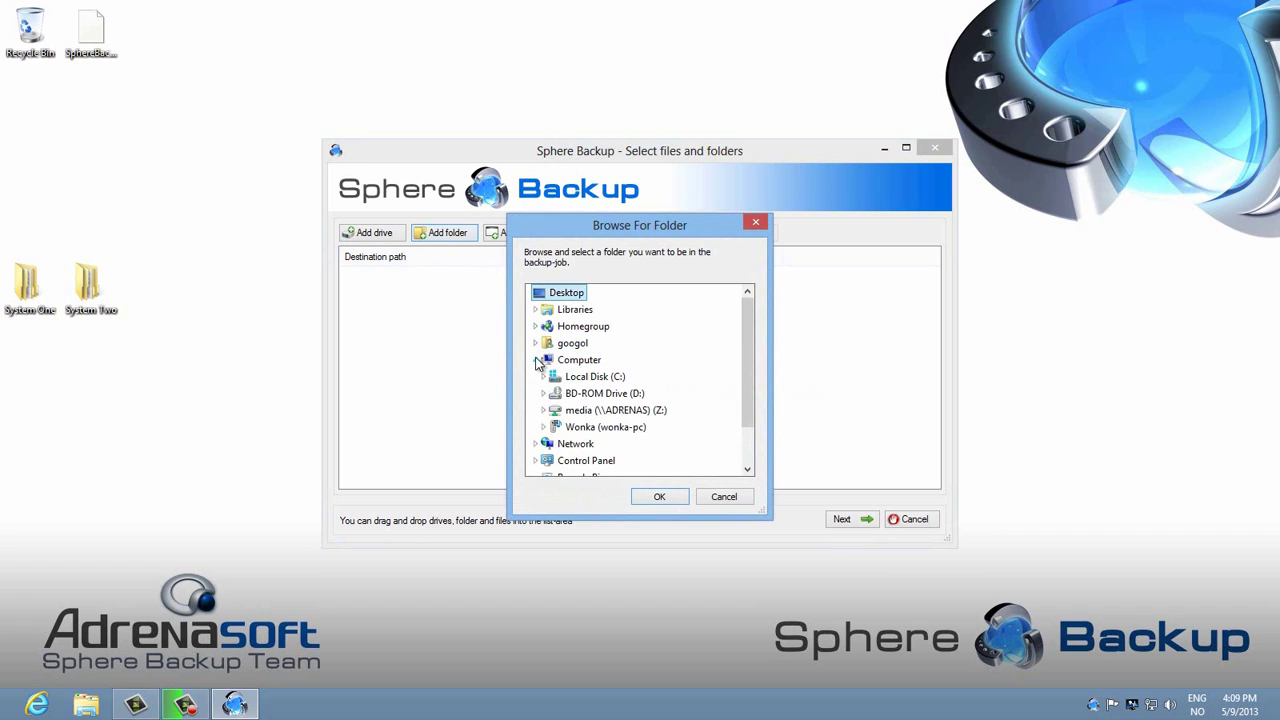
left_click(537, 361)
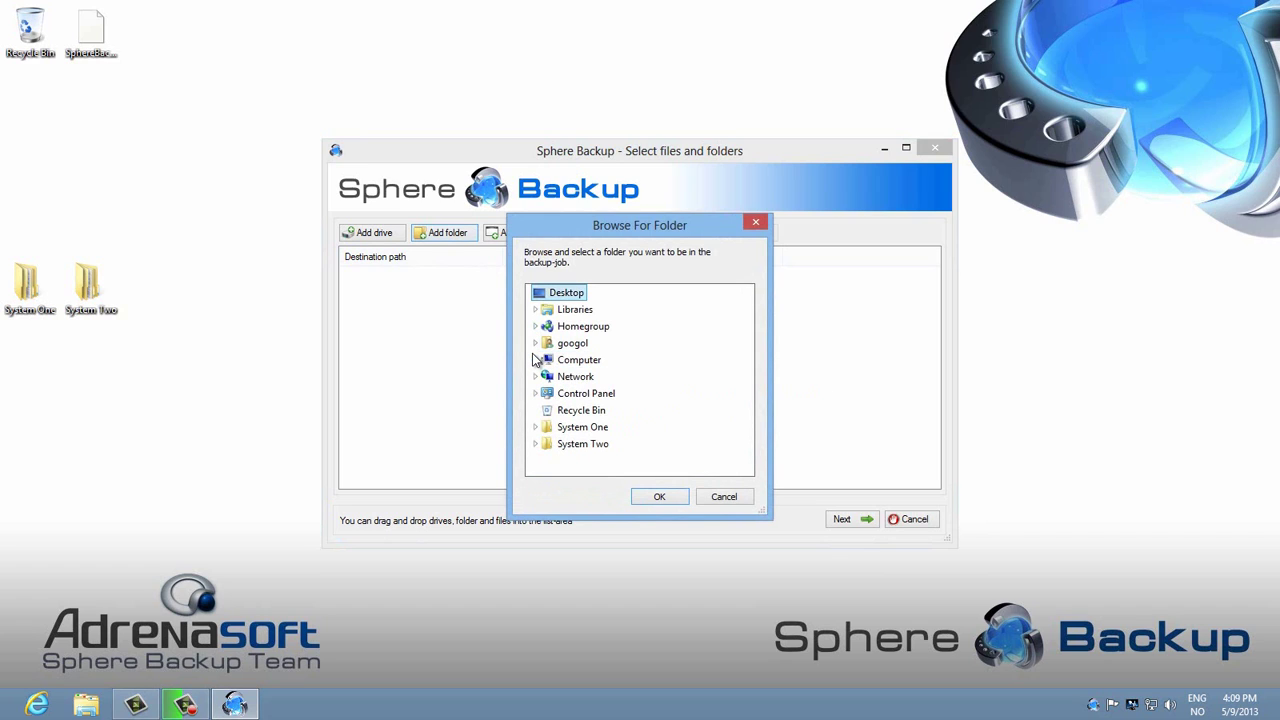
left_click(536, 343)
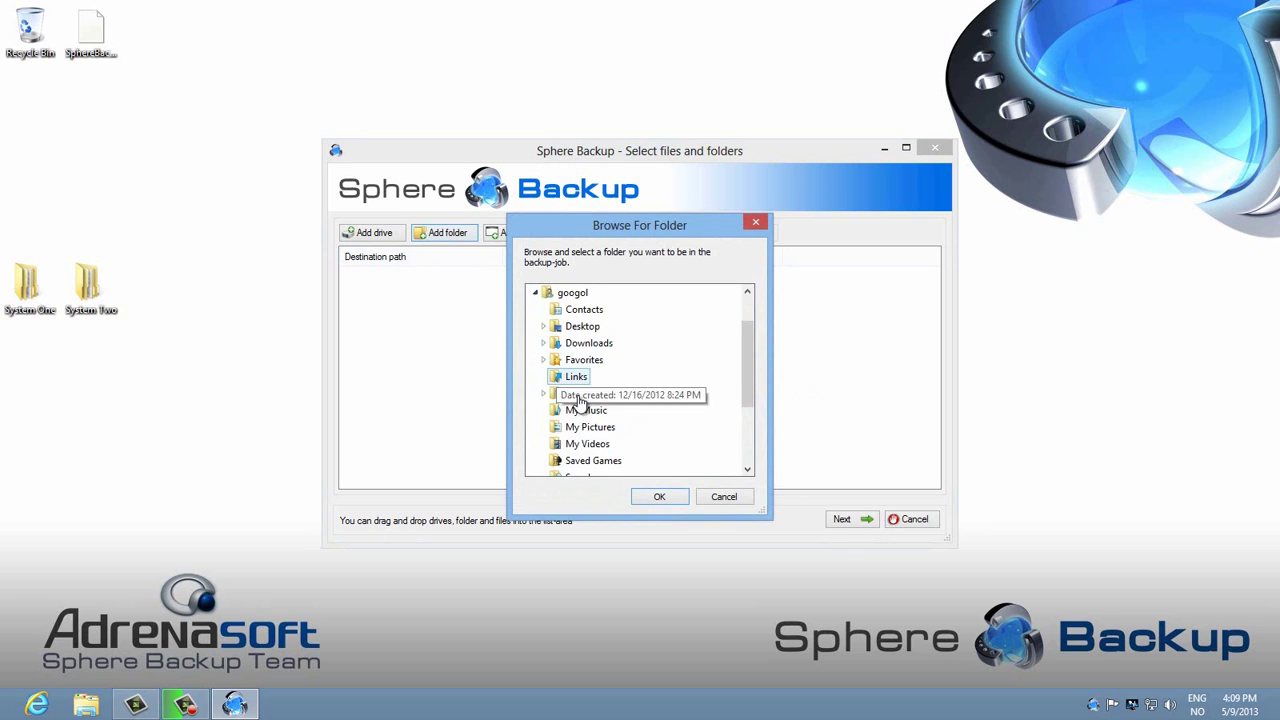
left_click(578, 361)
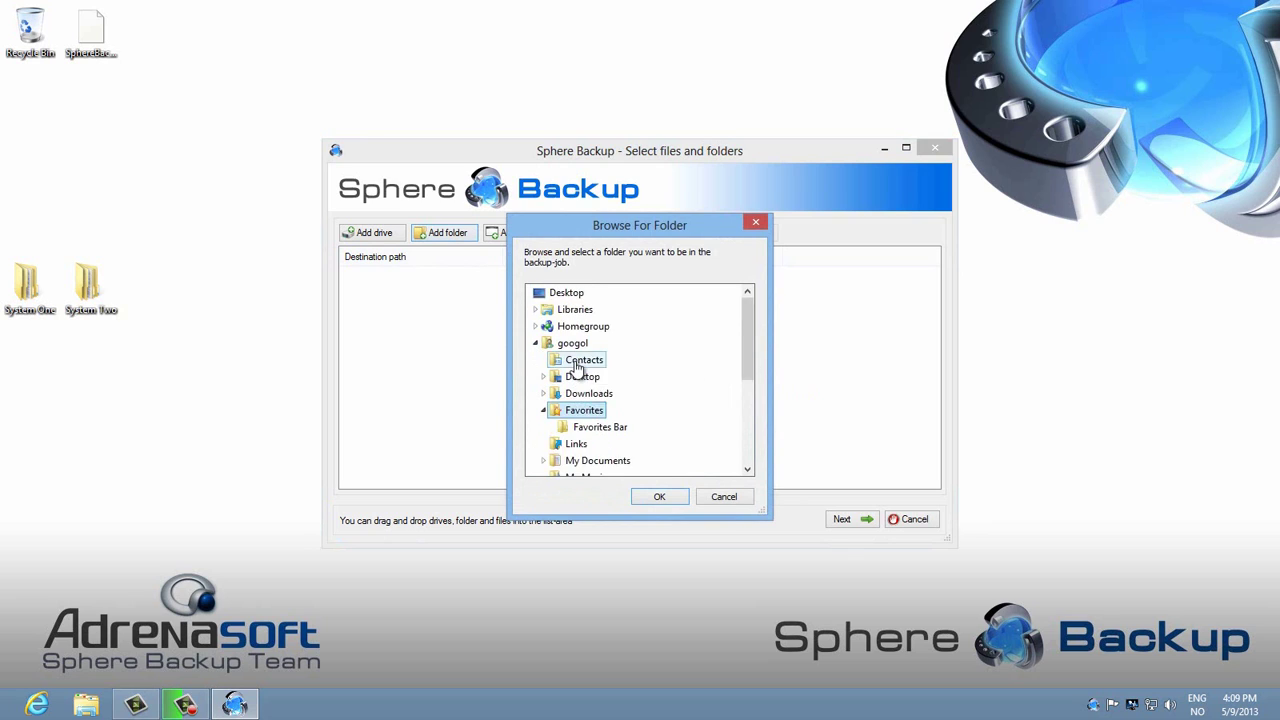
left_click(660, 500)
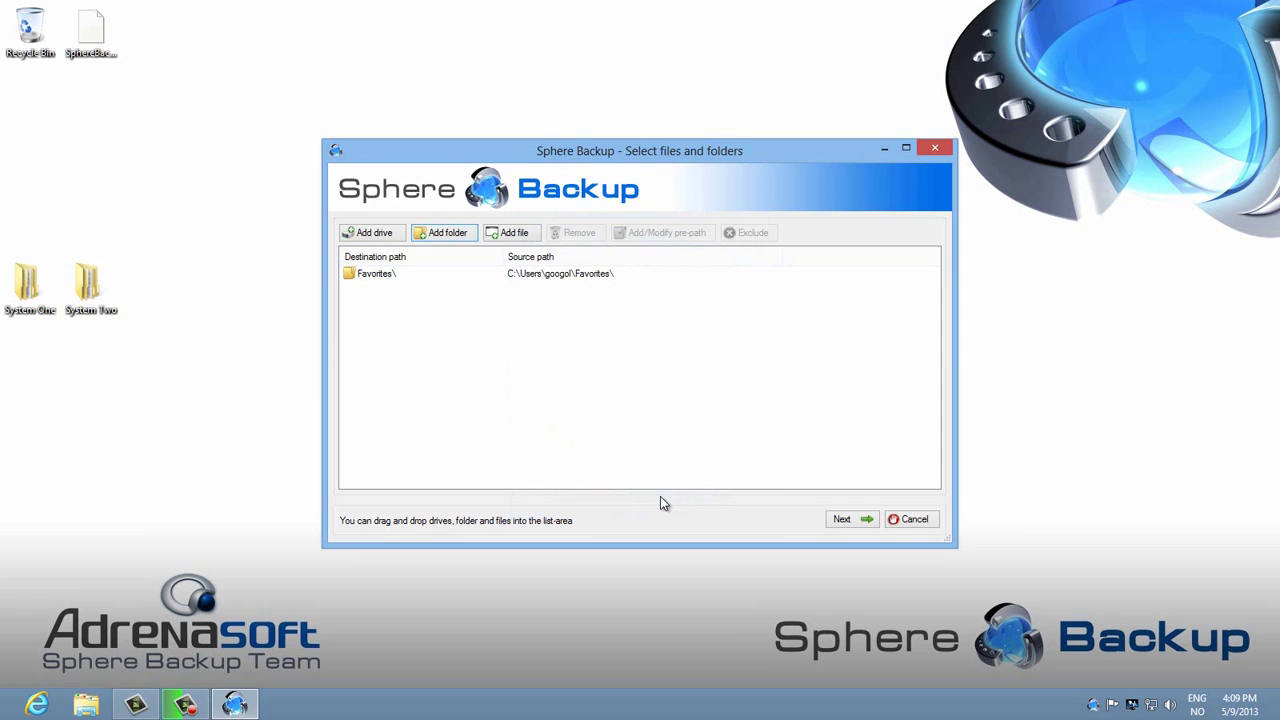
left_click(447, 233)
left_click(535, 343)
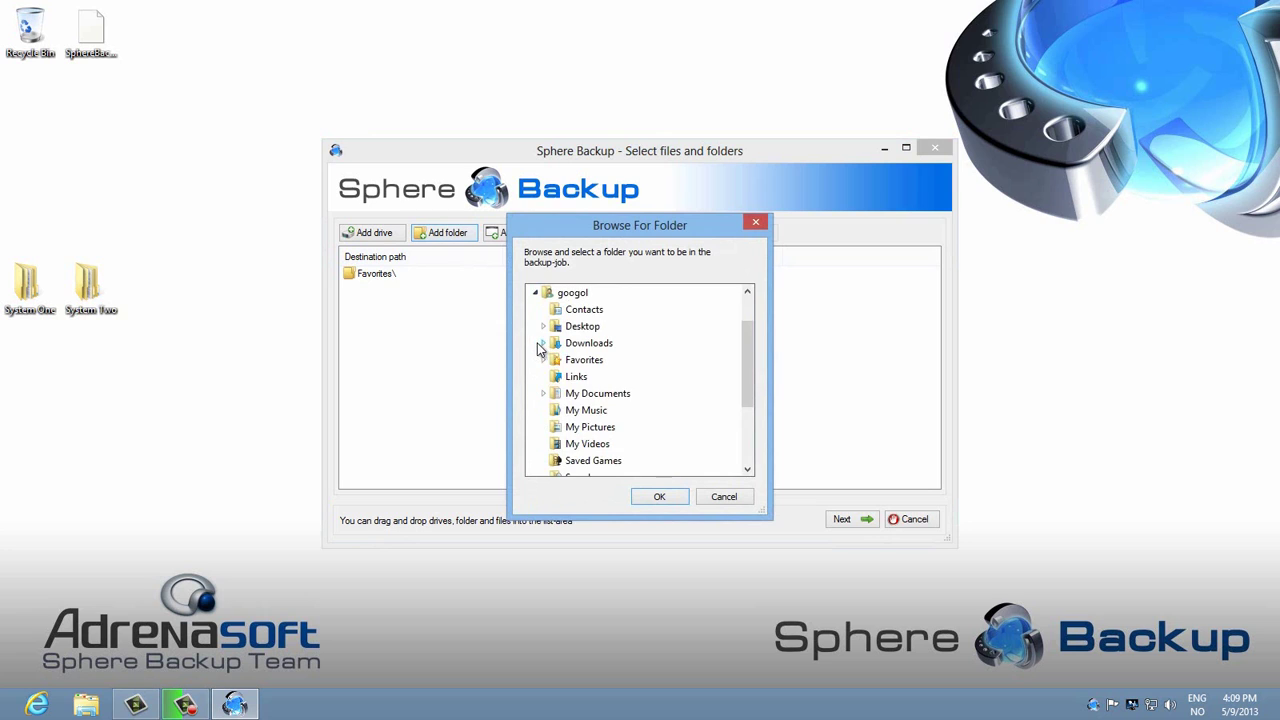
left_click(583, 396)
left_click(657, 497)
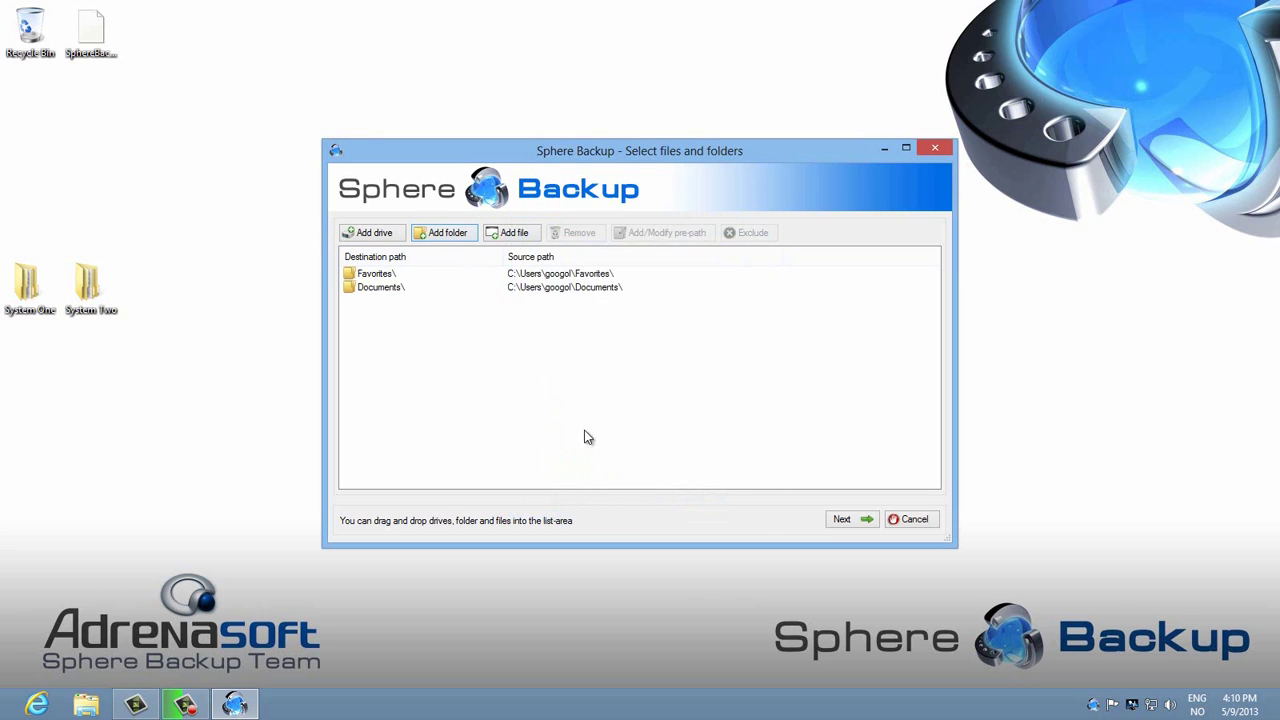
Step: Add the Desktop folder and the SphereBackup.unlock file to the source list
left_click(452, 236)
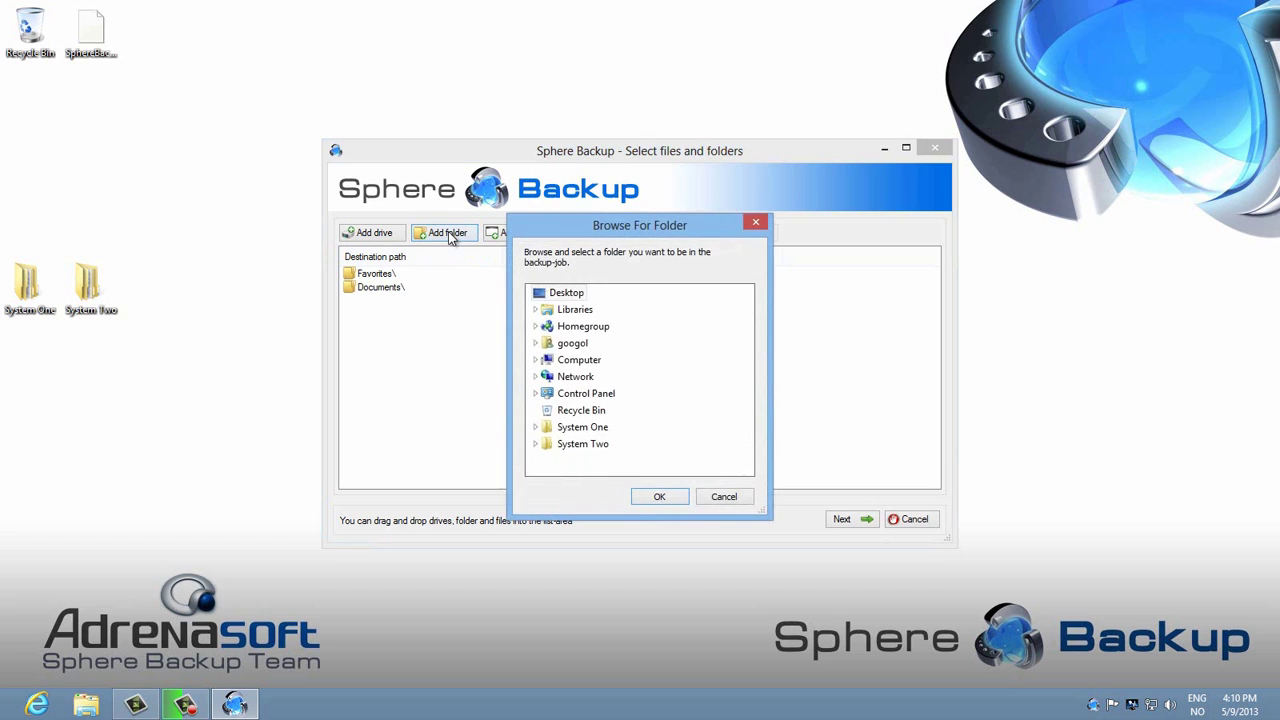
left_click(536, 344)
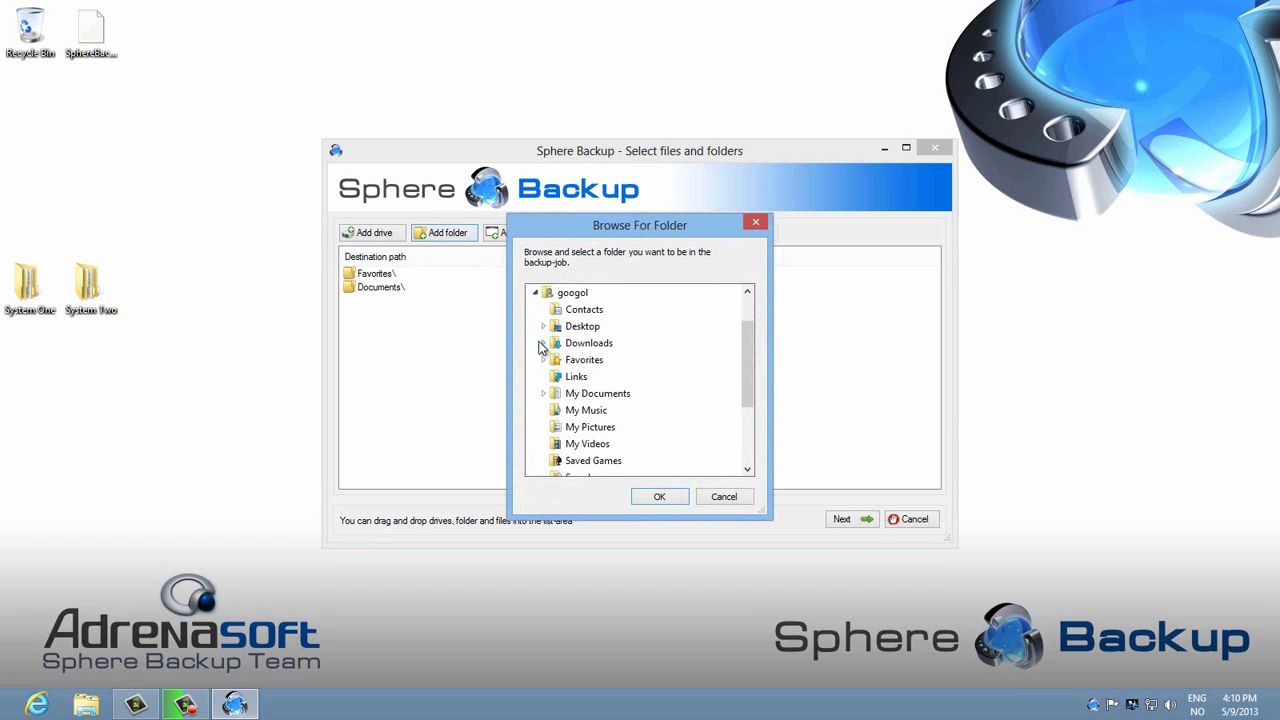
double_click(579, 330)
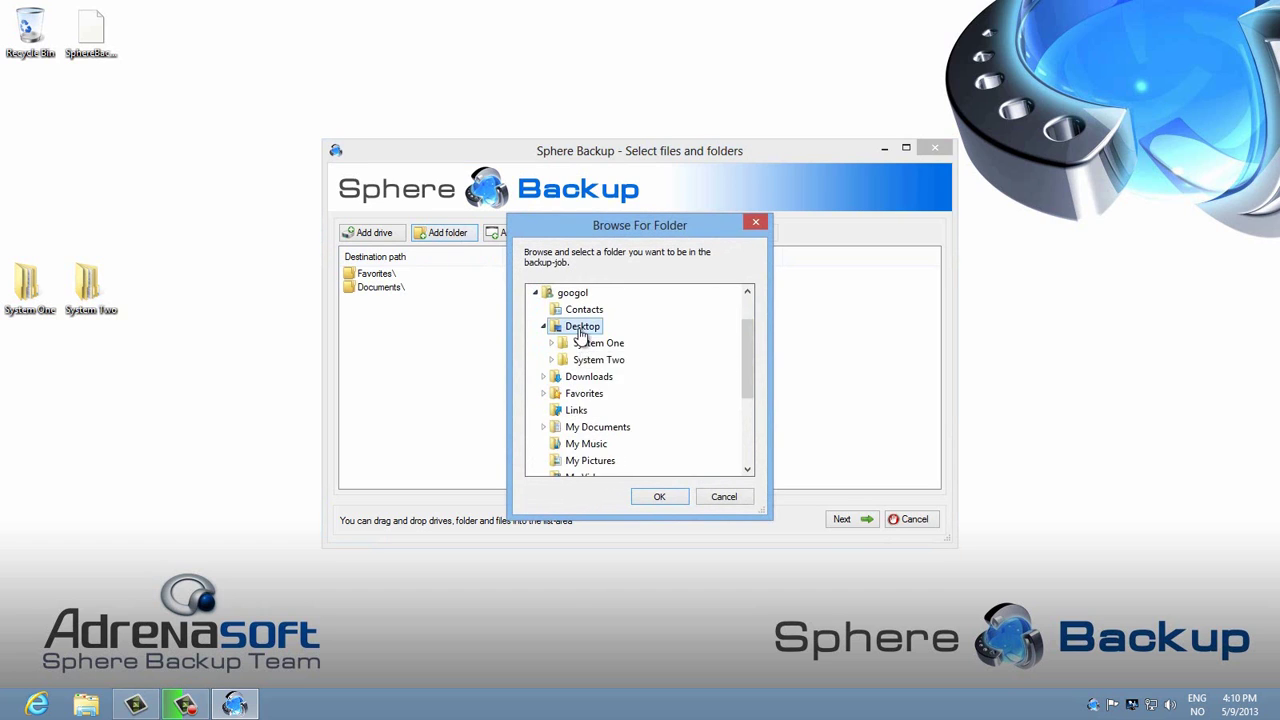
left_click(660, 497)
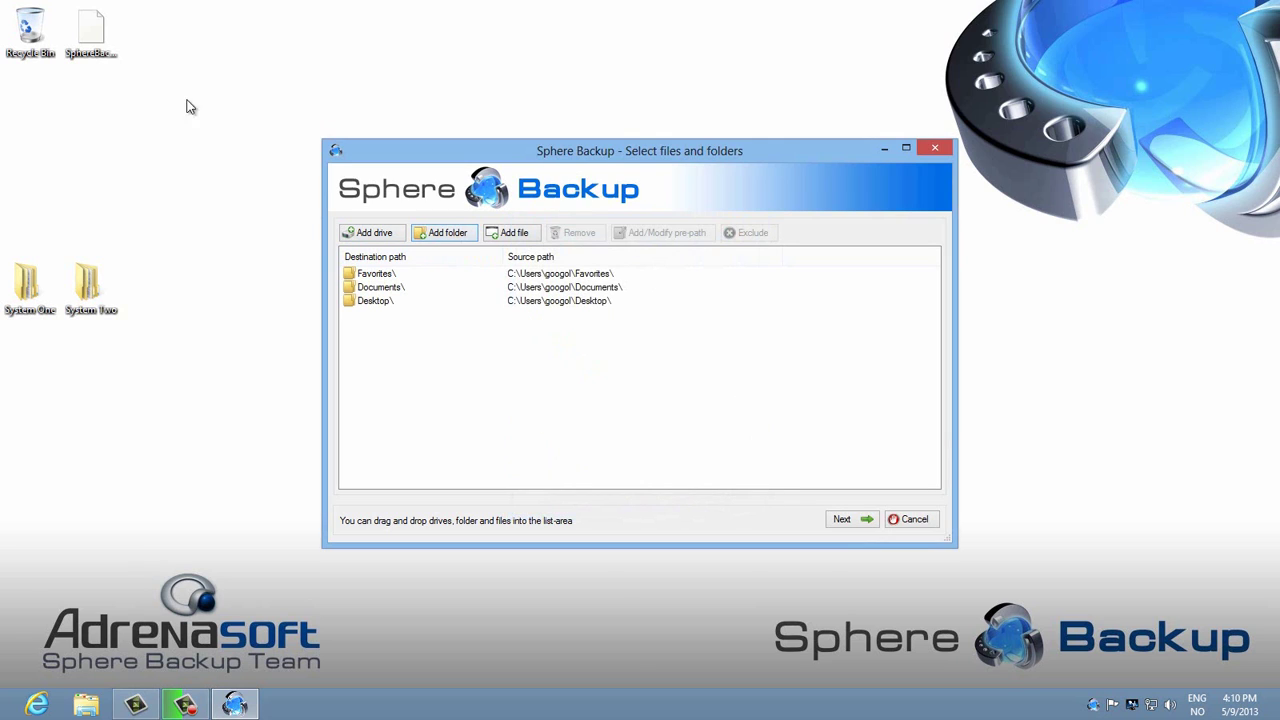
left_click_drag(90, 38, 371, 358)
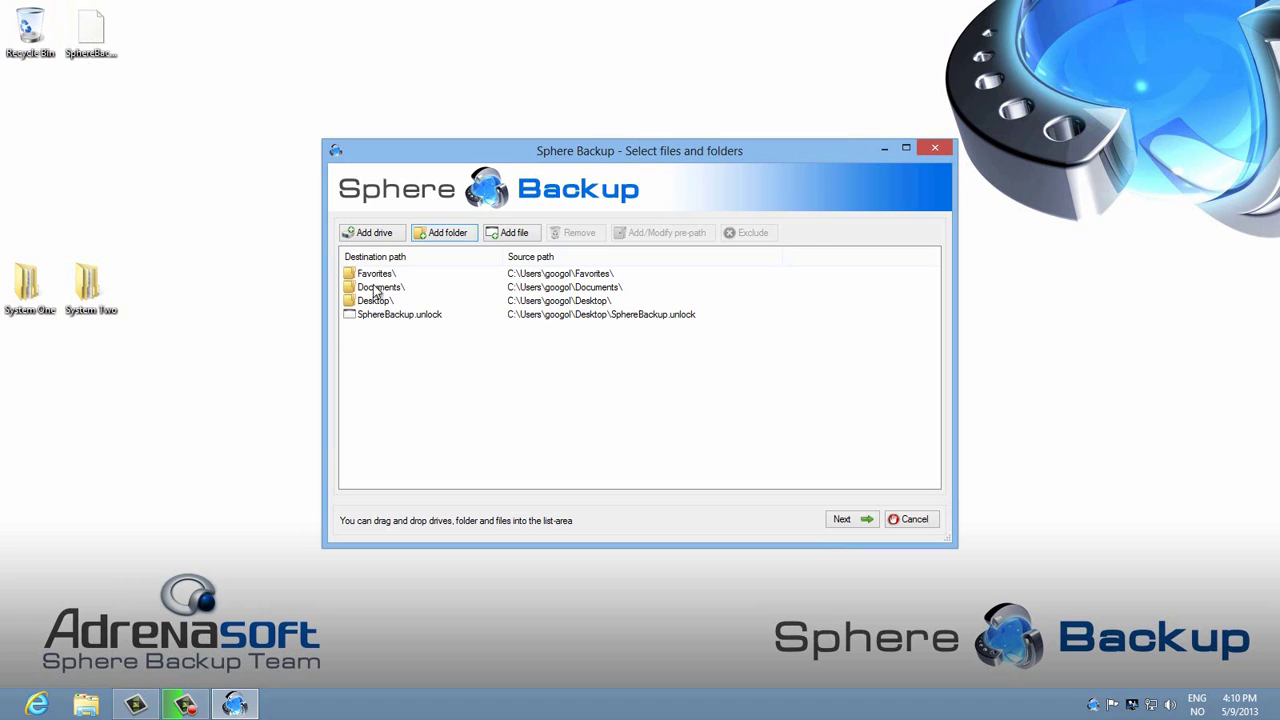
Step: Include drive D: and drag the System One and System Two folders into the sources
left_click(376, 233)
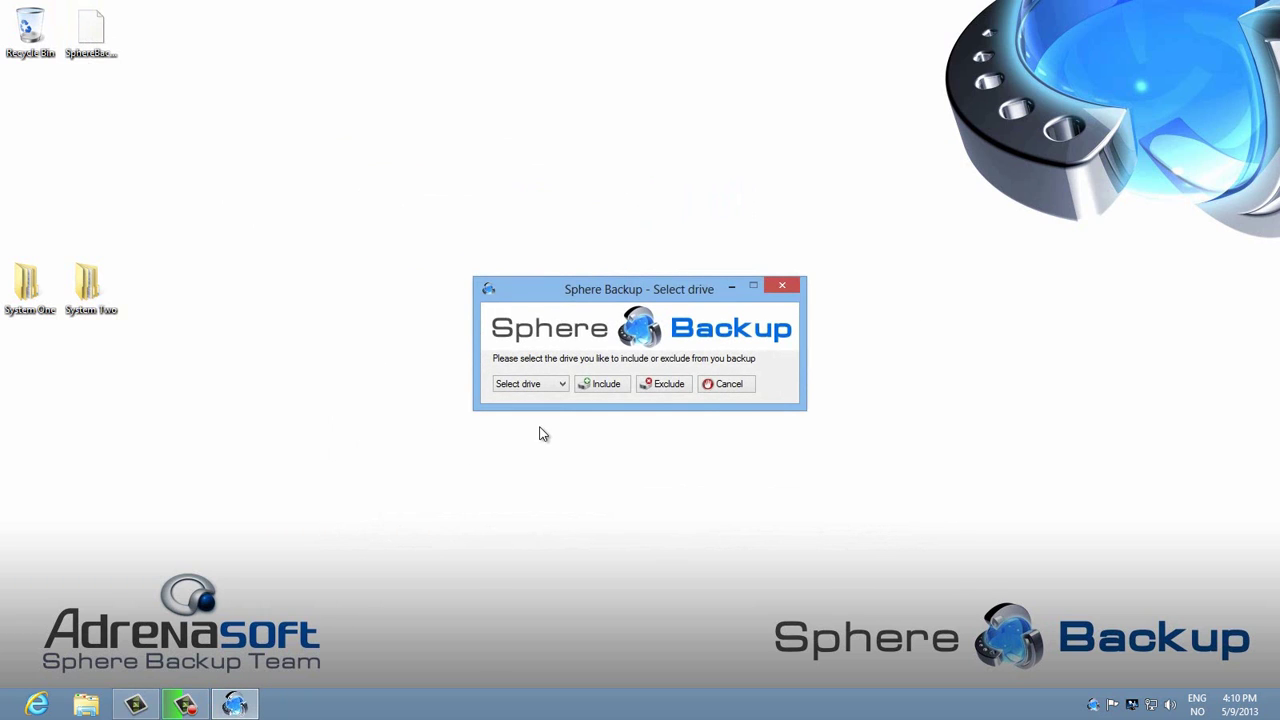
left_click(562, 391)
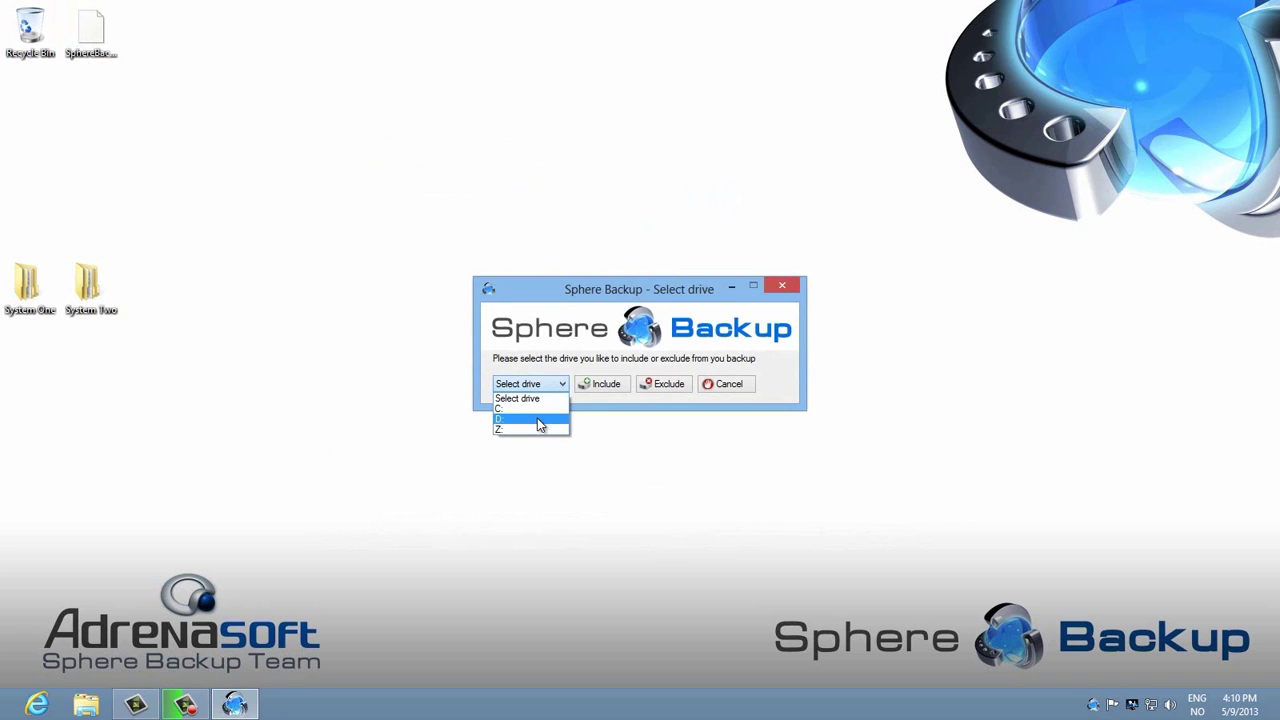
left_click(537, 420)
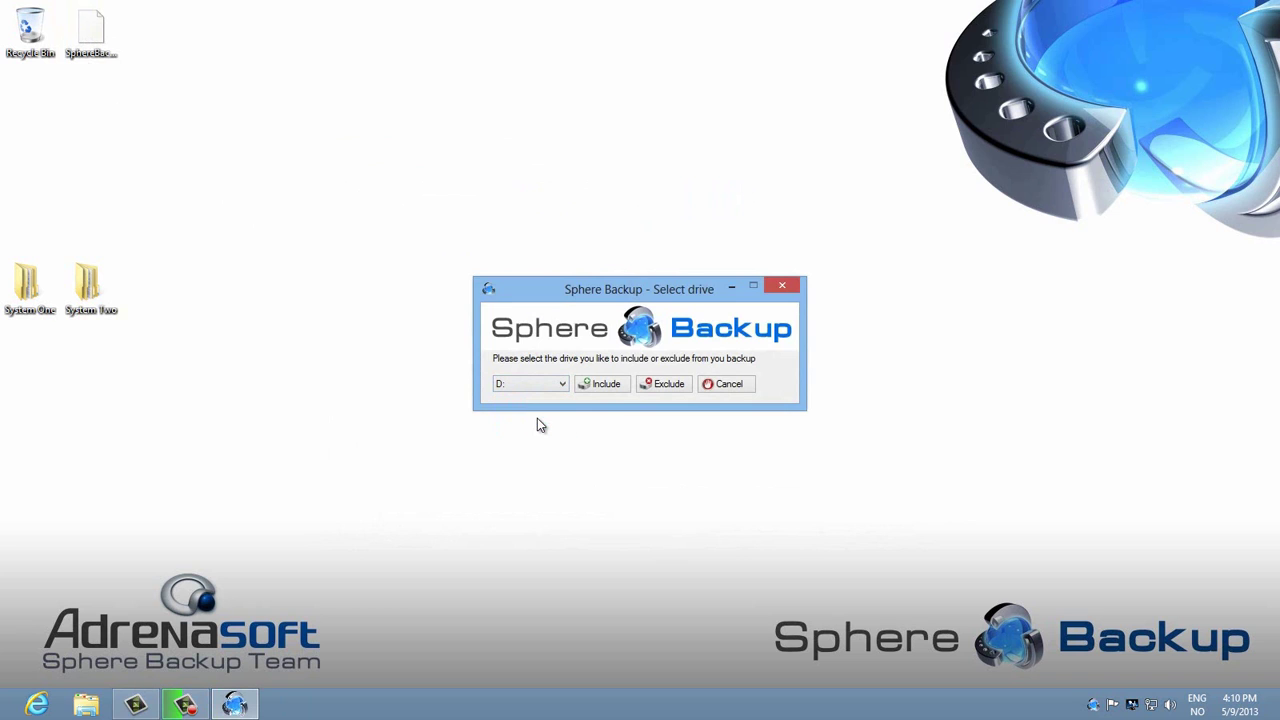
left_click(605, 385)
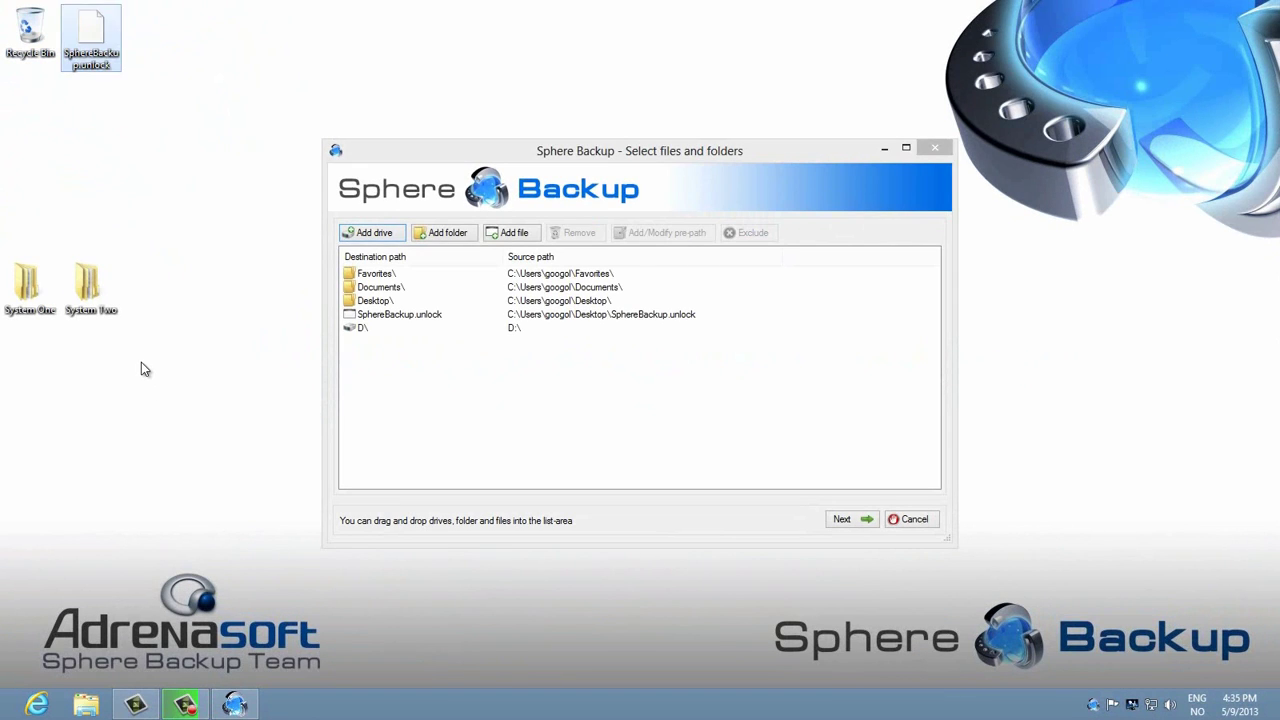
left_click_drag(142, 364, 4, 254)
left_click_drag(40, 295, 402, 405)
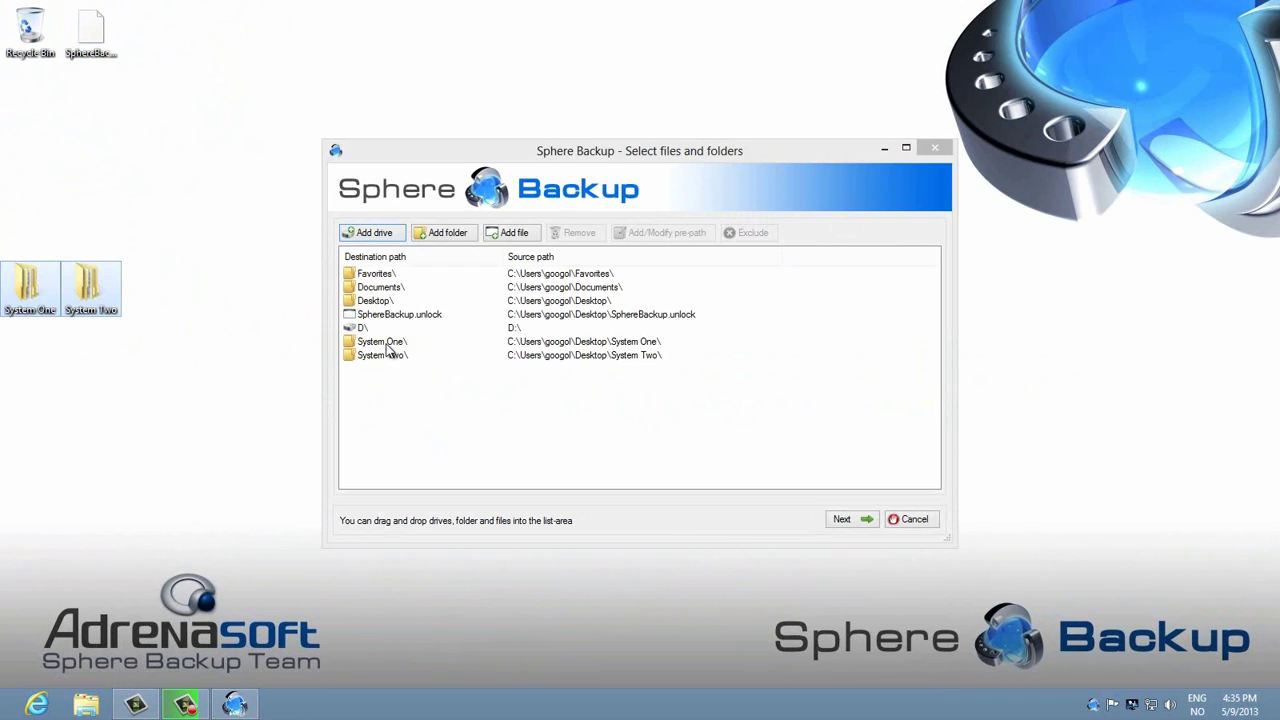
Step: Exclude System One, System Two and SphereBackup.unlock from the backup, then go to destination settings
left_click(388, 344)
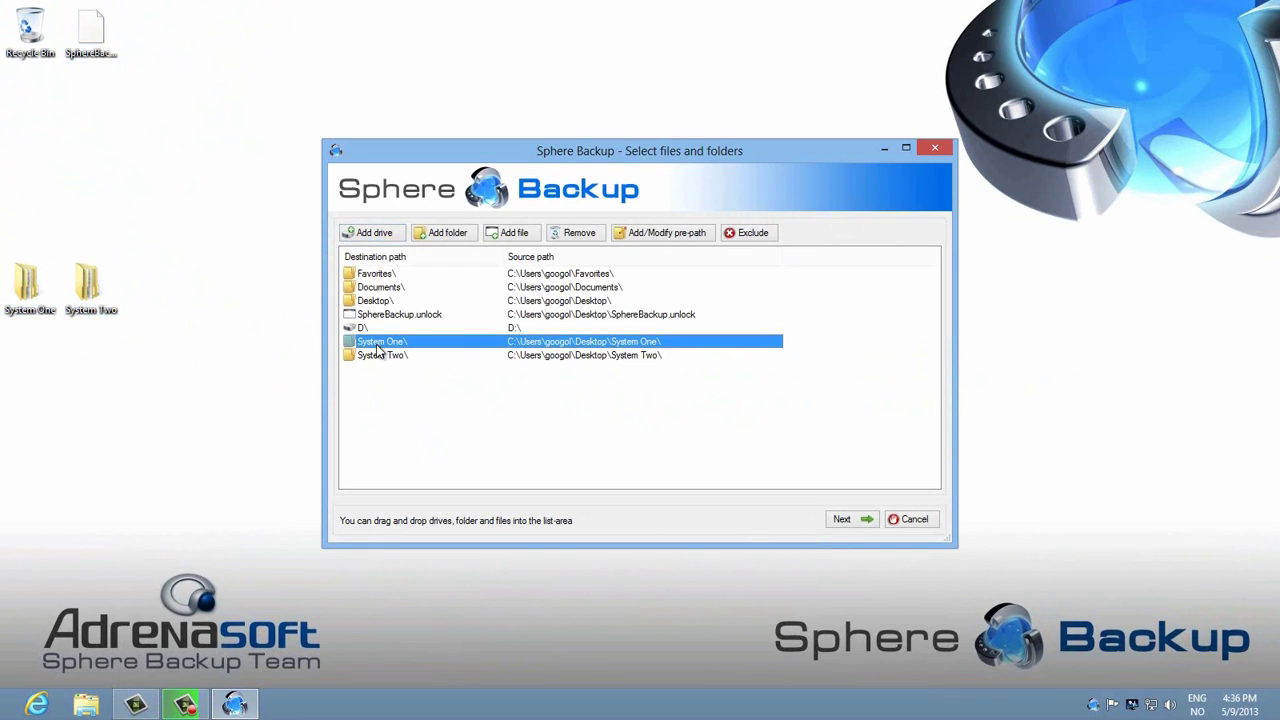
left_click(381, 357)
left_click(758, 234)
left_click(421, 341)
left_click(753, 238)
left_click(440, 316)
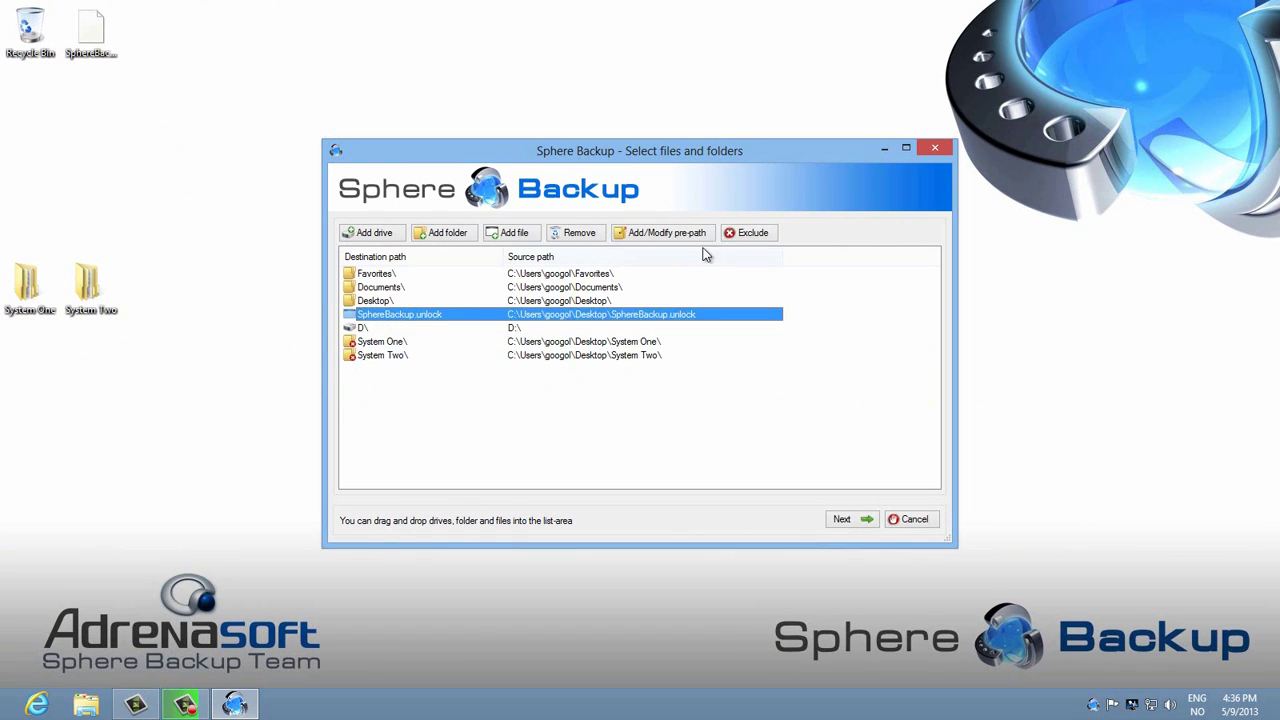
left_click(756, 236)
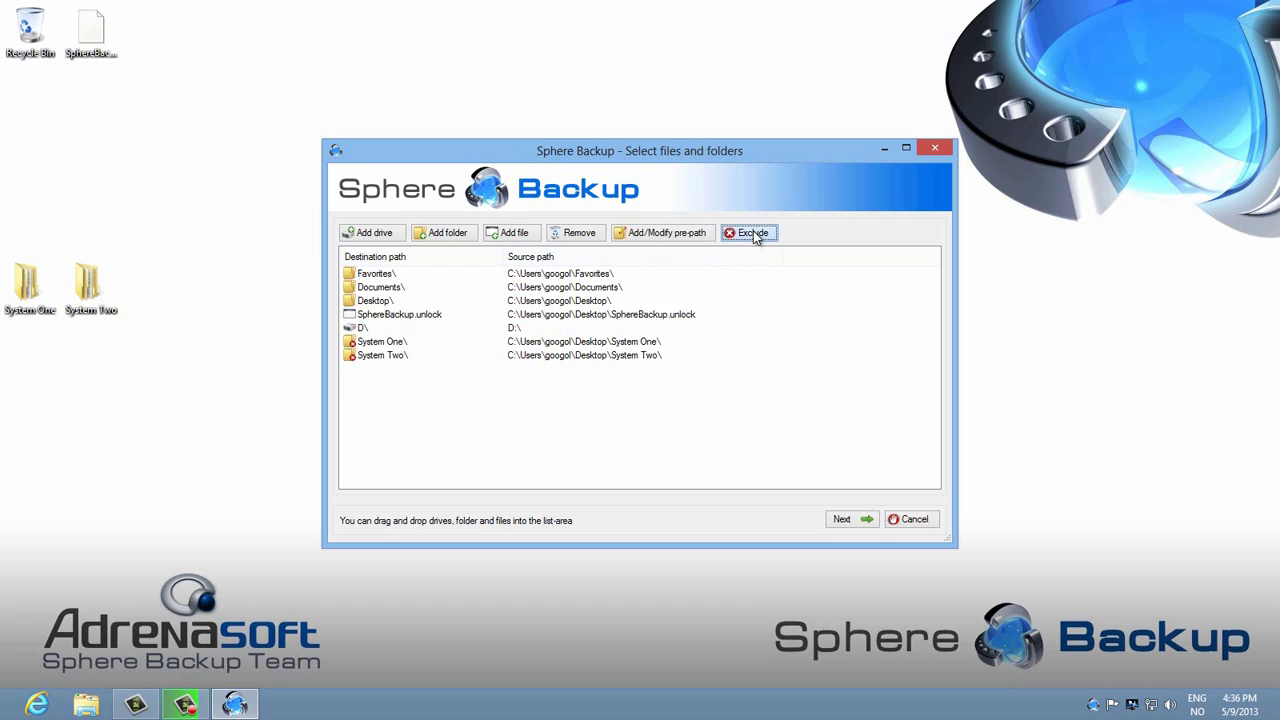
left_click(415, 443)
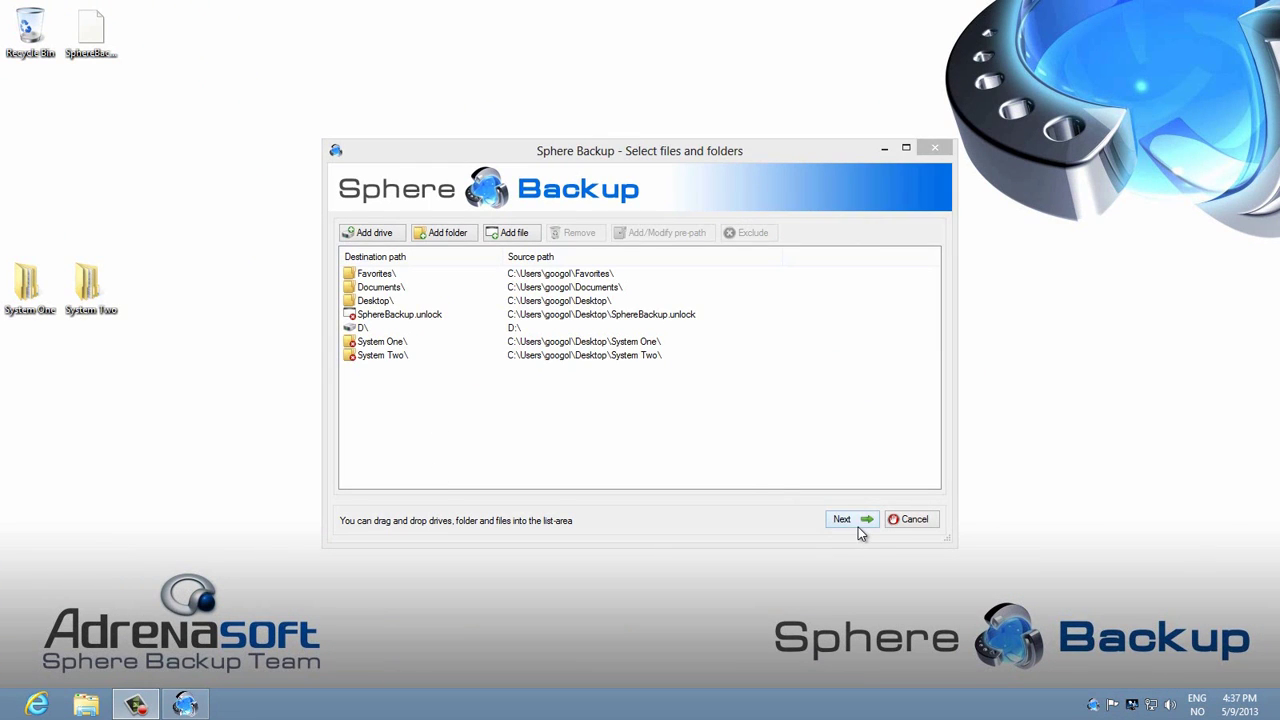
left_click(856, 525)
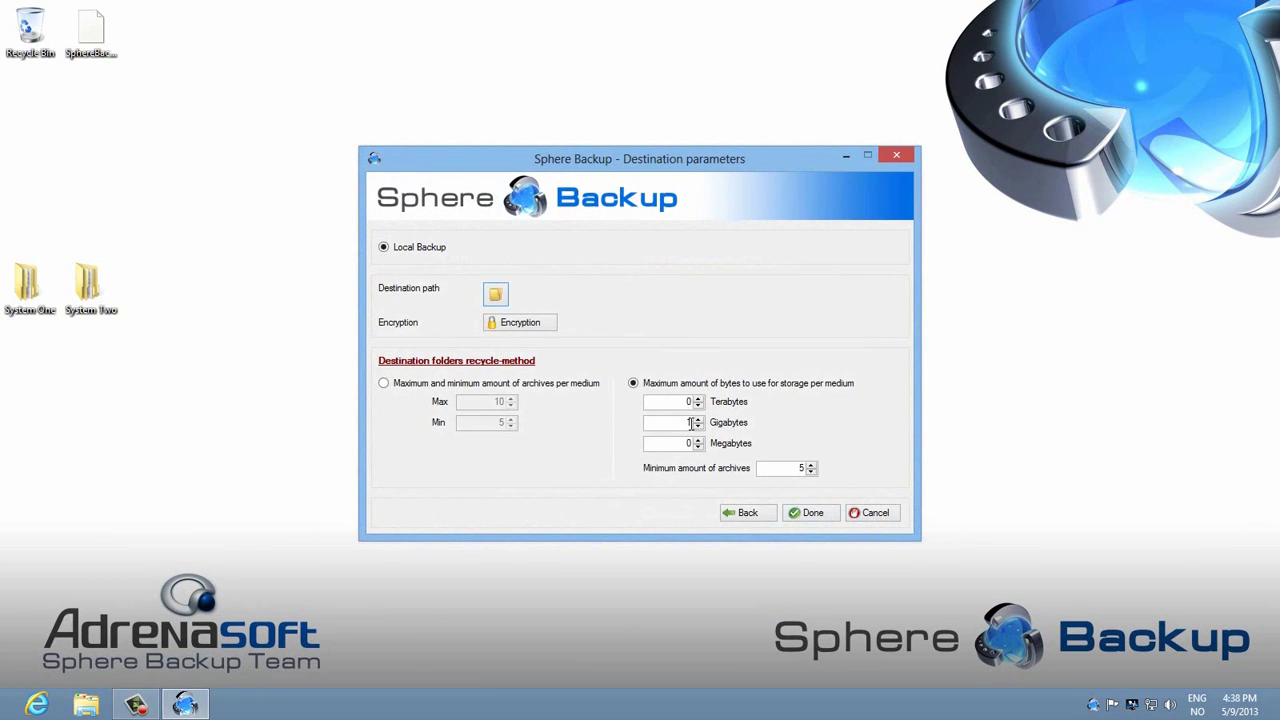
Step: Enable Use encryption on backup, entering the encryption password and its confirmation
left_click(520, 328)
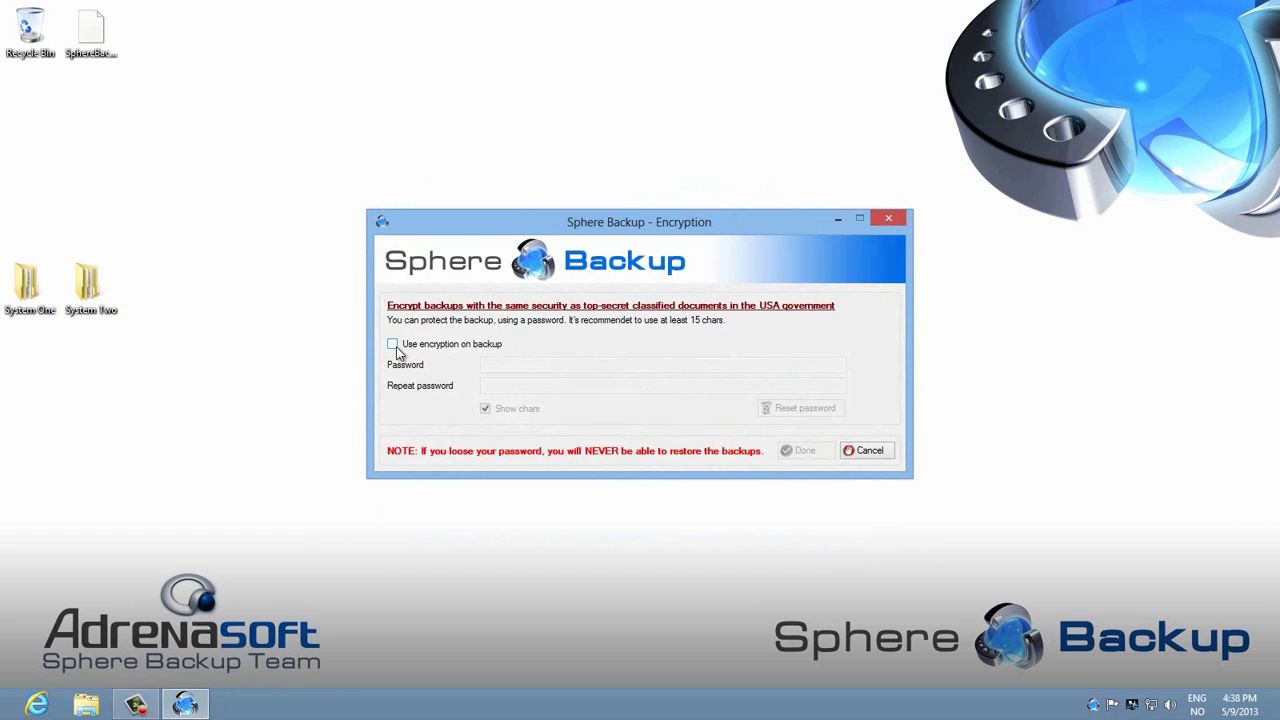
left_click(393, 345)
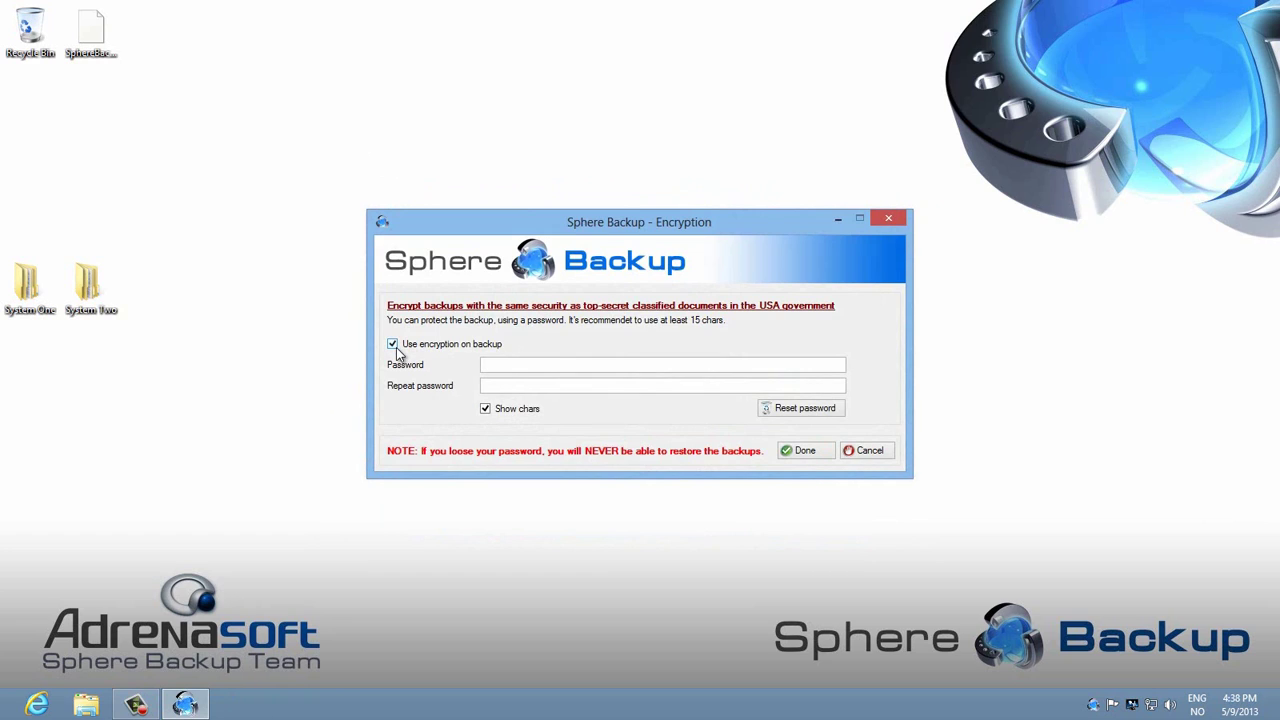
left_click(508, 366)
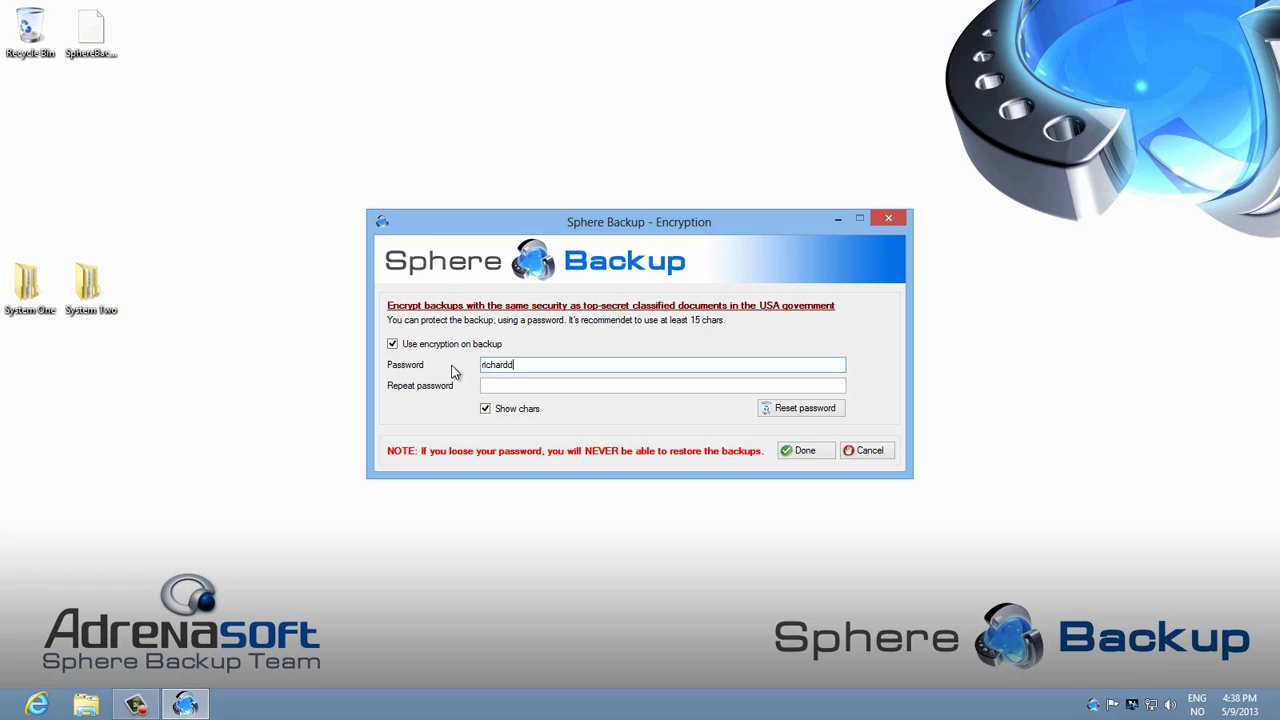
key("Tab")
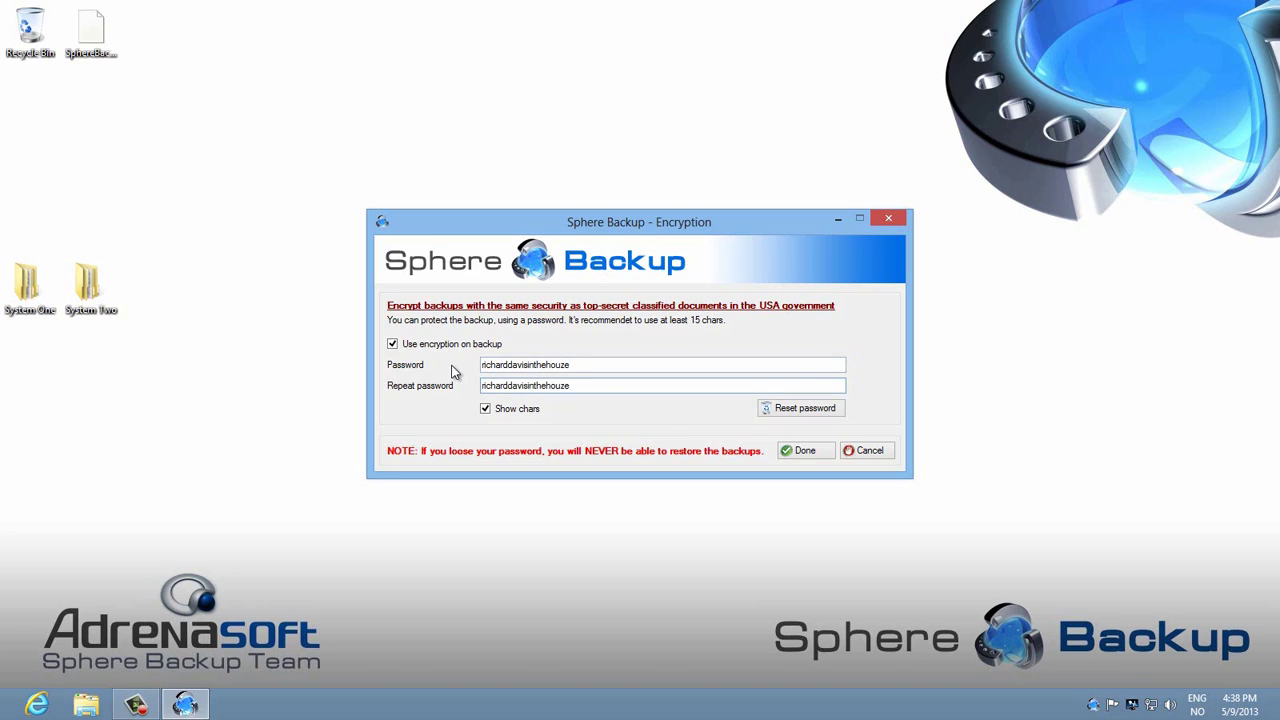
left_click(812, 453)
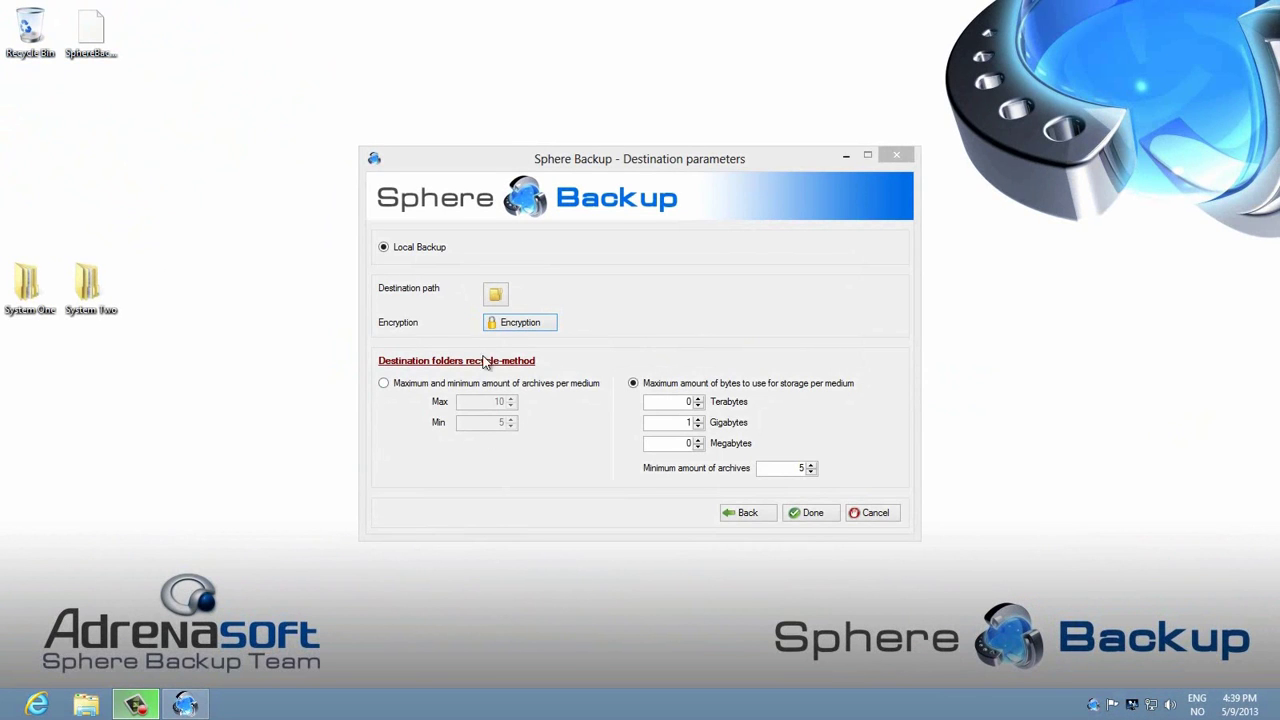
Step: Set the destination path to media (Z:) and recycle by archive count, maximum 10, minimum 5
left_click(495, 294)
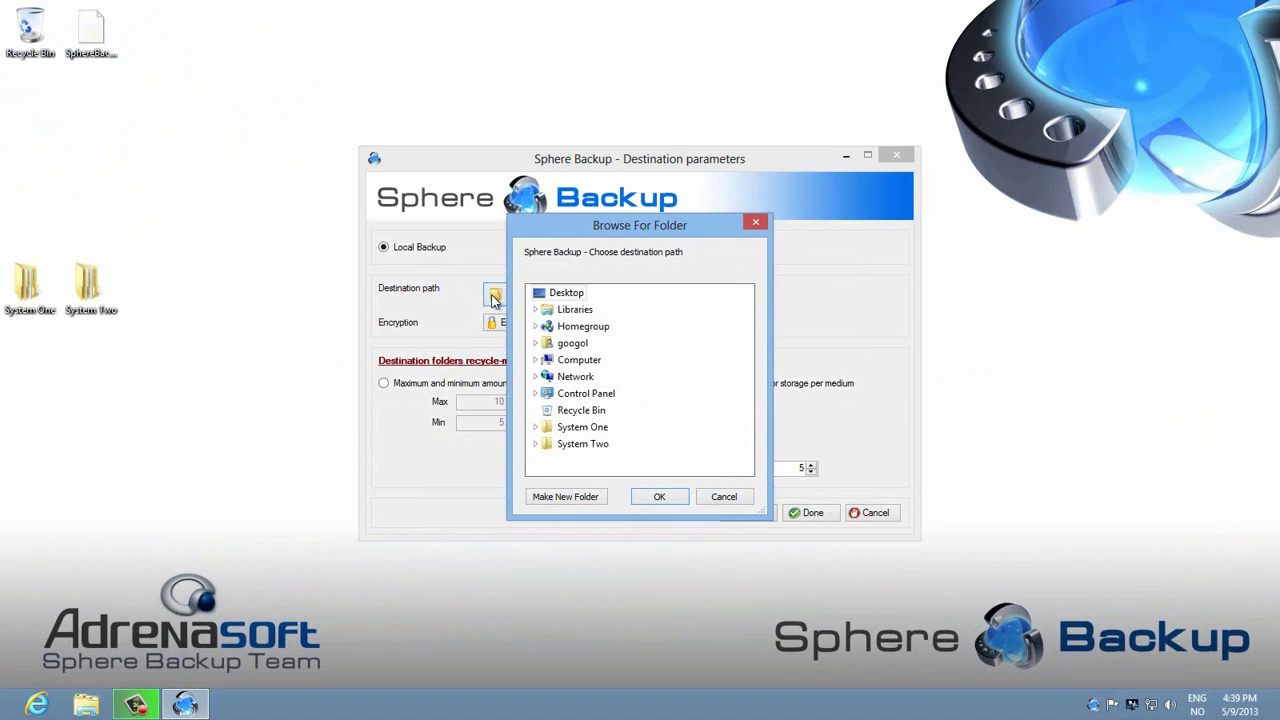
left_click(536, 362)
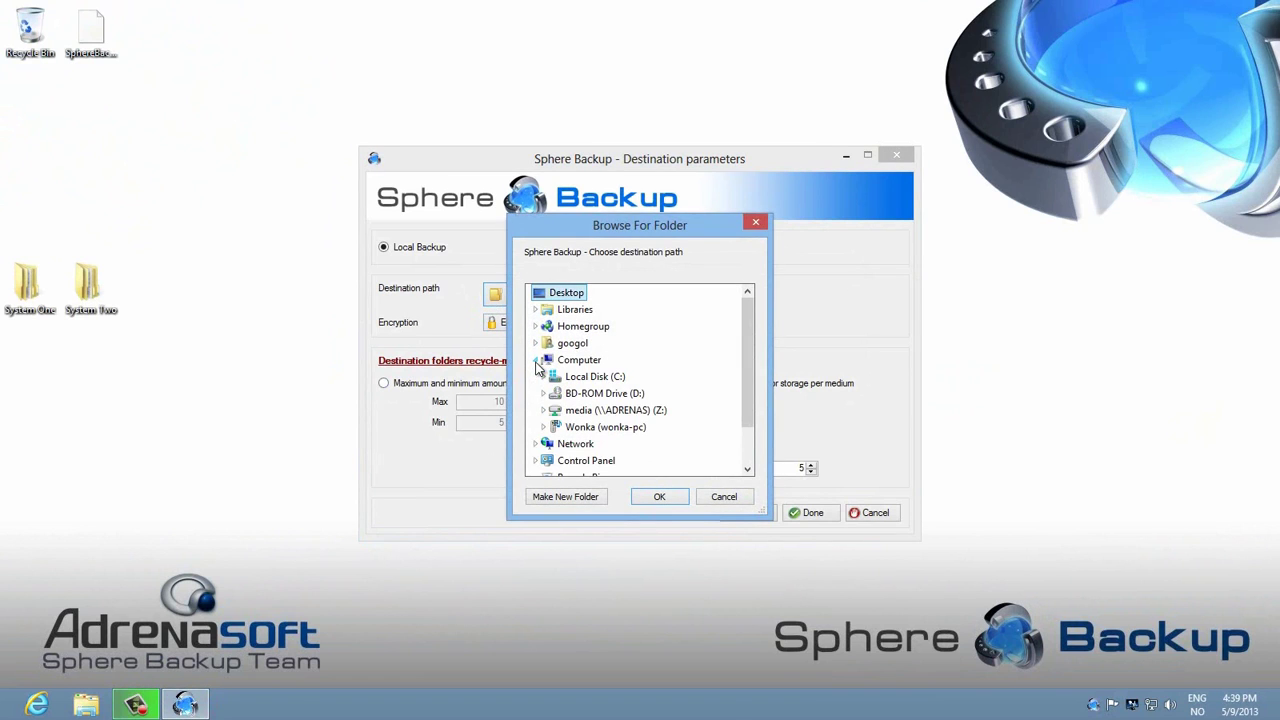
double_click(600, 412)
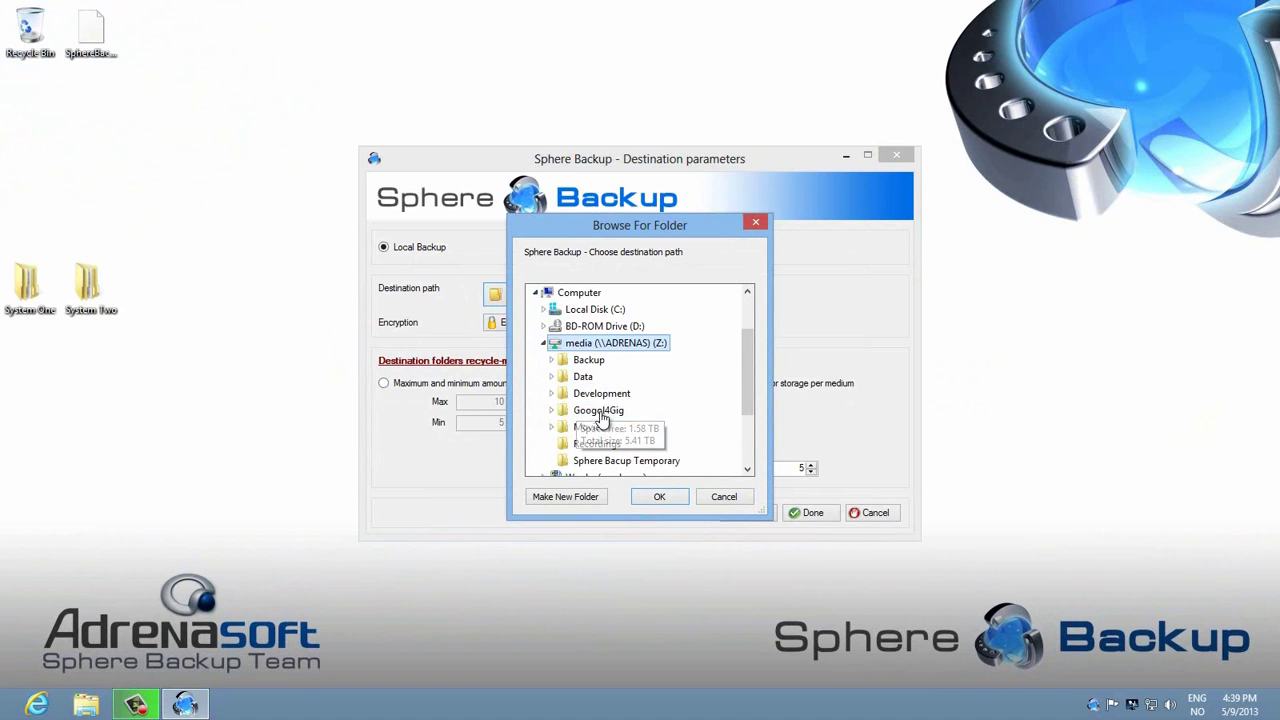
left_click(664, 497)
left_click(389, 384)
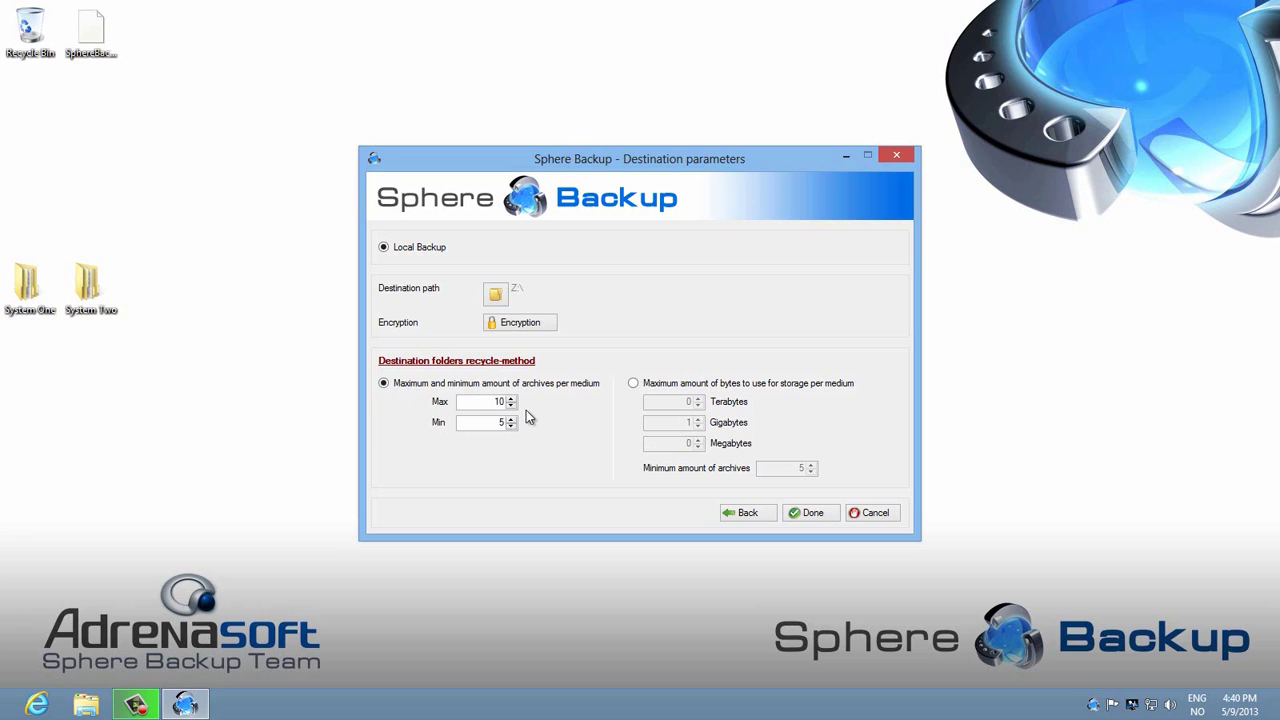
Step: Switch recycling to Maximum amount of bytes with 300 gigabytes per medium and save
left_click(633, 384)
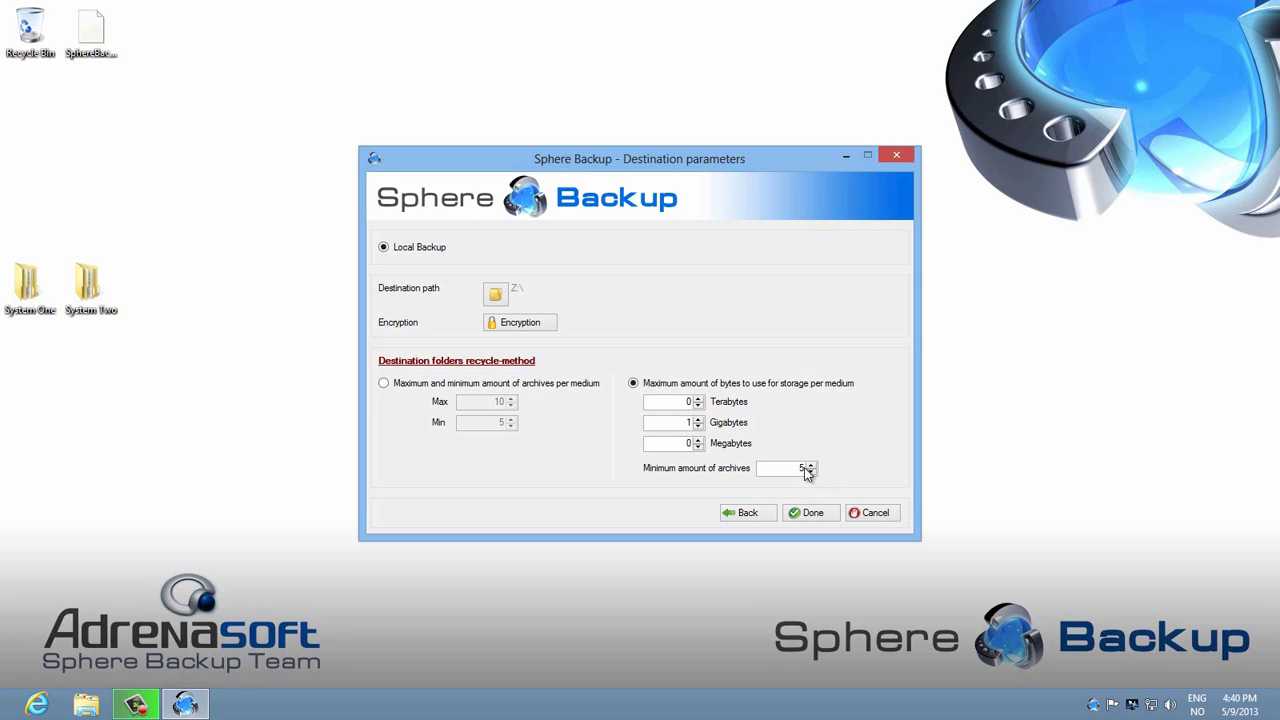
double_click(681, 421)
type("300")
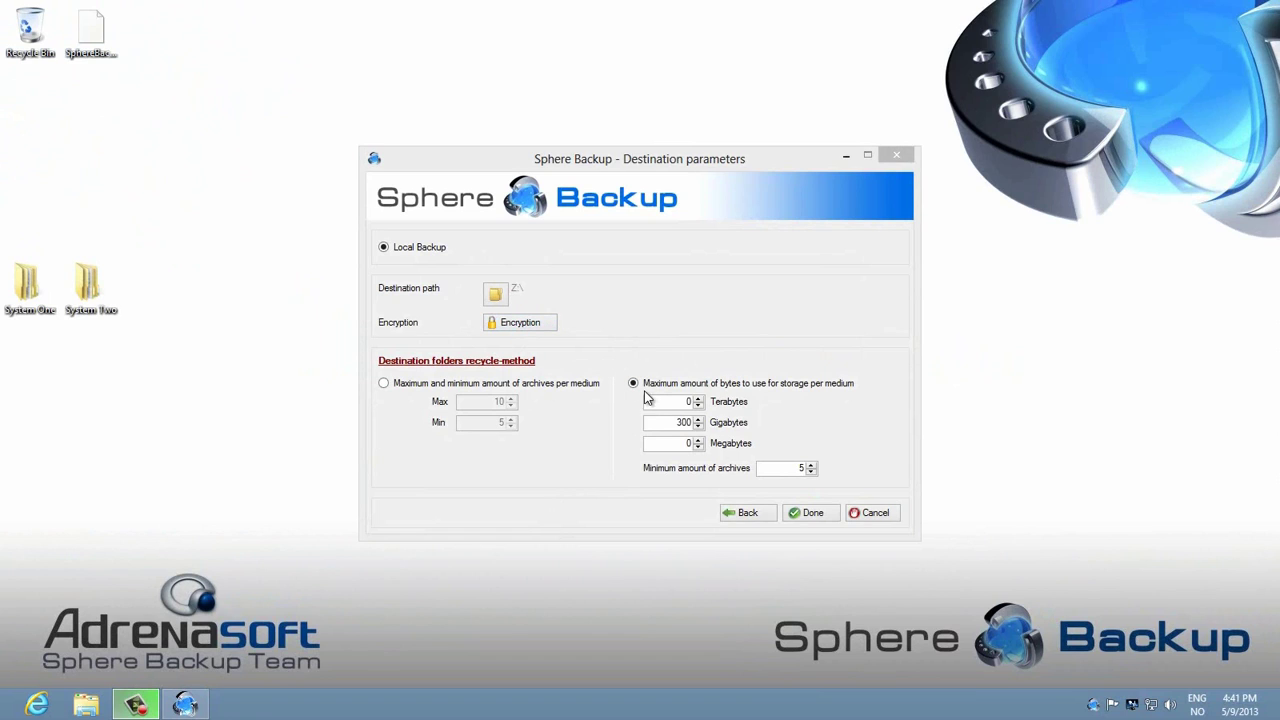
left_click(810, 513)
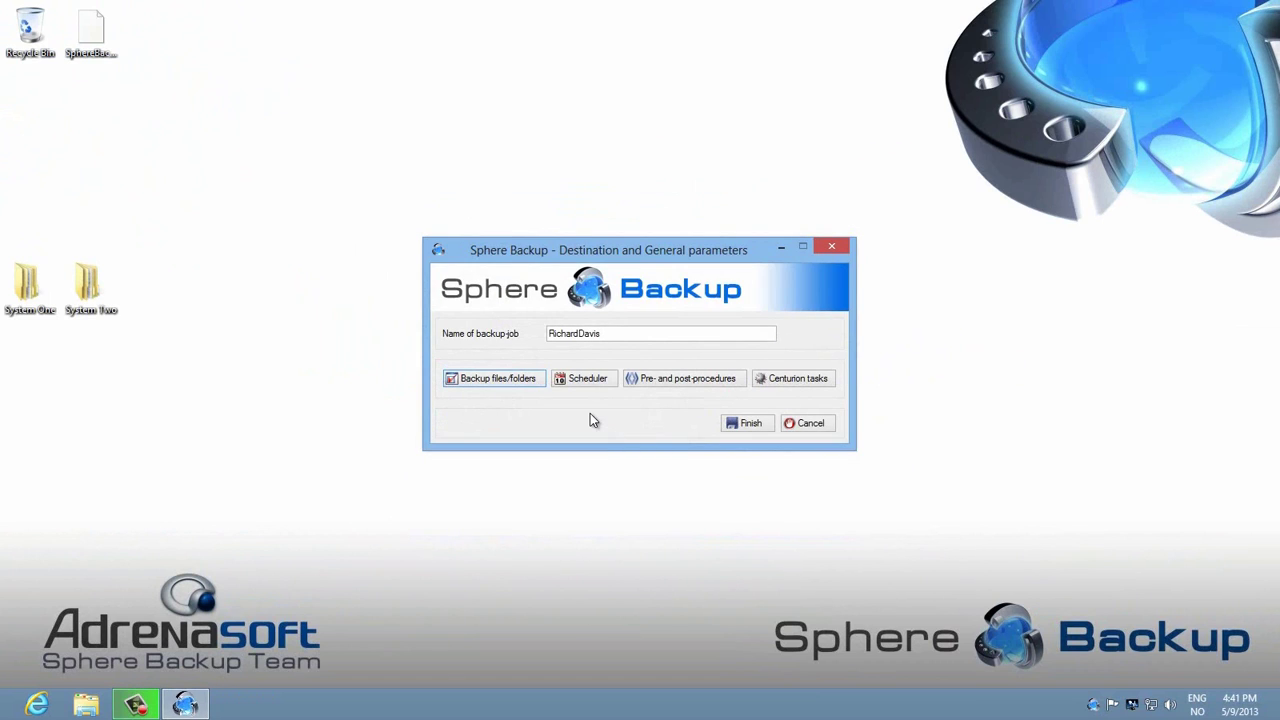
Step: Add an Exit Outlook pre-procedure that continues if Outlook won't close and forces shutdown after 120 seconds
left_click(670, 387)
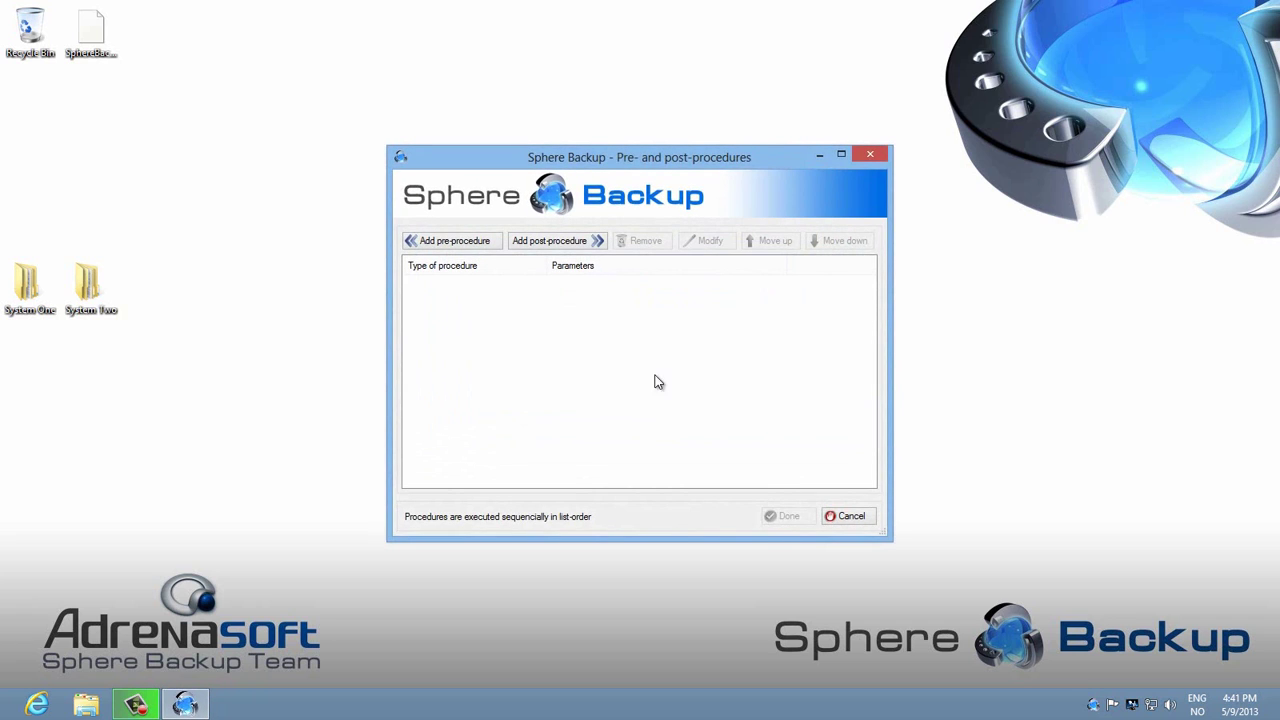
left_click(453, 245)
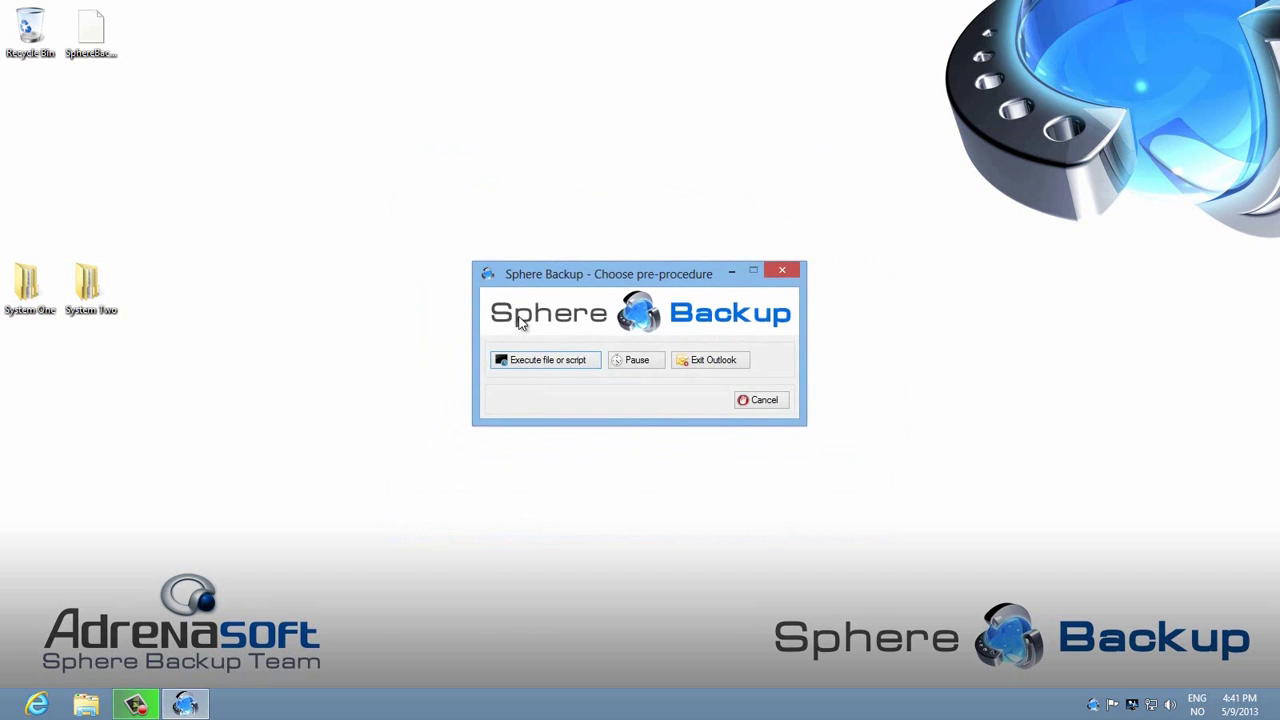
left_click(702, 366)
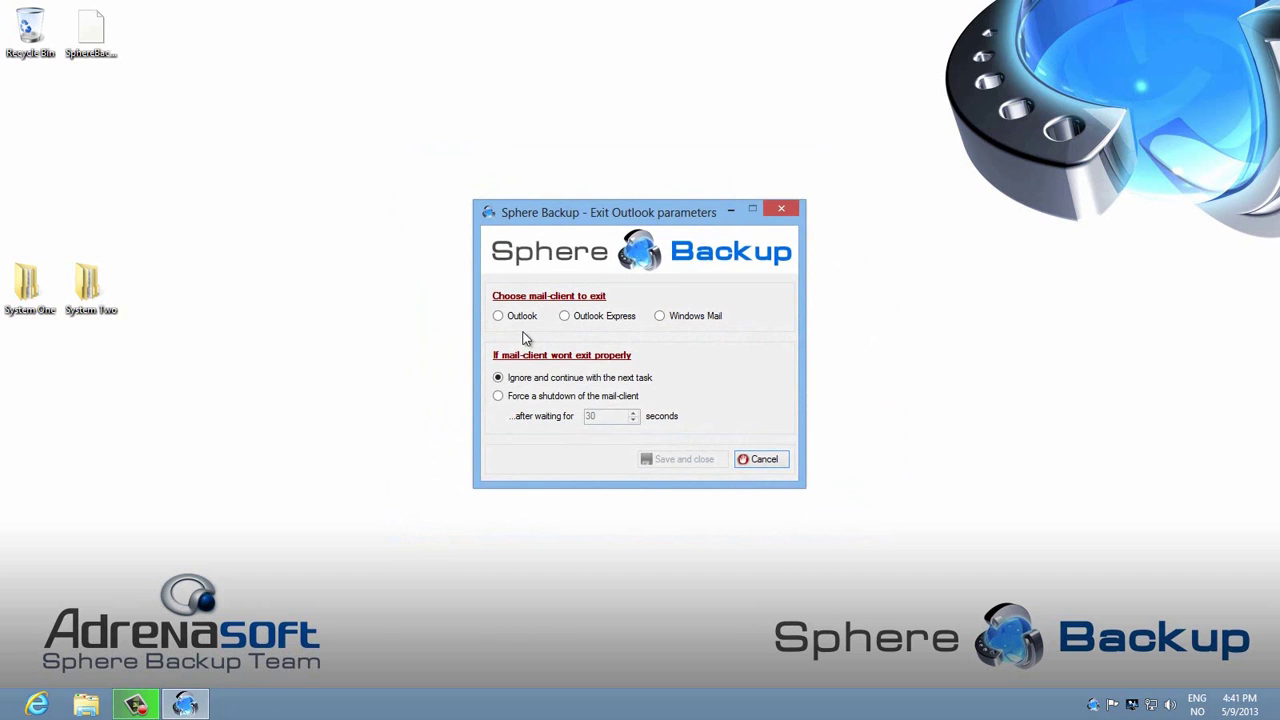
left_click(502, 319)
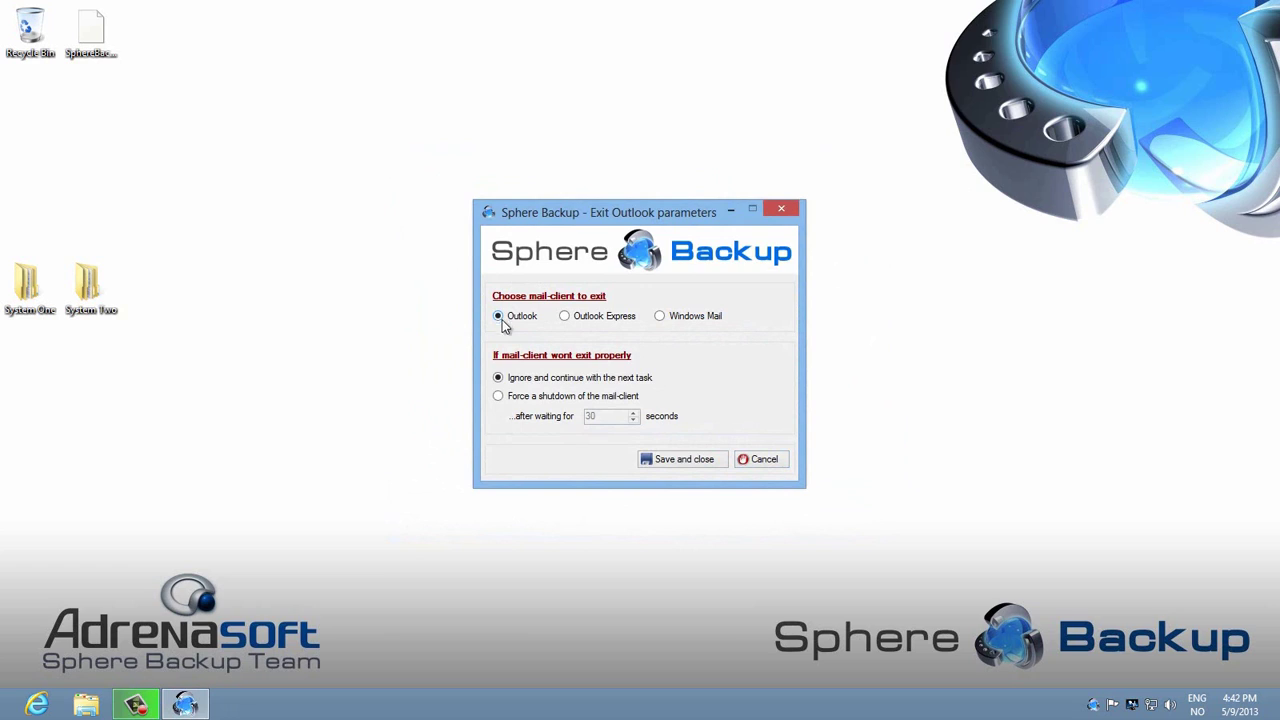
left_click(498, 377)
left_click(499, 396)
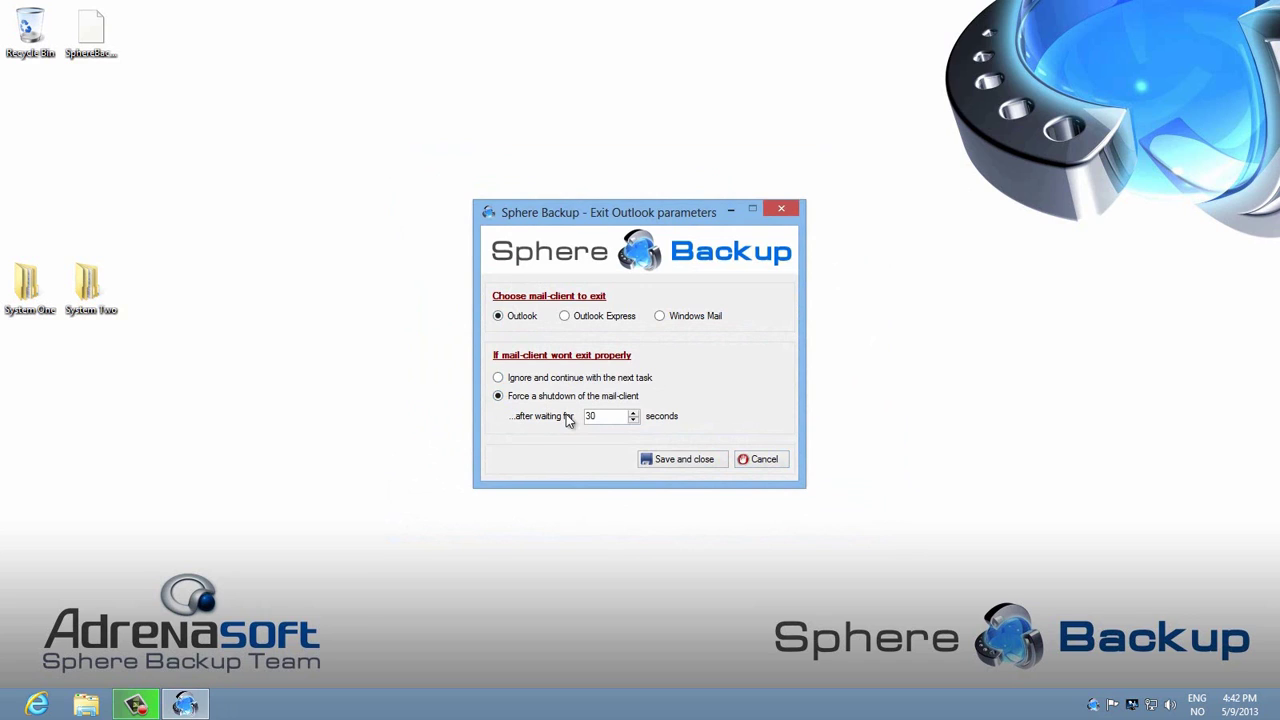
left_click_drag(612, 418, 569, 413)
type("120")
left_click(698, 461)
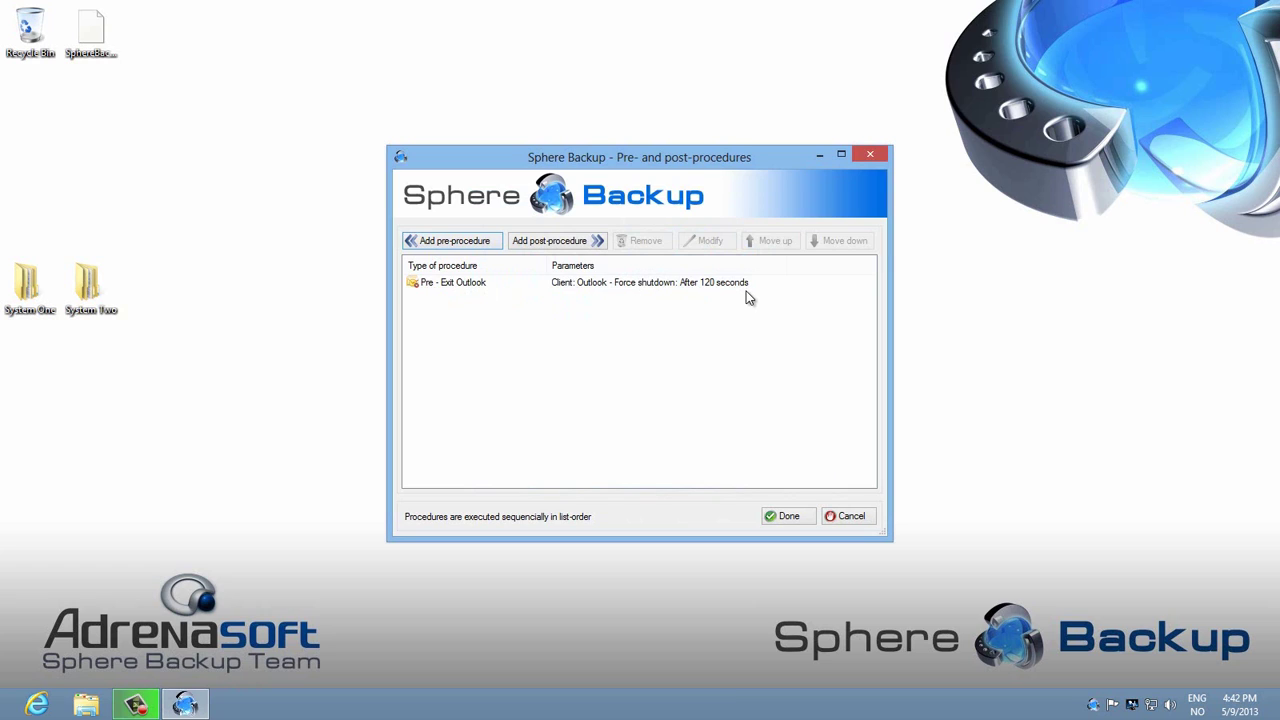
Step: Add a Start Outlook post-procedure so Outlook relaunches after the backup
left_click(552, 243)
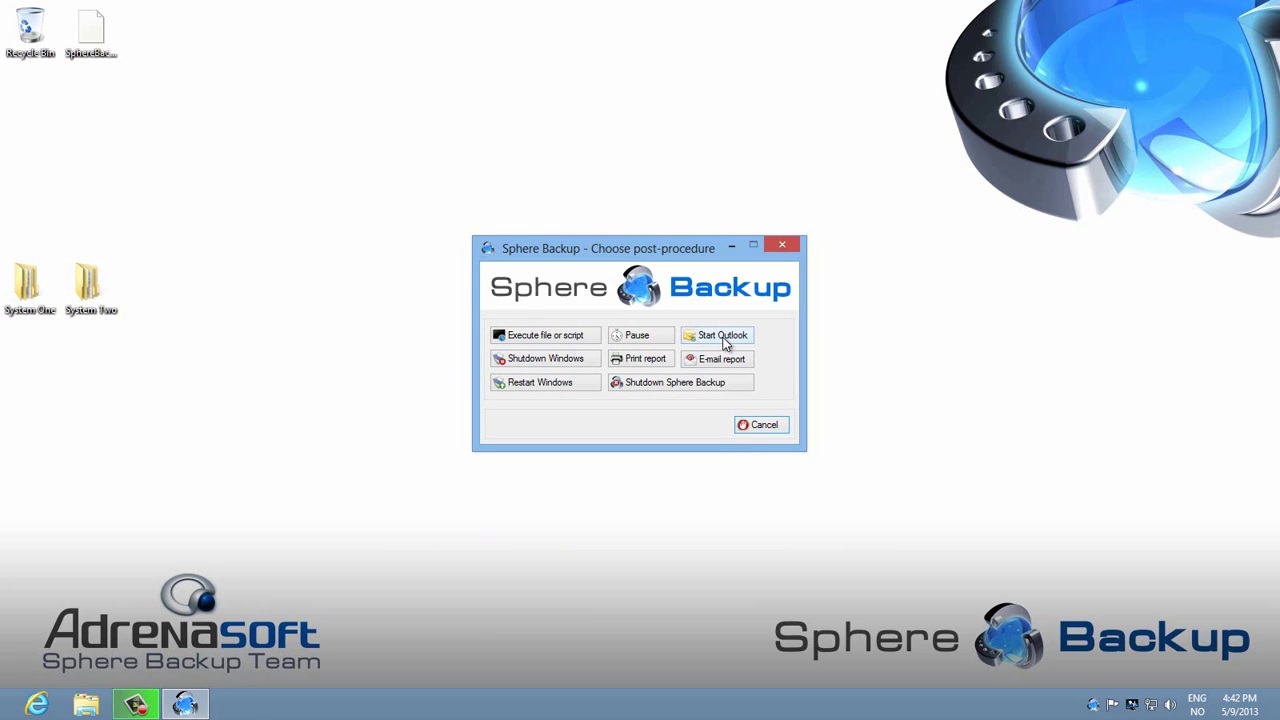
left_click(722, 338)
left_click(523, 370)
left_click(695, 413)
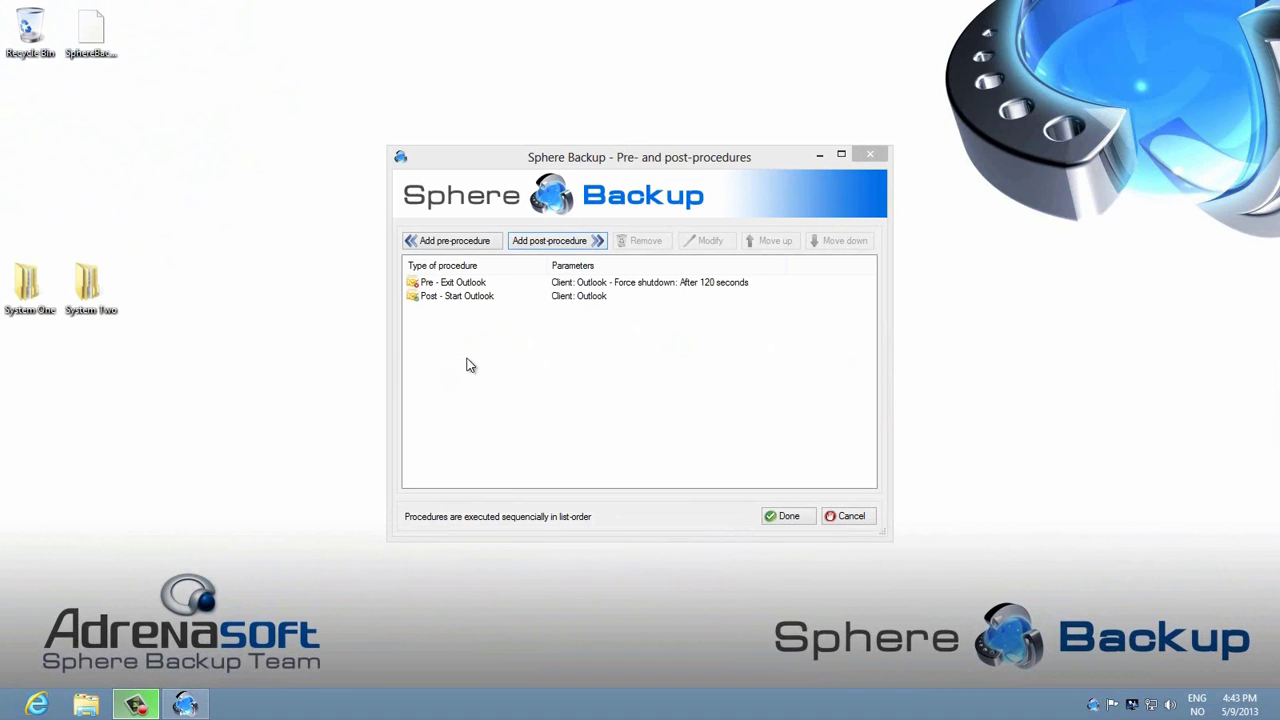
Step: Add an Execute file pre-procedure running C:\SQL Backup.bat with parameter SphereBackup
left_click(465, 243)
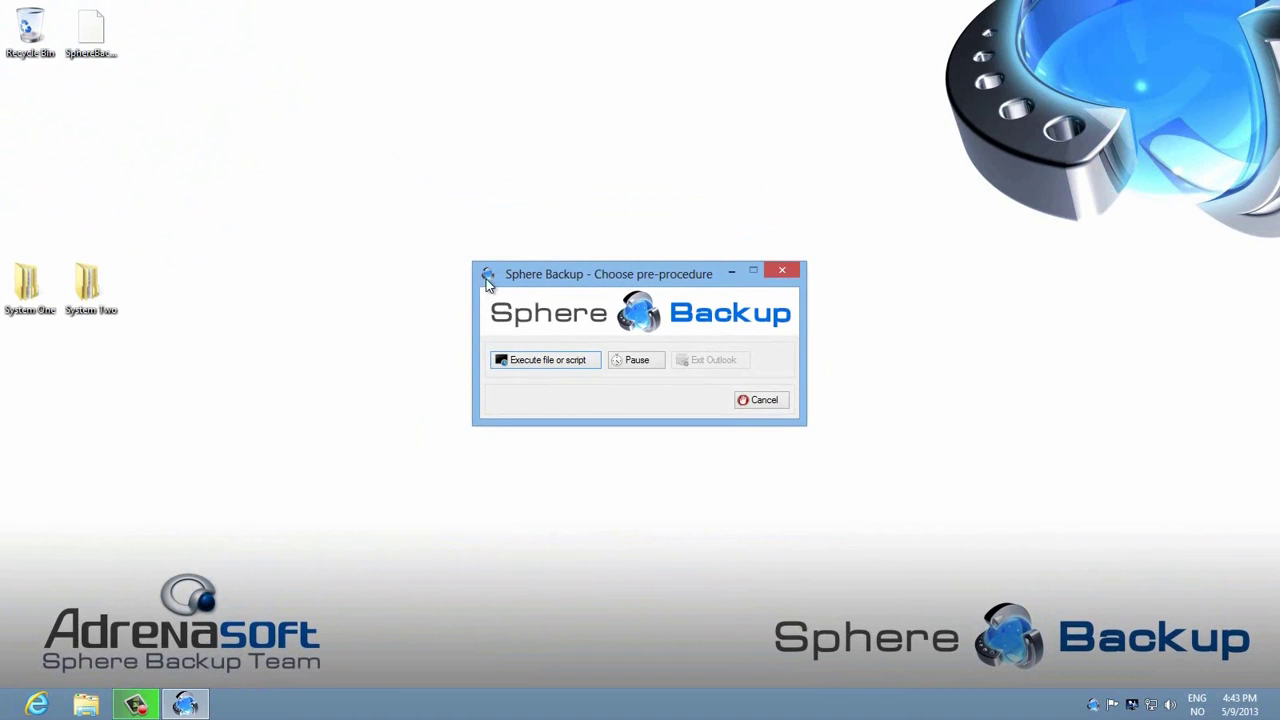
left_click(549, 364)
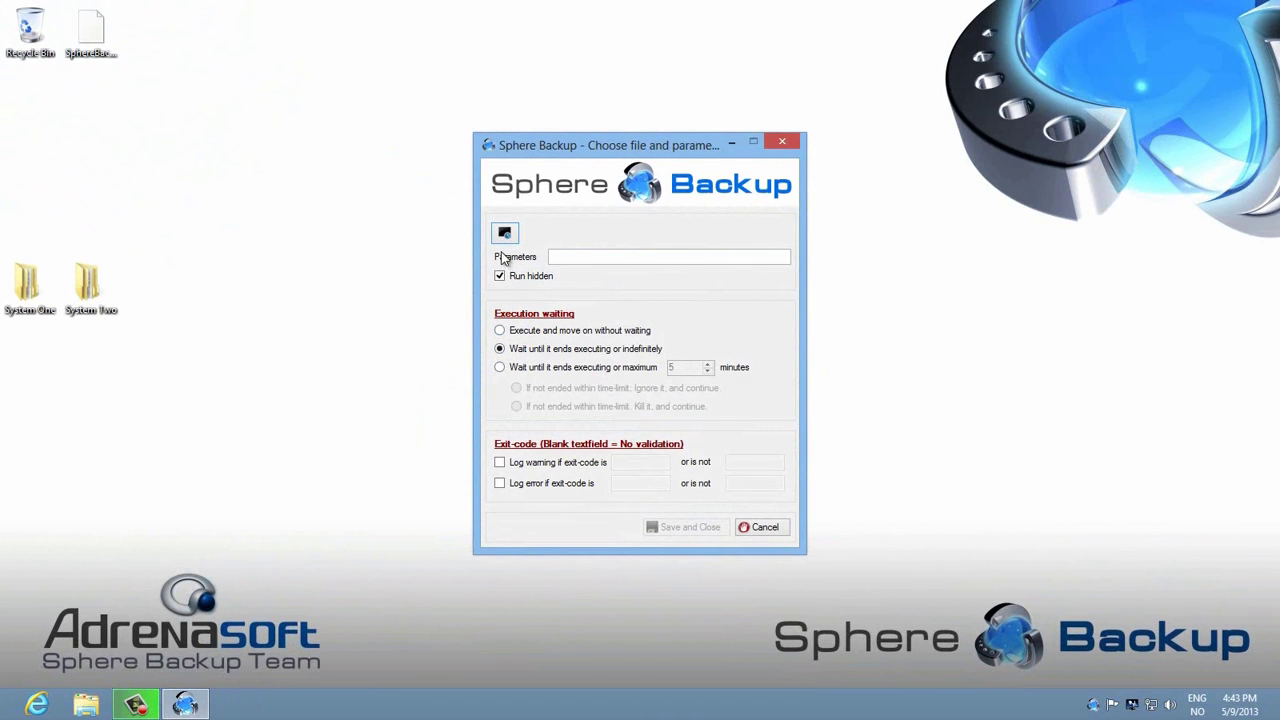
left_click(505, 238)
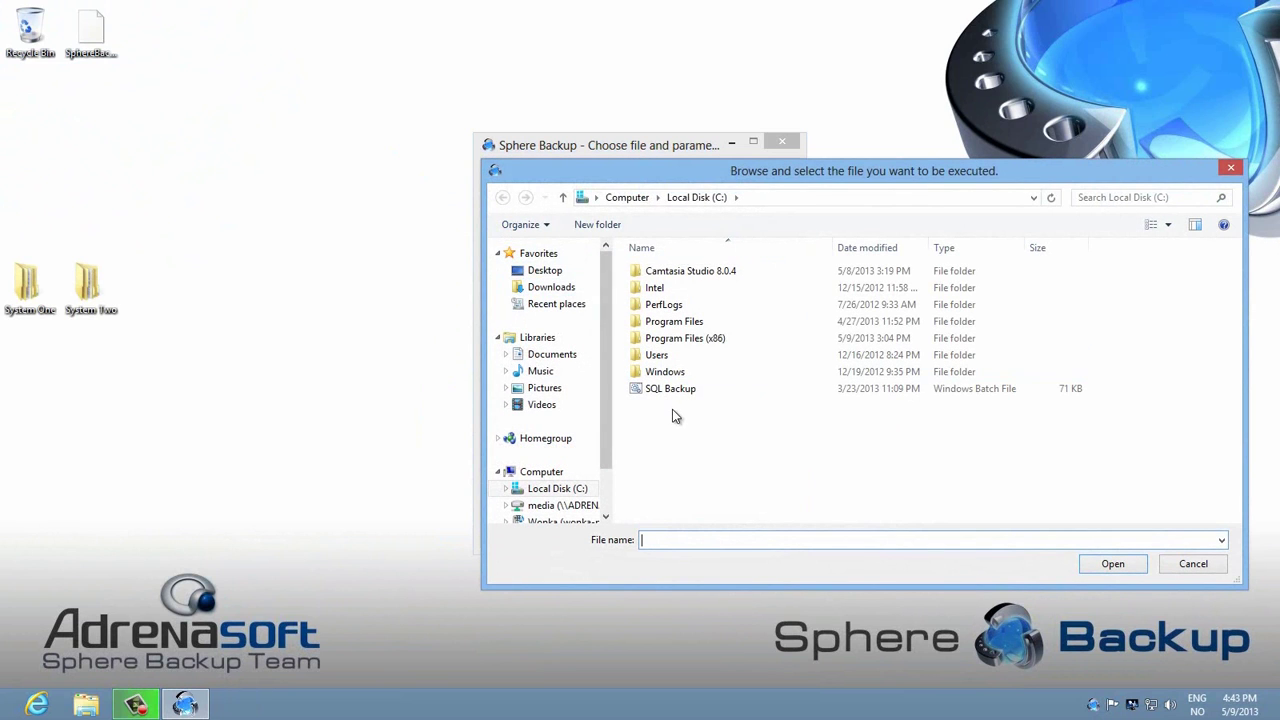
double_click(668, 393)
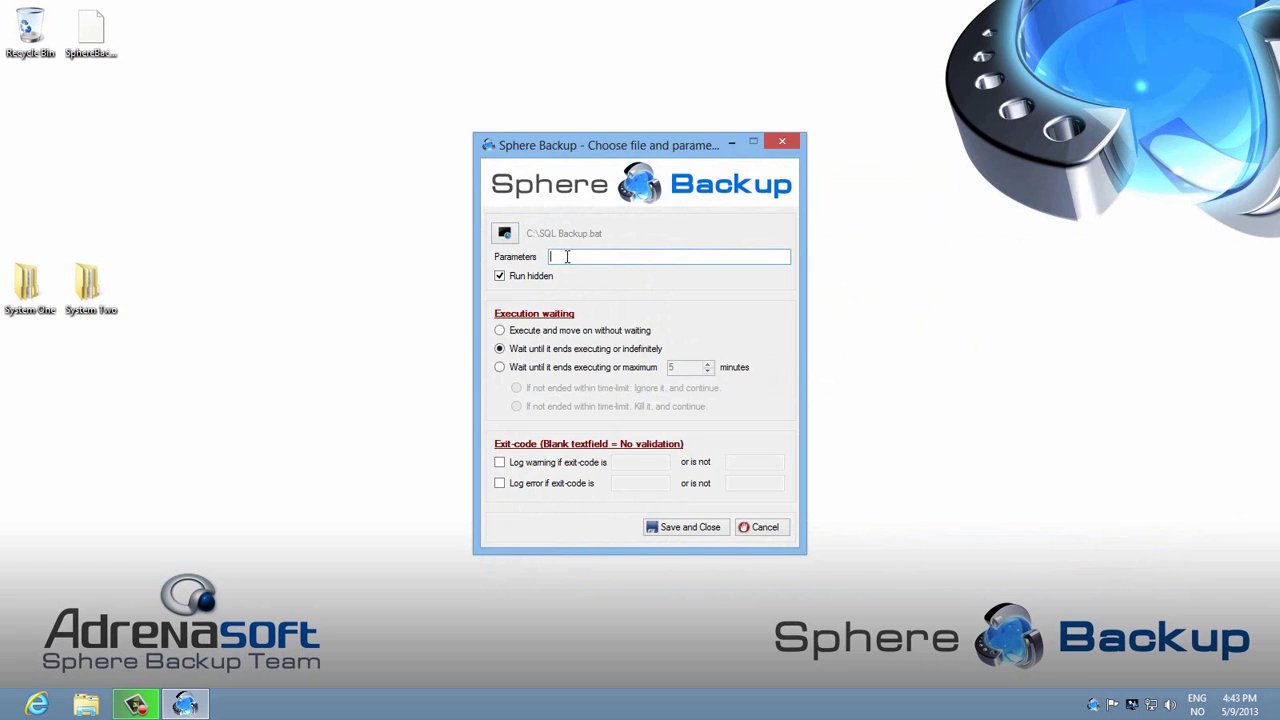
type("Sphere Backu")
key("BackSpace")
key("BackSpace")
key("BackSpace")
key("BackSpace")
key("BackSpace")
key("BackSpace")
type("Backup")
Step: Limit the script's wait to 10 minutes, kill it when exceeded, and log non-zero exit codes
left_click(500, 368)
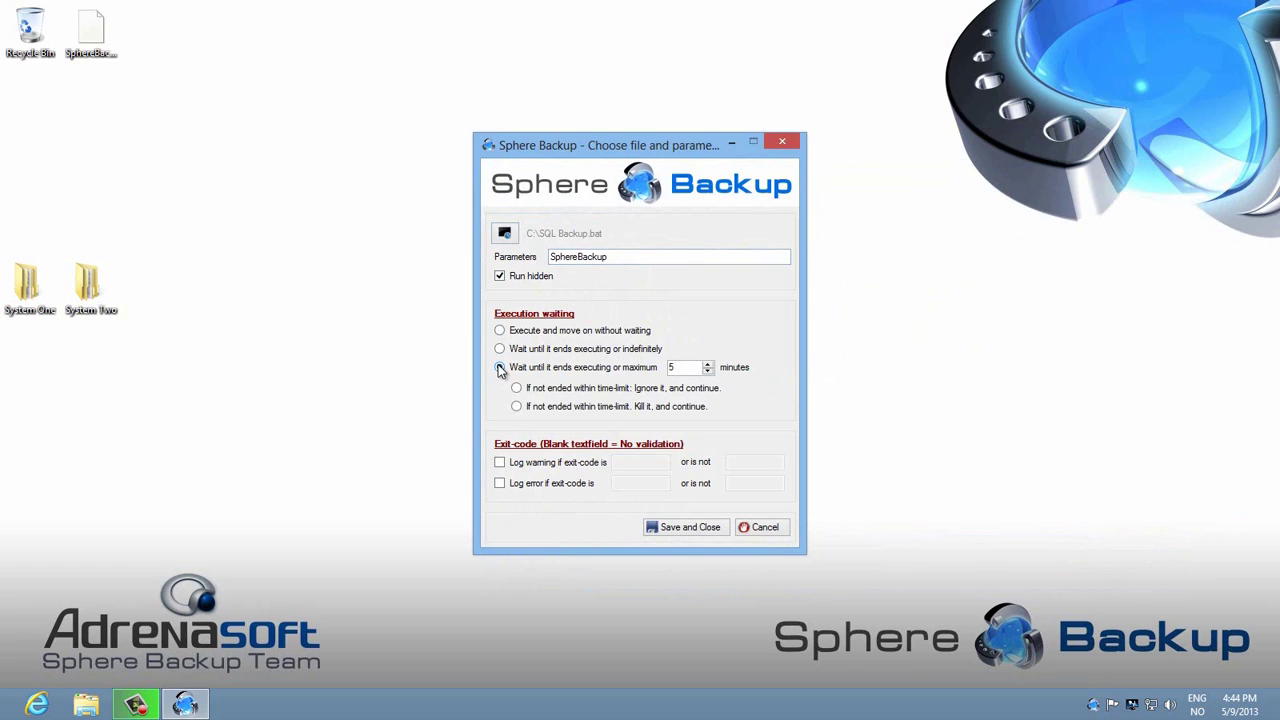
double_click(681, 368)
type("10")
left_click(517, 407)
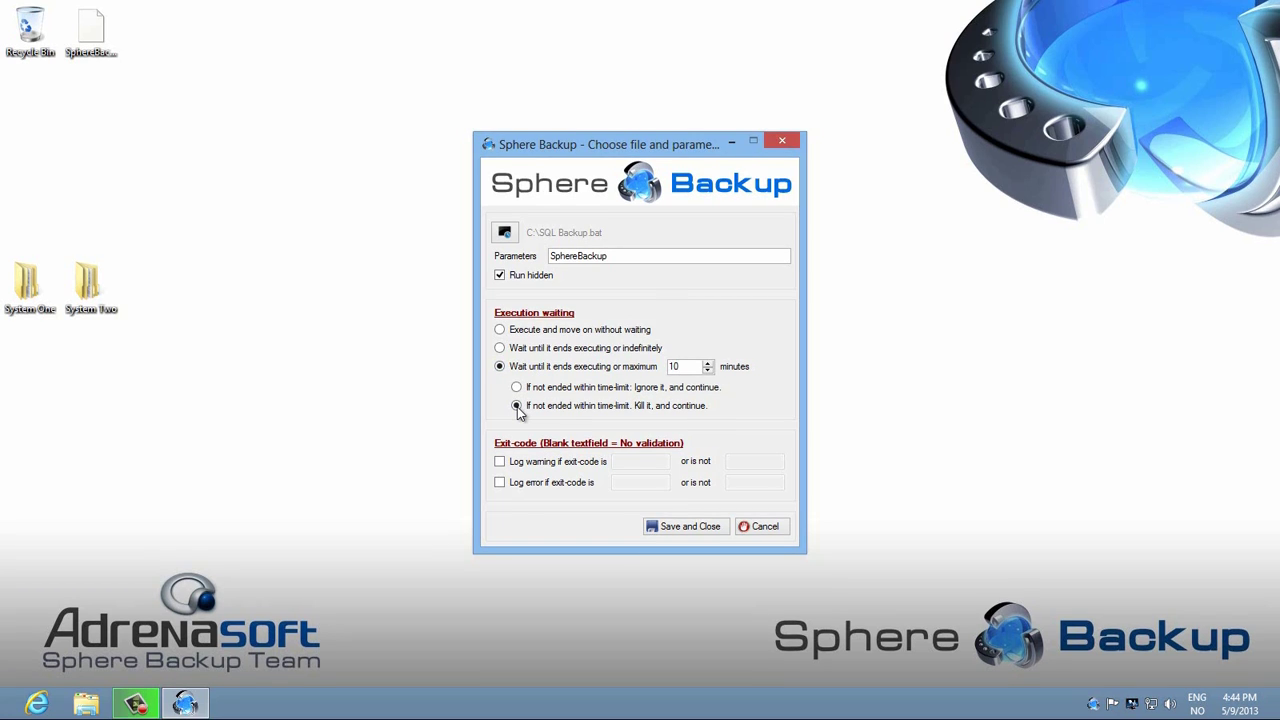
left_click(499, 483)
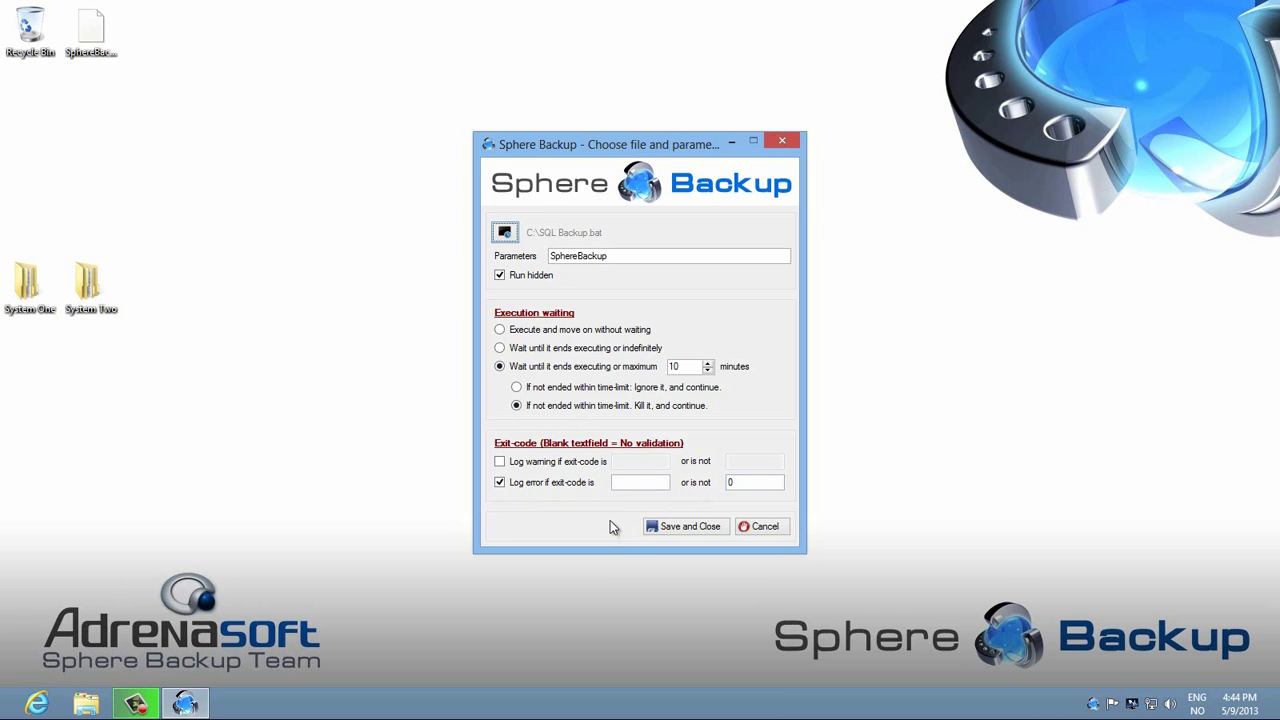
left_click(692, 524)
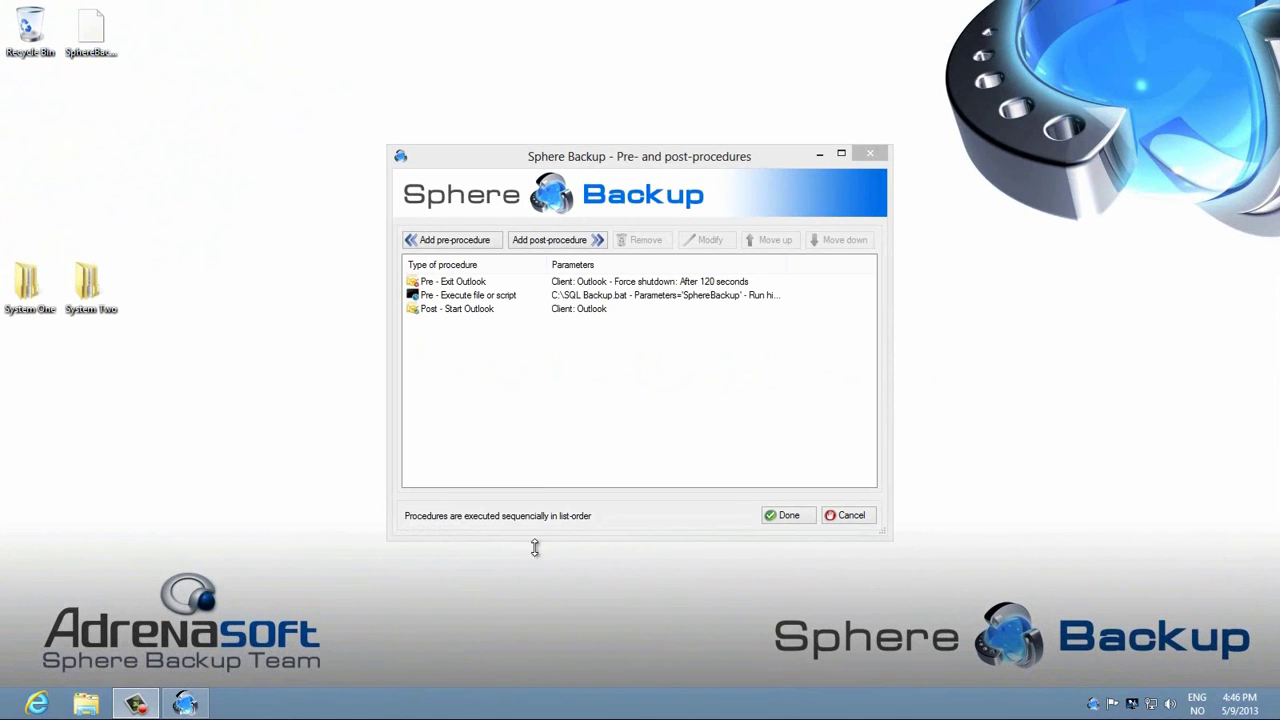
Step: Add a Print report post-procedure
left_click(550, 239)
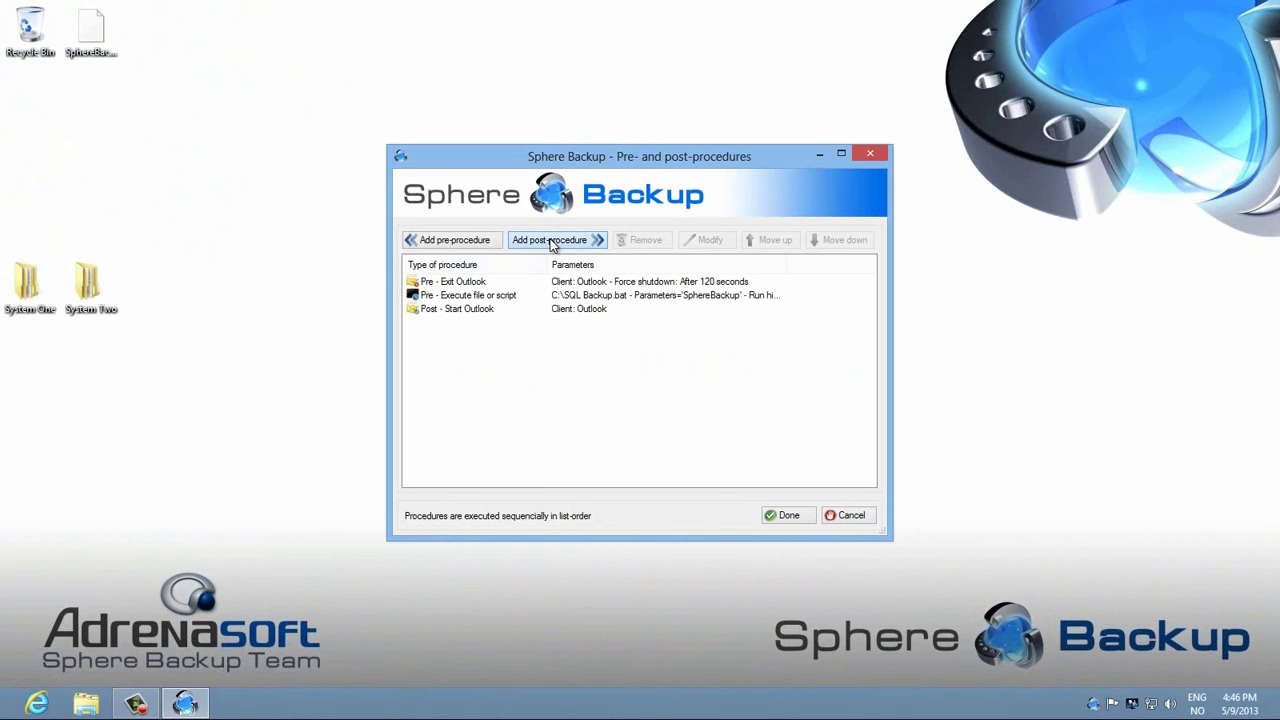
left_click(550, 242)
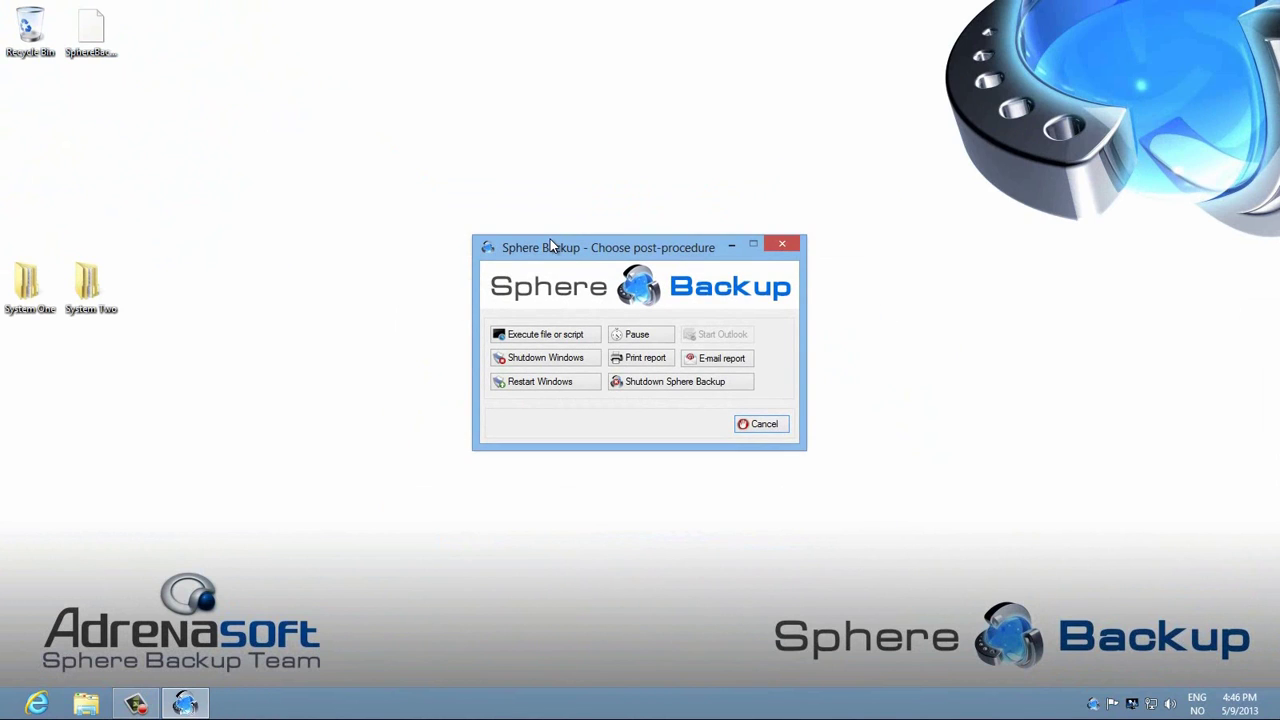
left_click(648, 360)
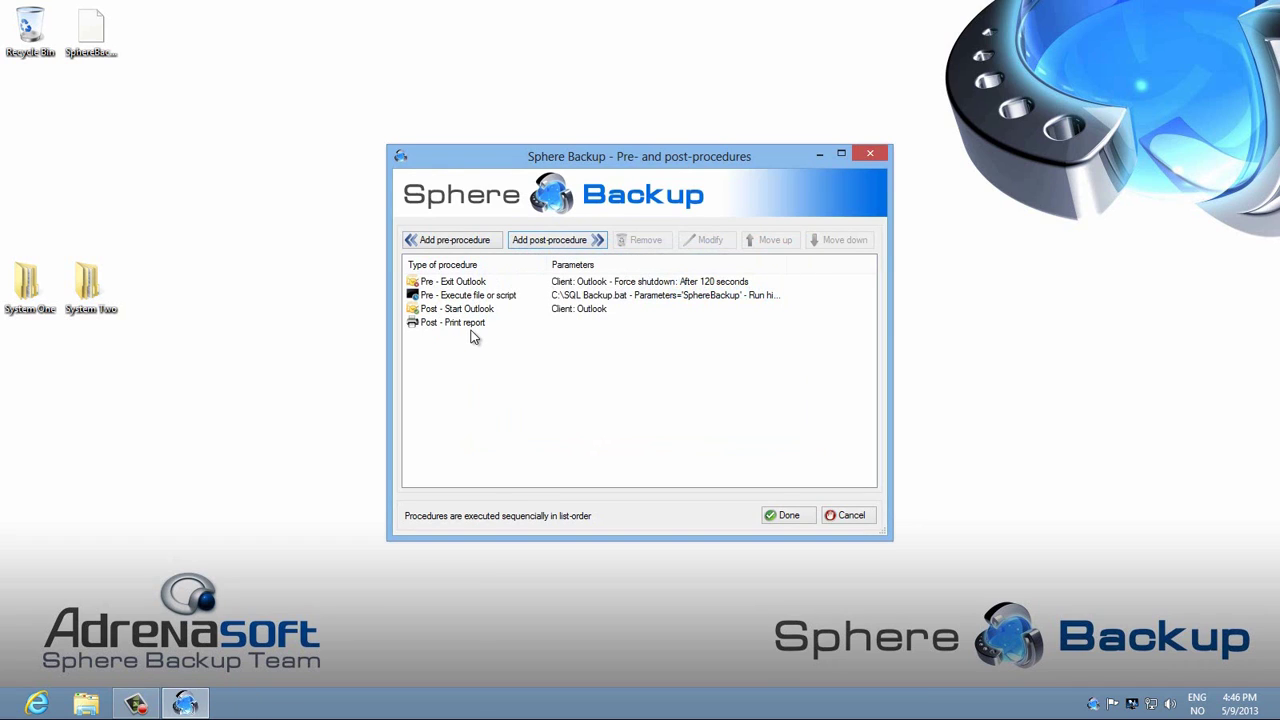
Step: Add an E-mail report post-procedure to the recipient's address and move it above Print report
left_click(548, 240)
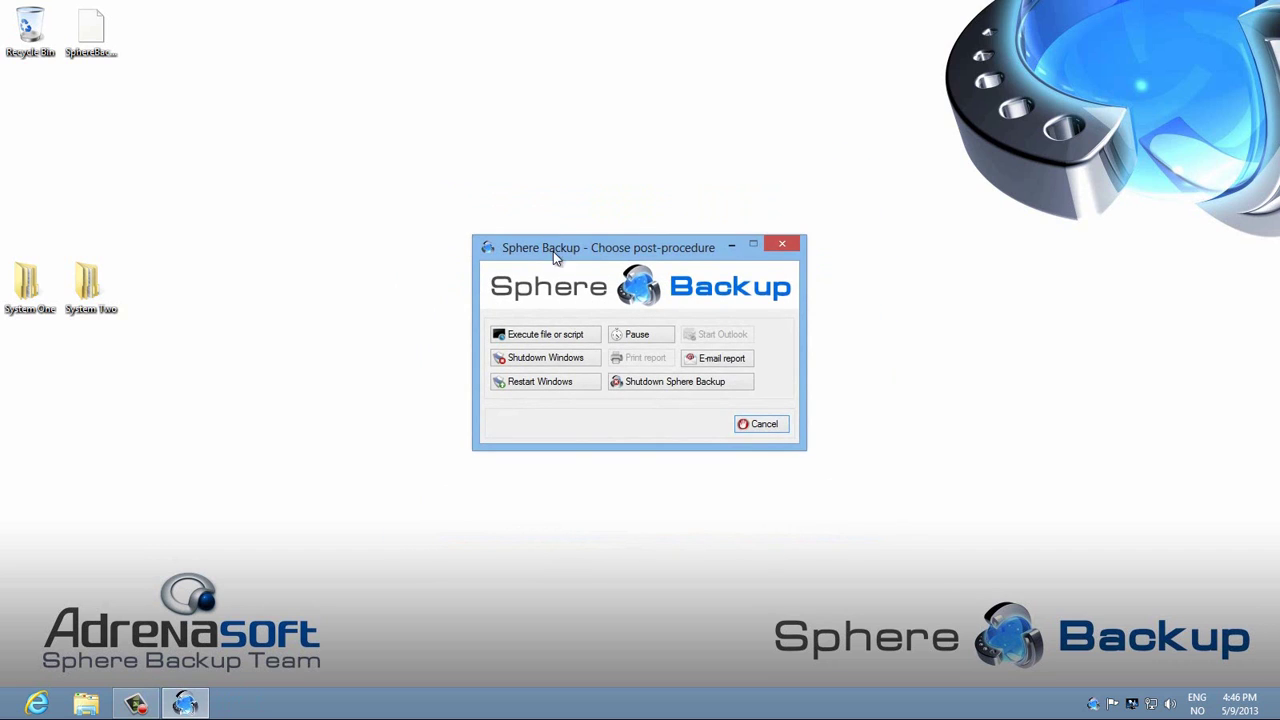
left_click(725, 360)
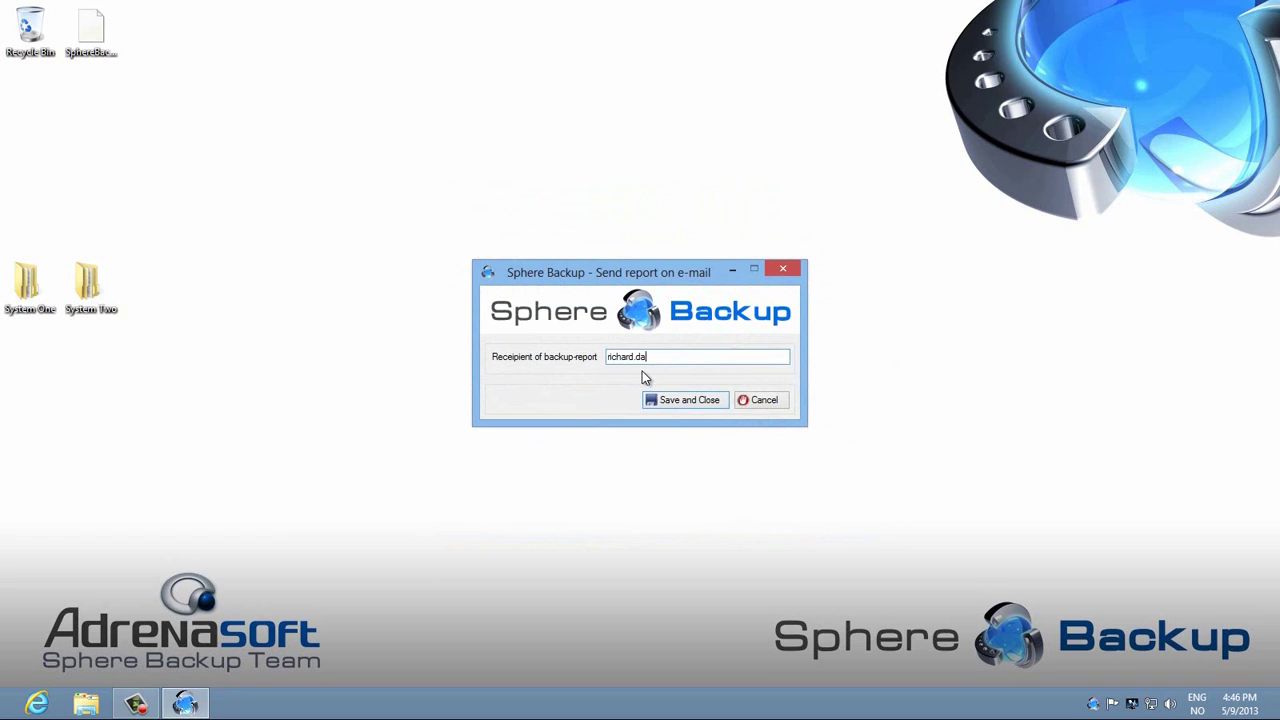
left_click(685, 402)
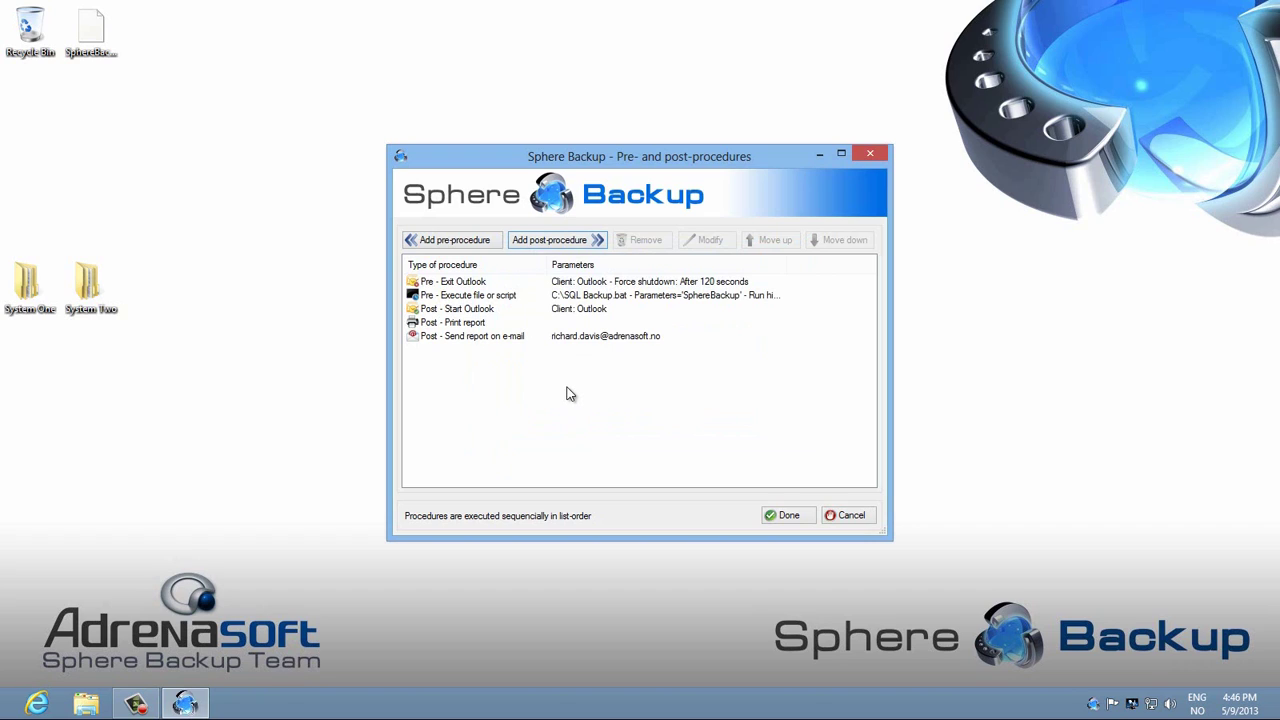
left_click(457, 338)
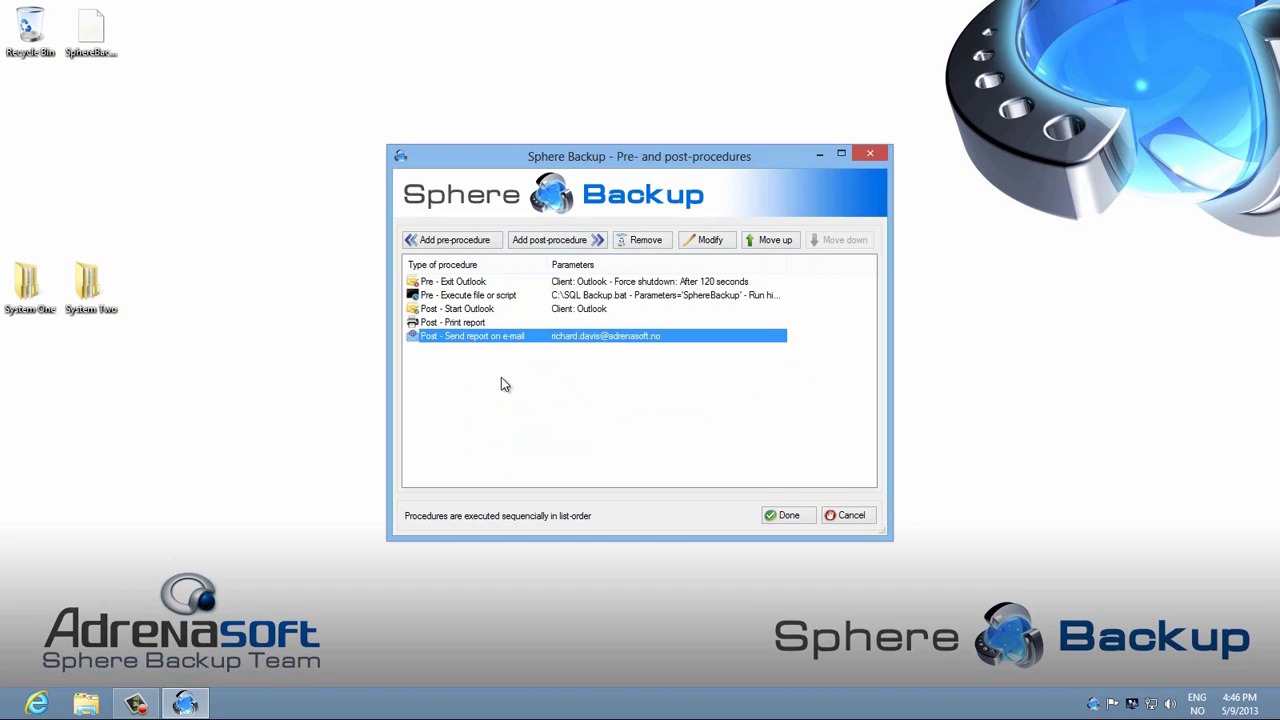
left_click(777, 241)
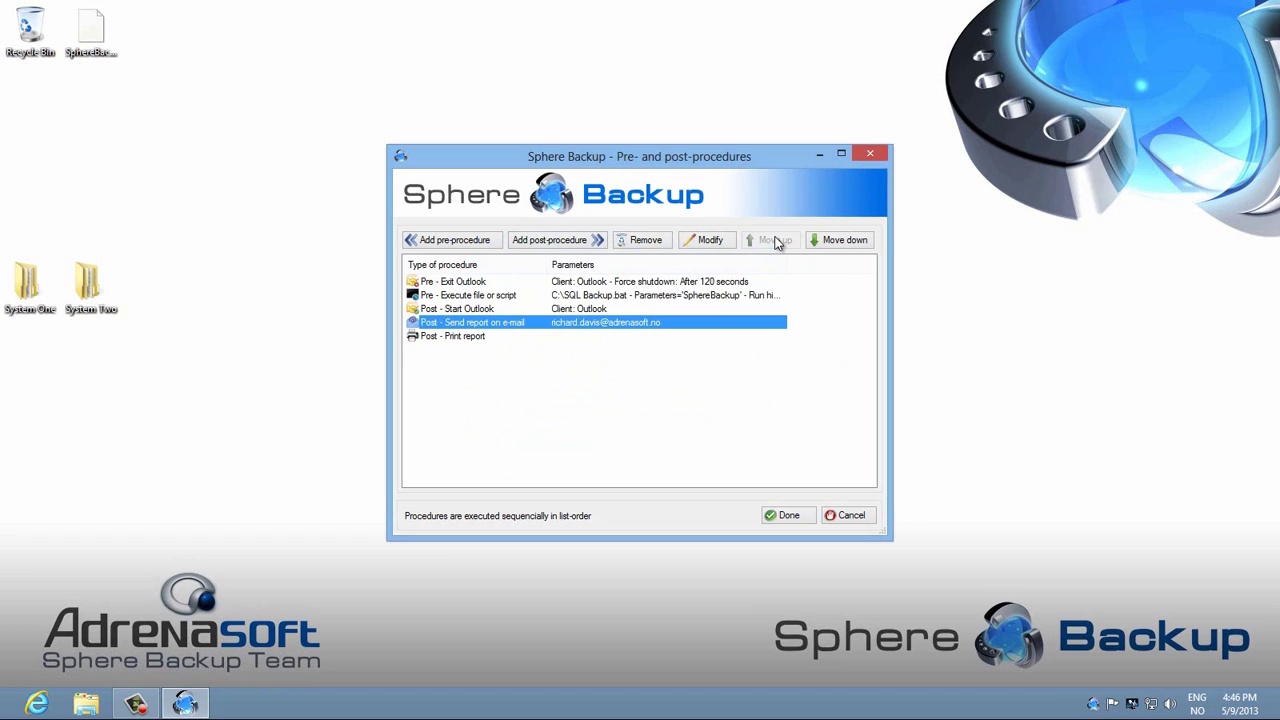
left_click(529, 373)
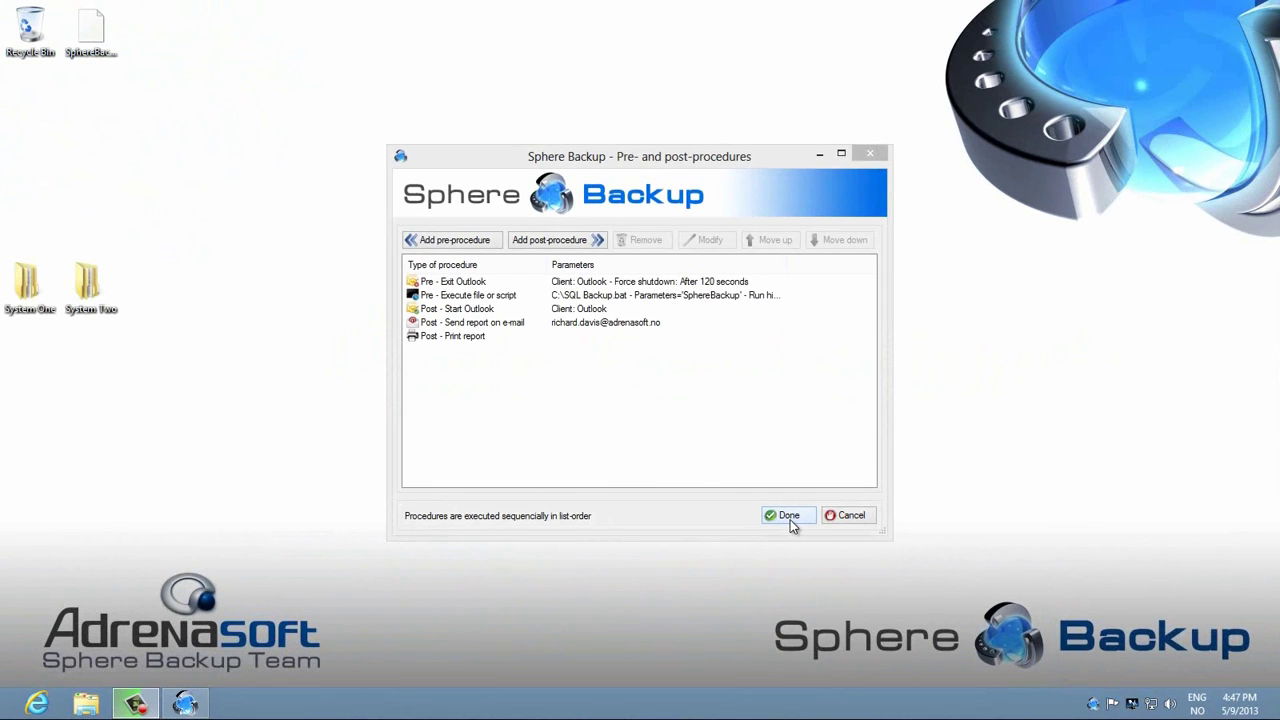
Step: Schedule the job for Monday through Saturday in every month except July
left_click(790, 517)
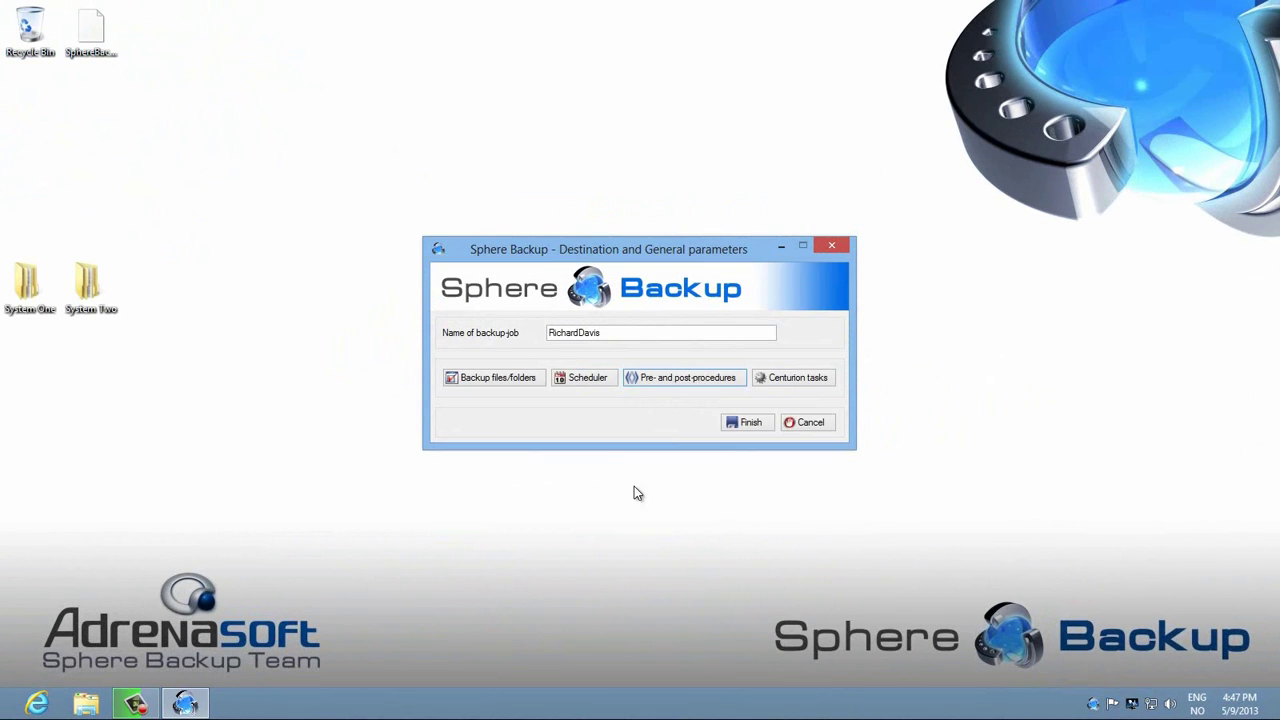
left_click(574, 380)
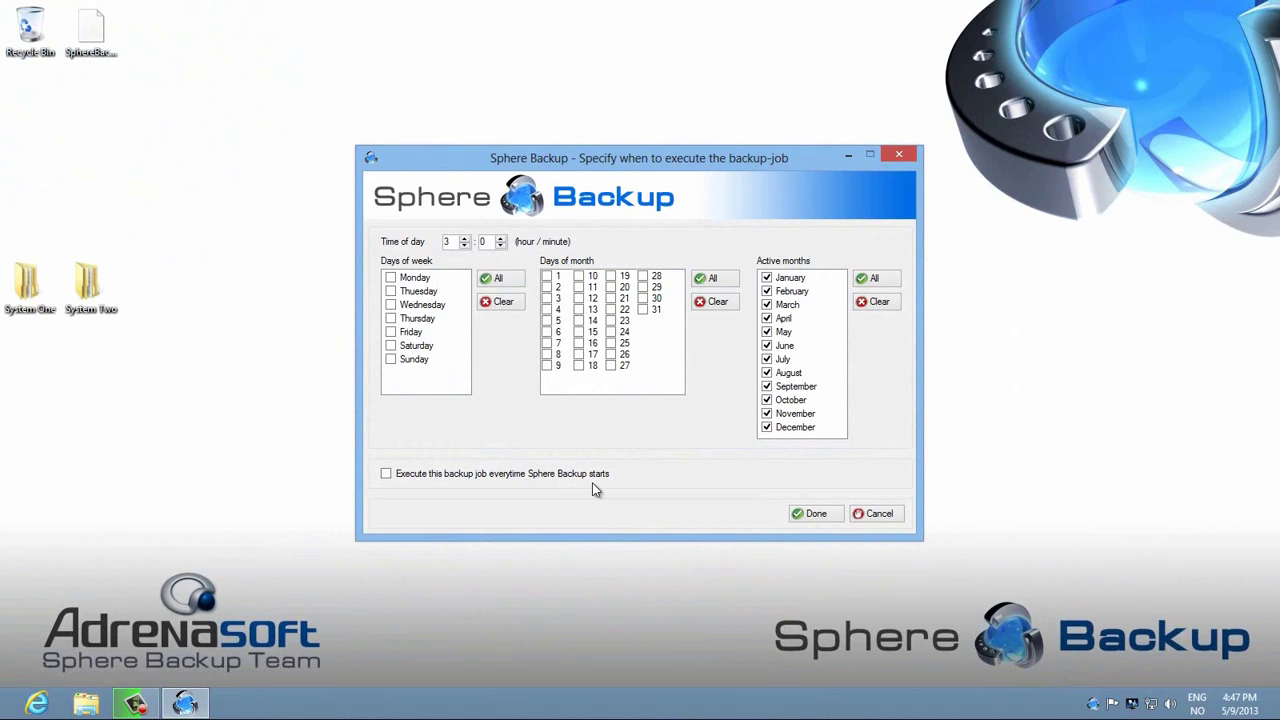
left_click(494, 280)
left_click(391, 359)
left_click(768, 359)
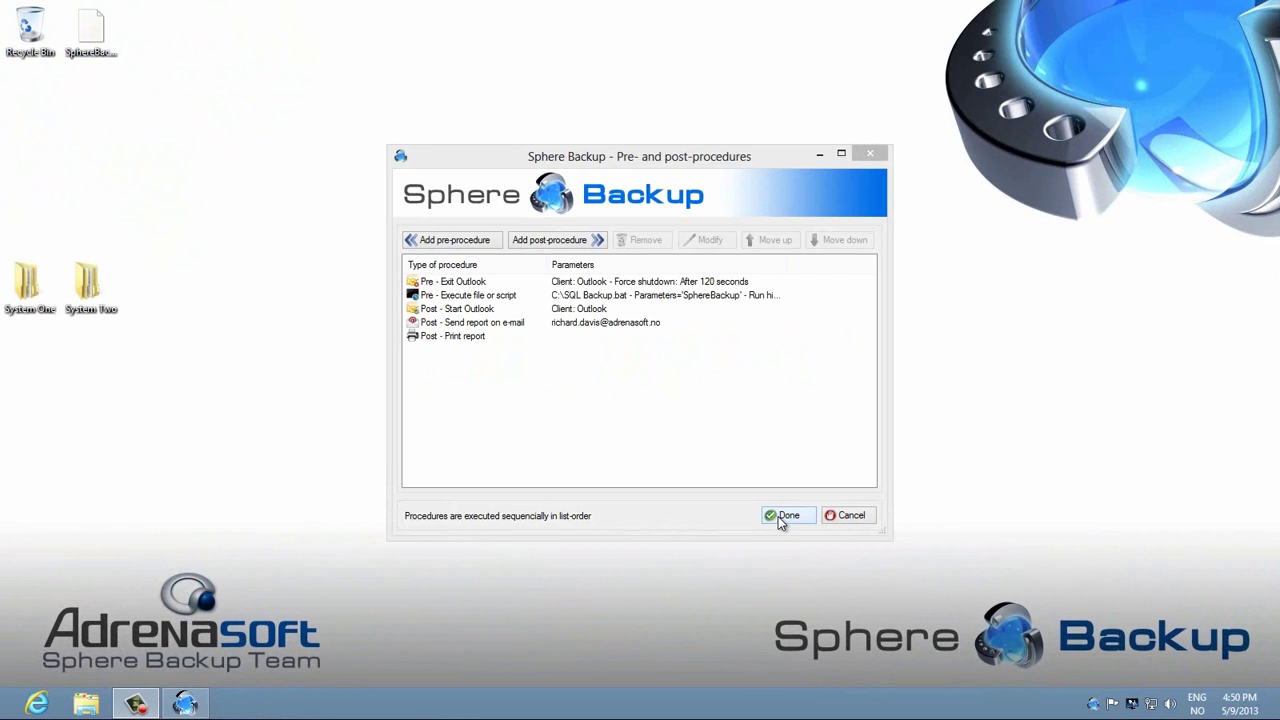
Step: Close the scheduler with Done and go to the Backup files/folders list
left_click(781, 516)
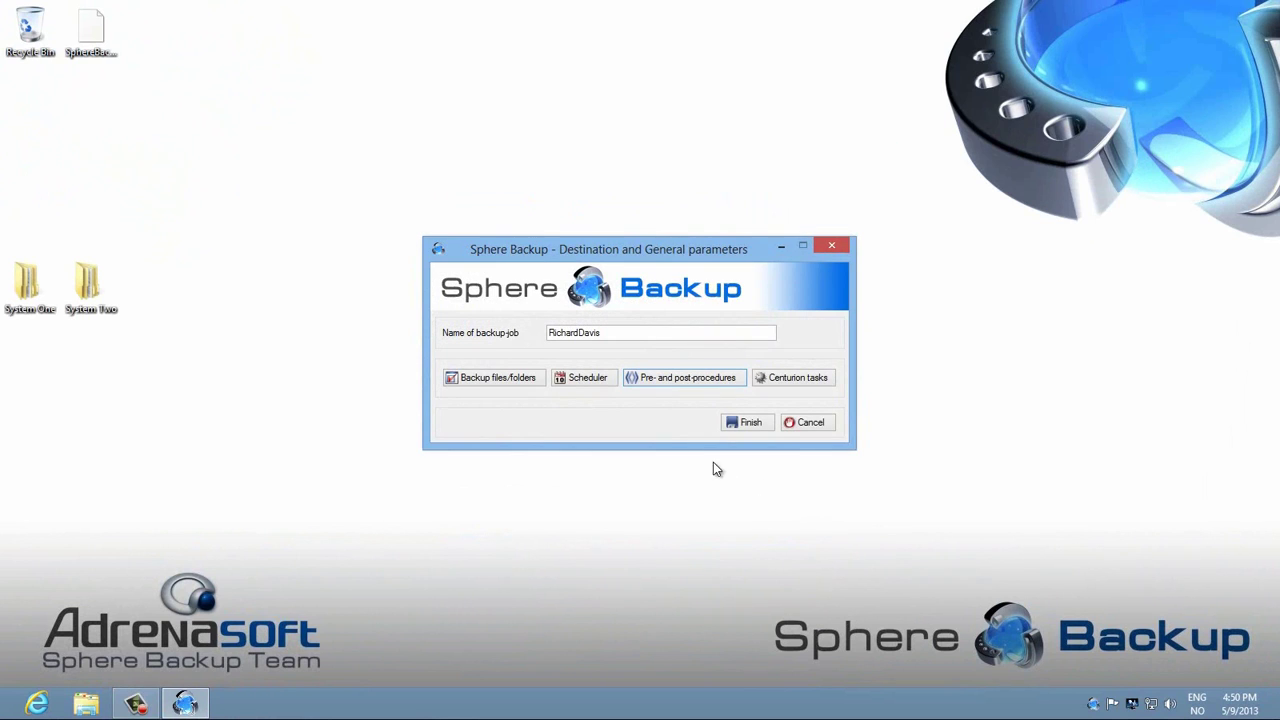
left_click(505, 378)
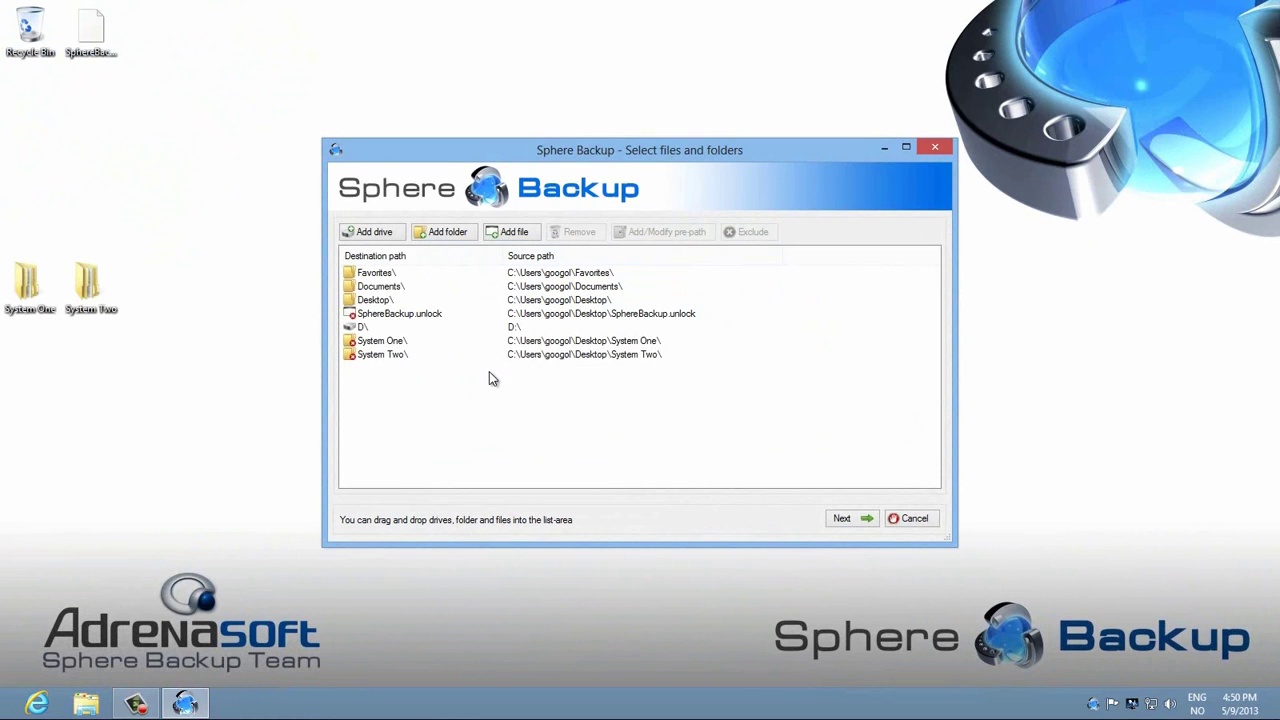
Step: Drag System One's Data folder from Explorer into the backup source list
double_click(30, 283)
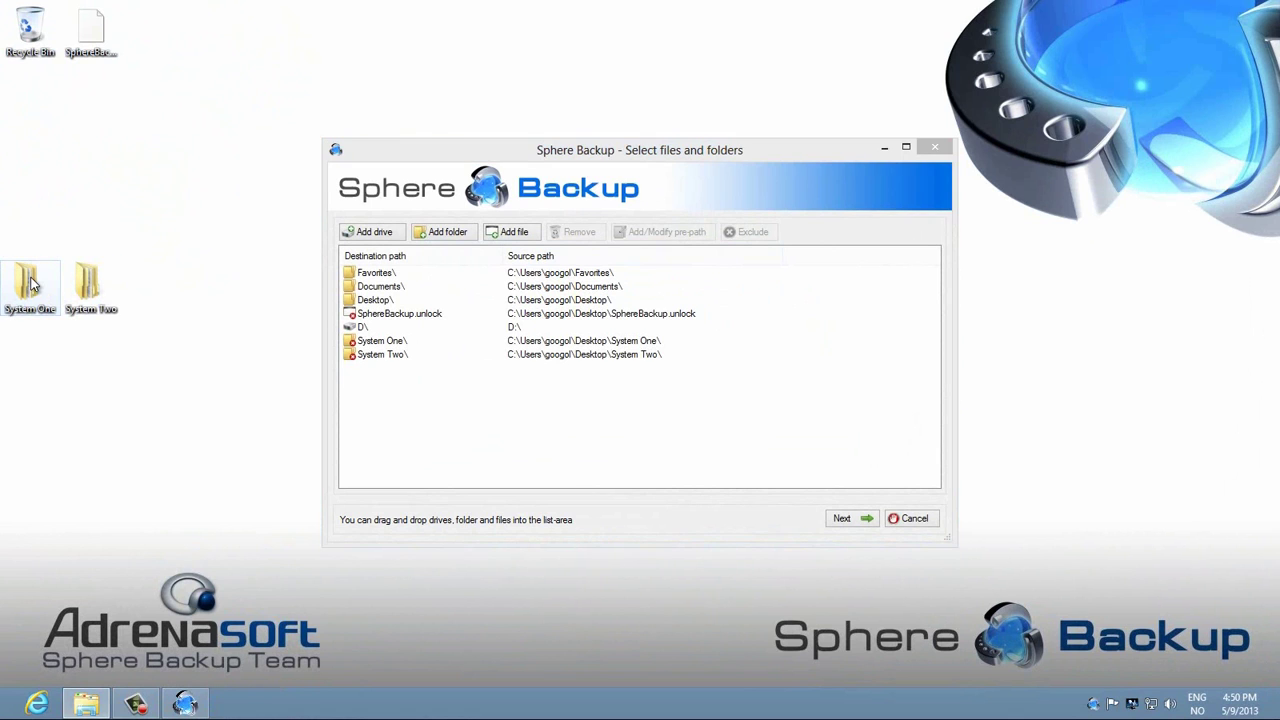
left_click_drag(512, 133, 1211, 193)
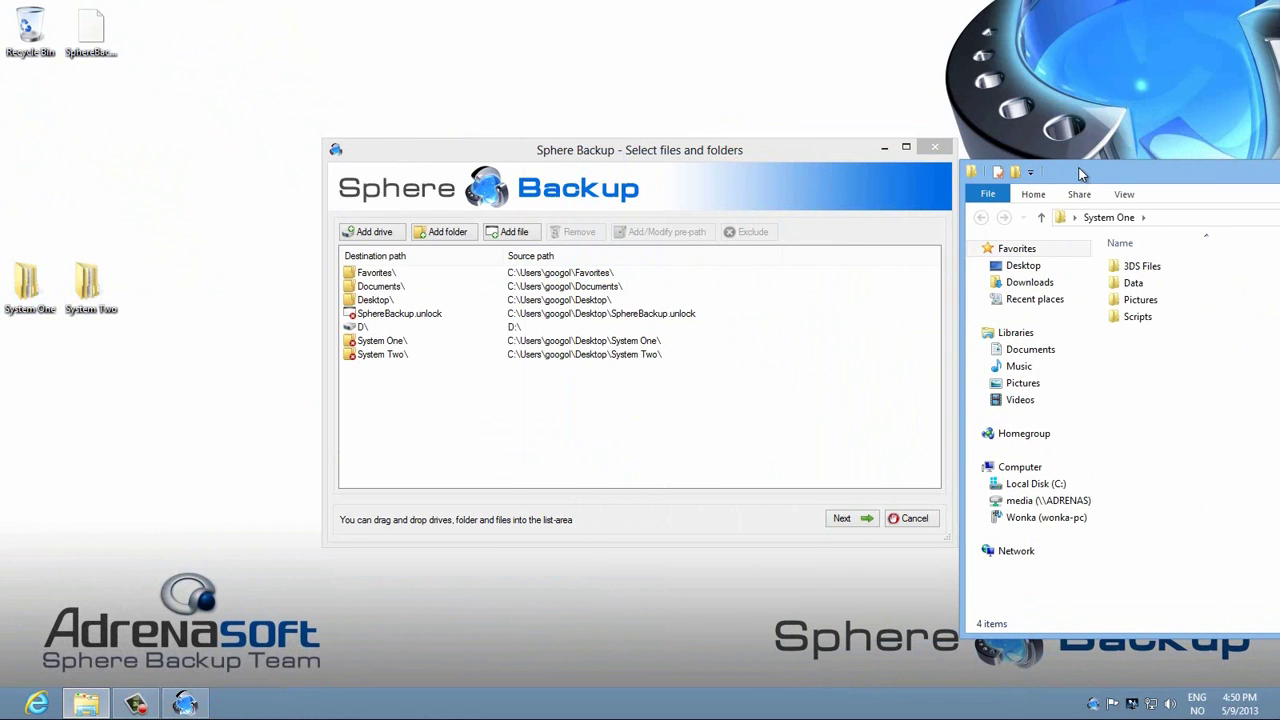
left_click(1160, 285)
left_click_drag(1176, 289, 487, 413)
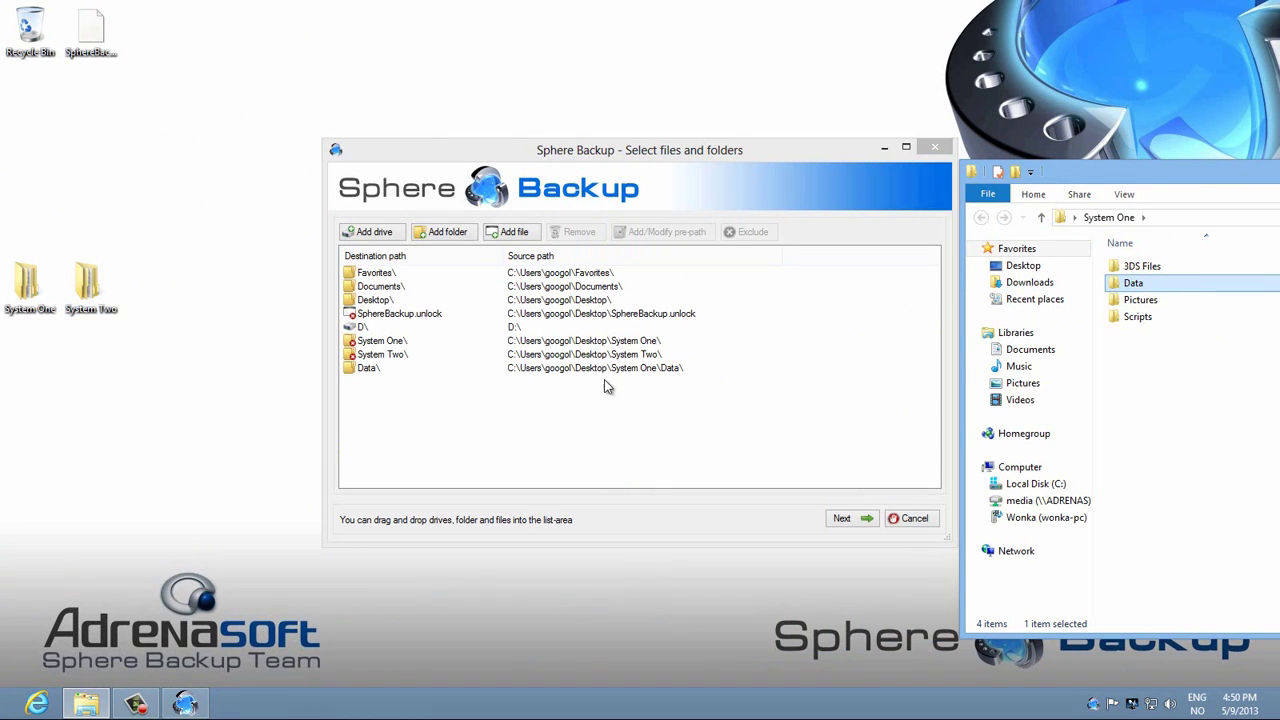
left_click_drag(1150, 180, 518, 138)
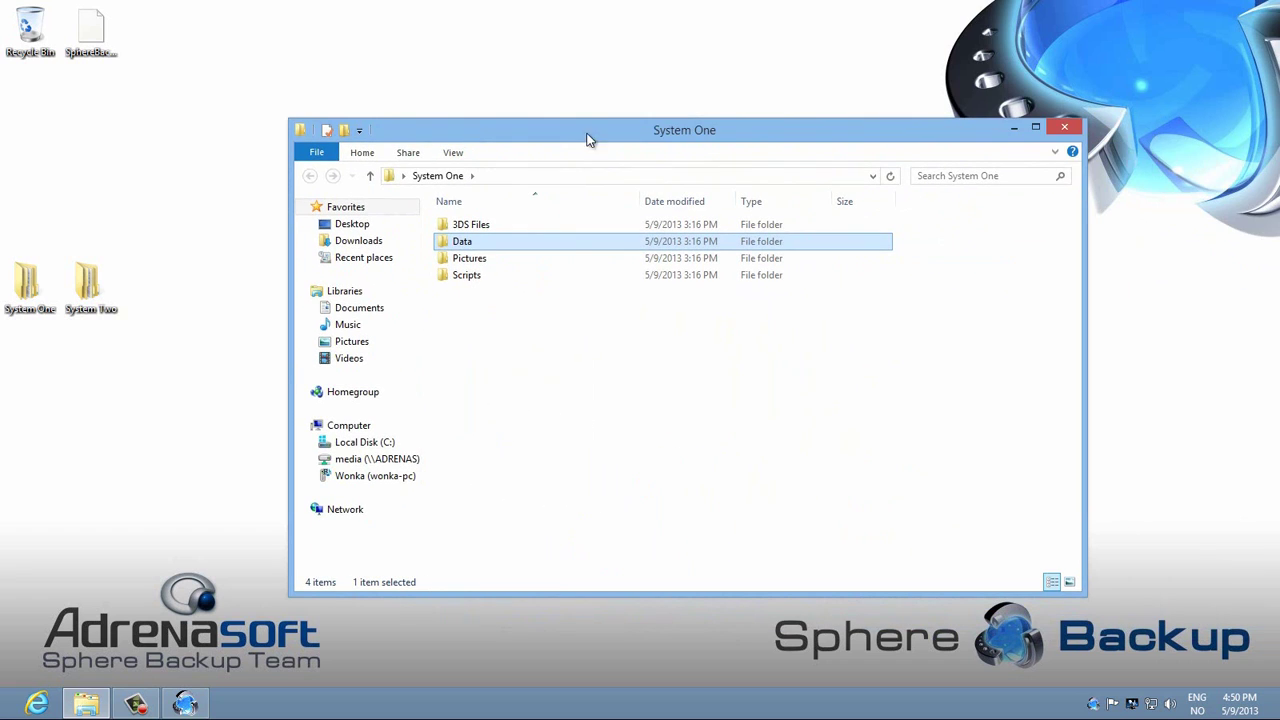
left_click(1066, 129)
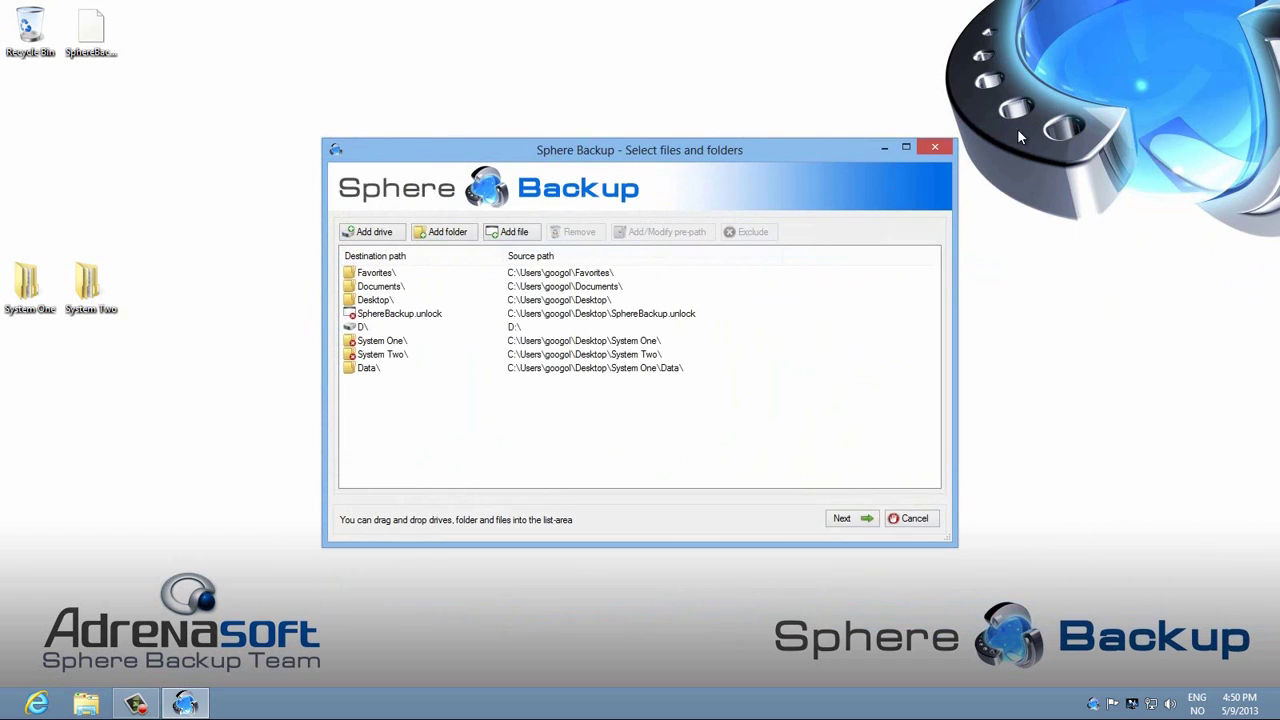
Step: Try adding System Two's Data folder and dismiss the duplicate-destination error
double_click(83, 290)
left_click_drag(466, 134, 1192, 133)
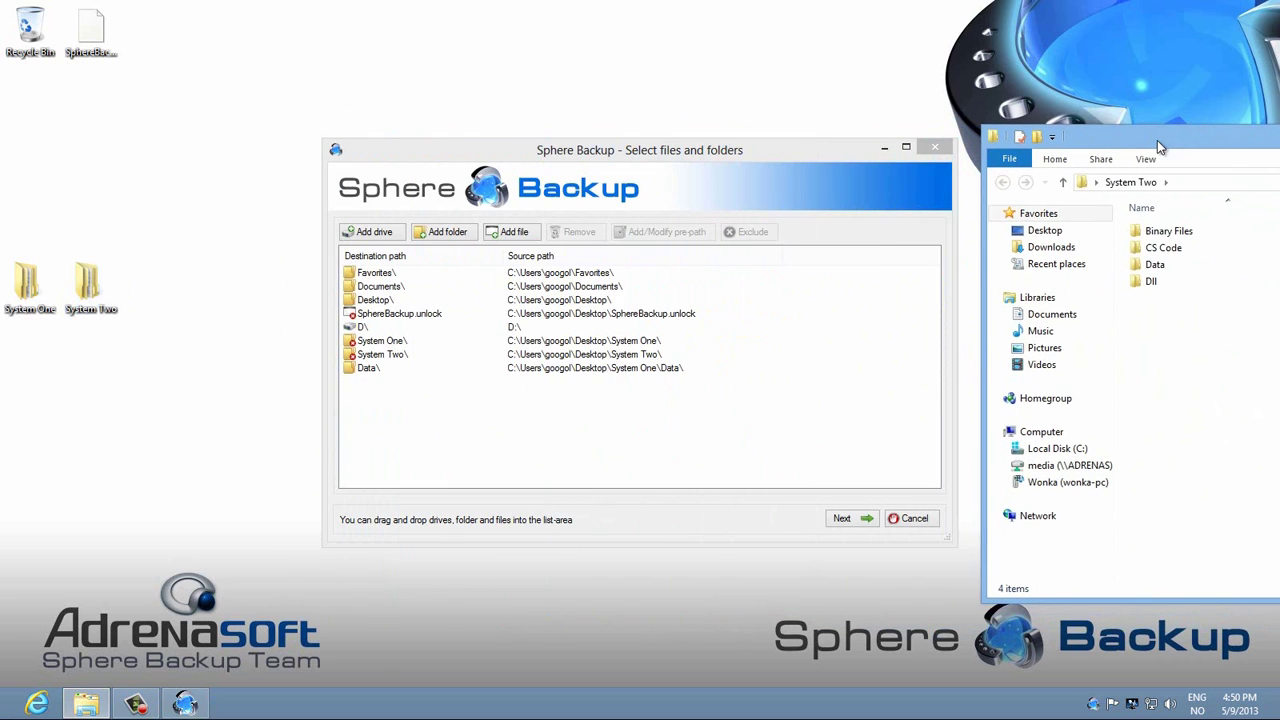
left_click(1173, 265)
left_click_drag(1198, 263, 409, 434)
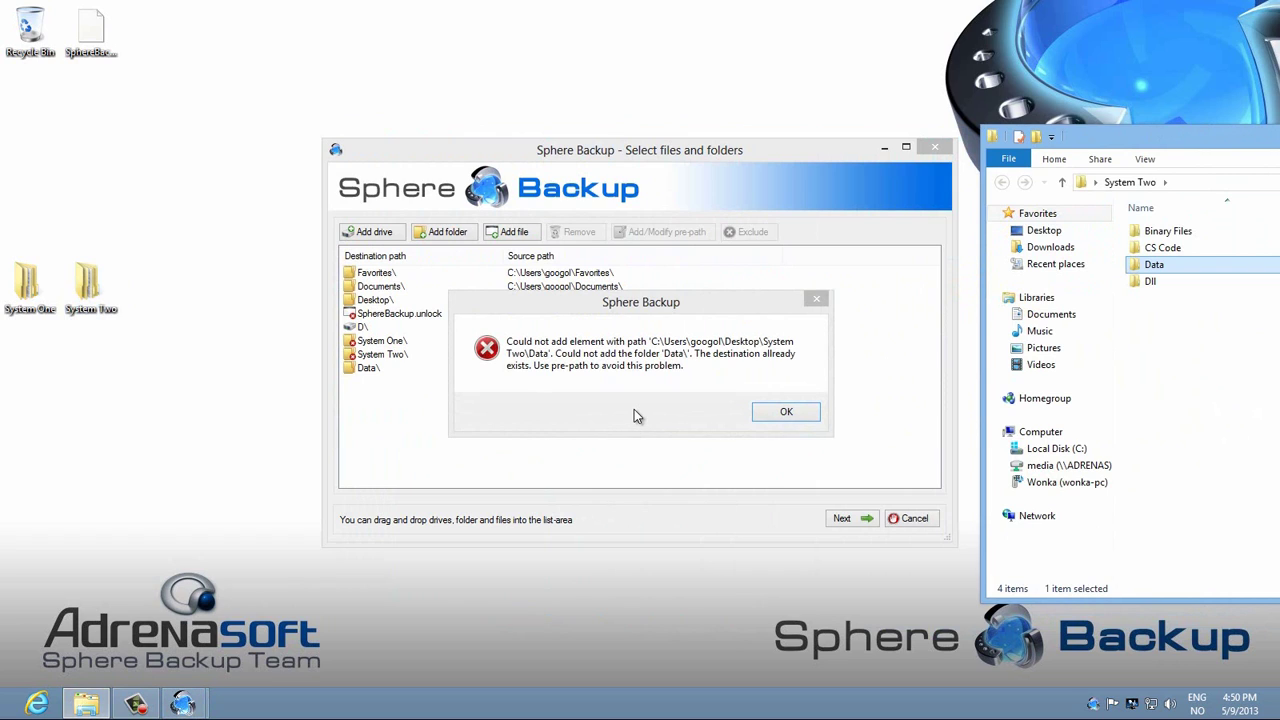
left_click(798, 416)
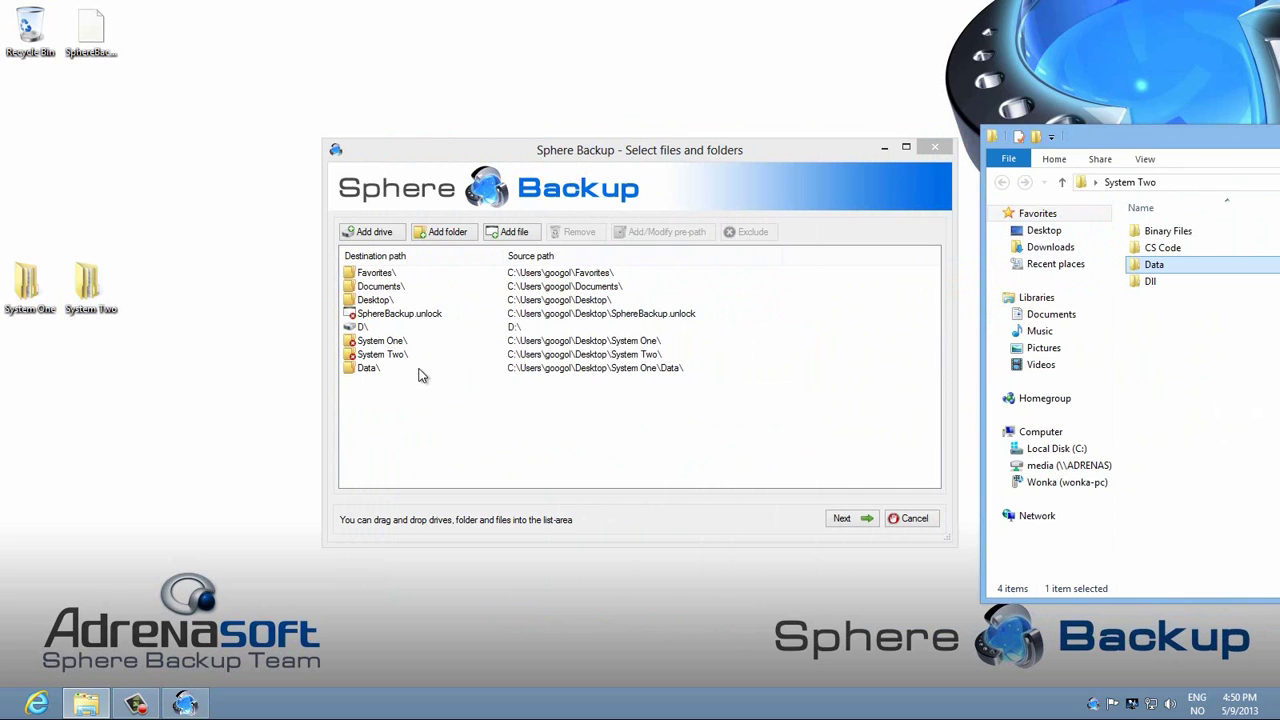
Step: Give the existing Data entry the pre-path 'System One'
left_click(421, 370)
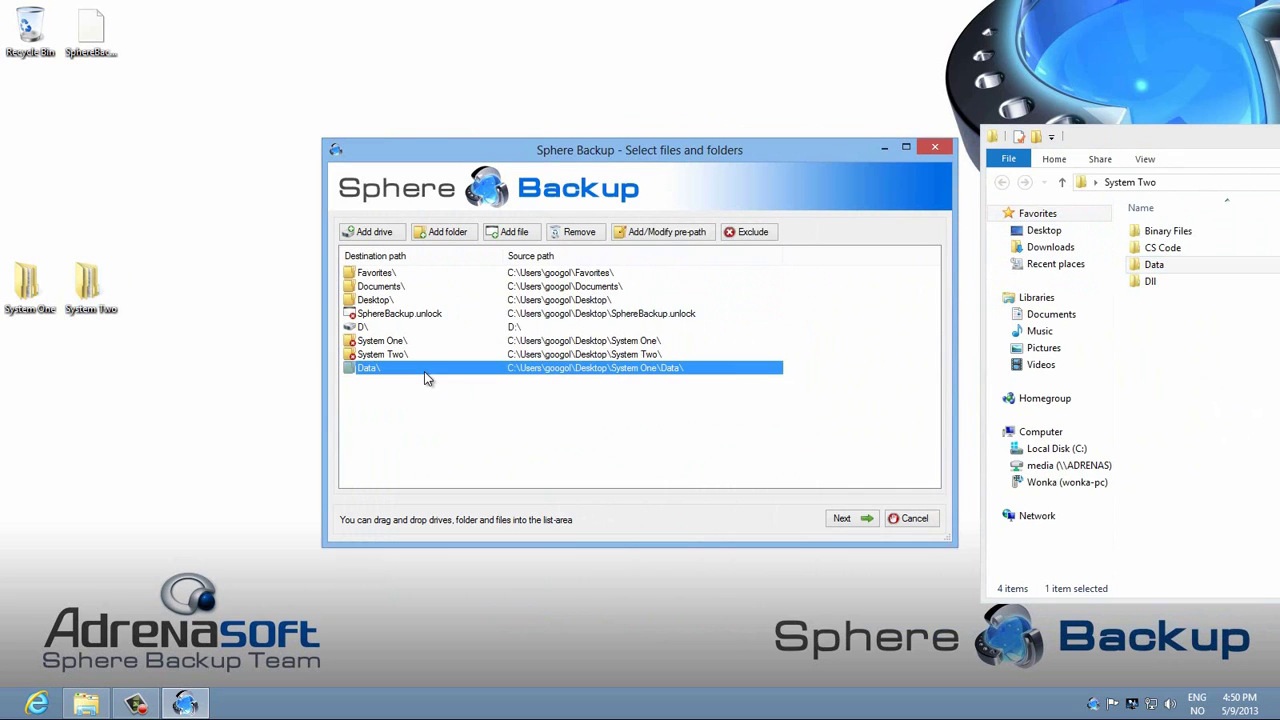
left_click(648, 232)
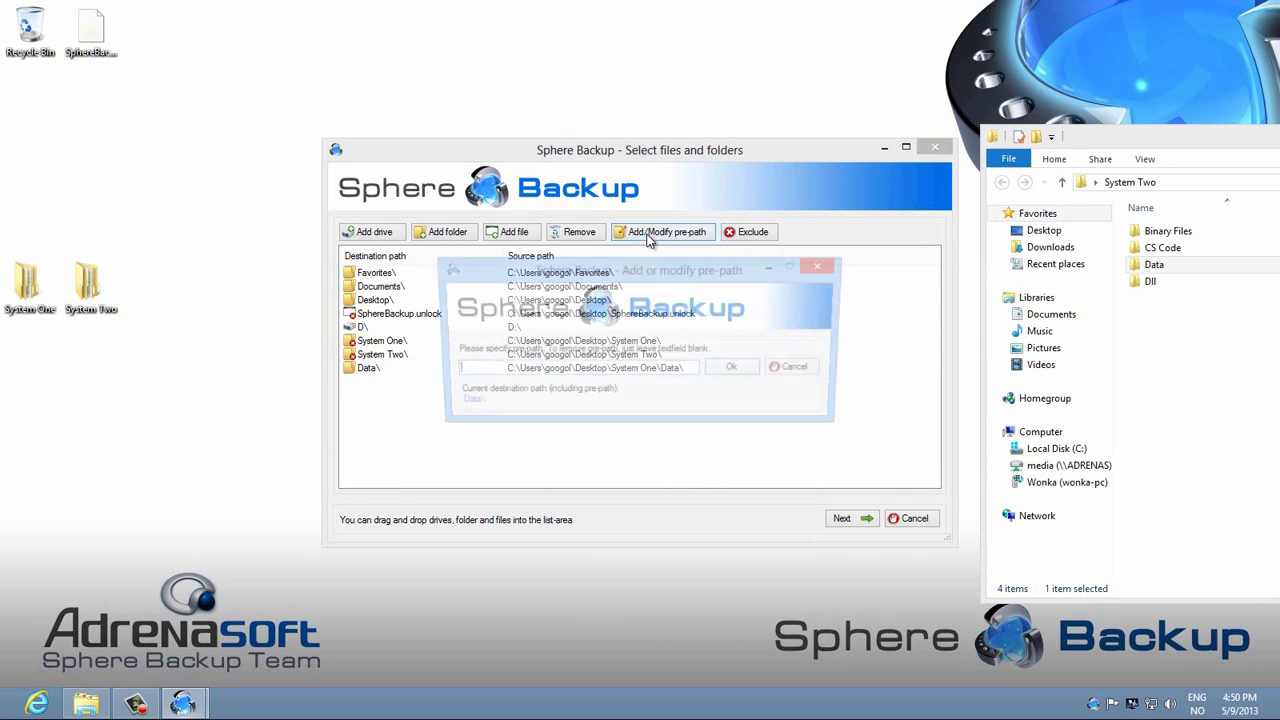
type("Systen On")
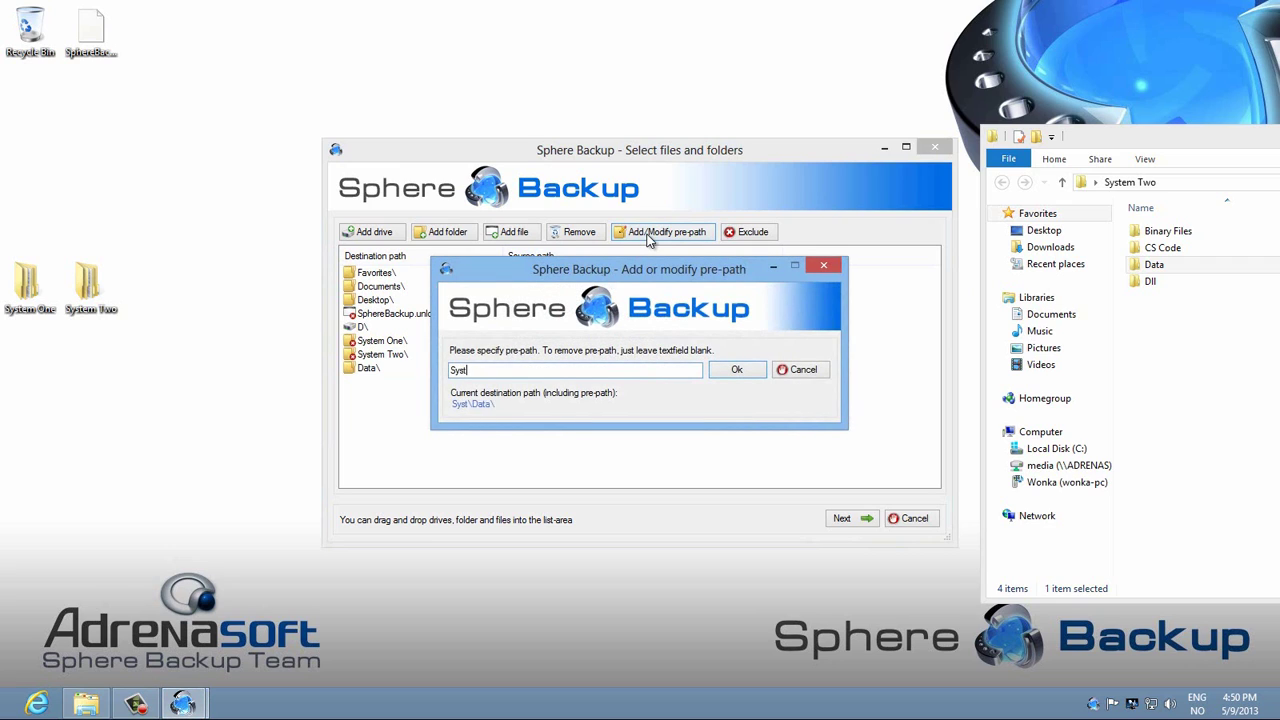
key("BackSpace")
key("BackSpace")
key("BackSpace")
key("BackSpace")
type("m One")
key("Return")
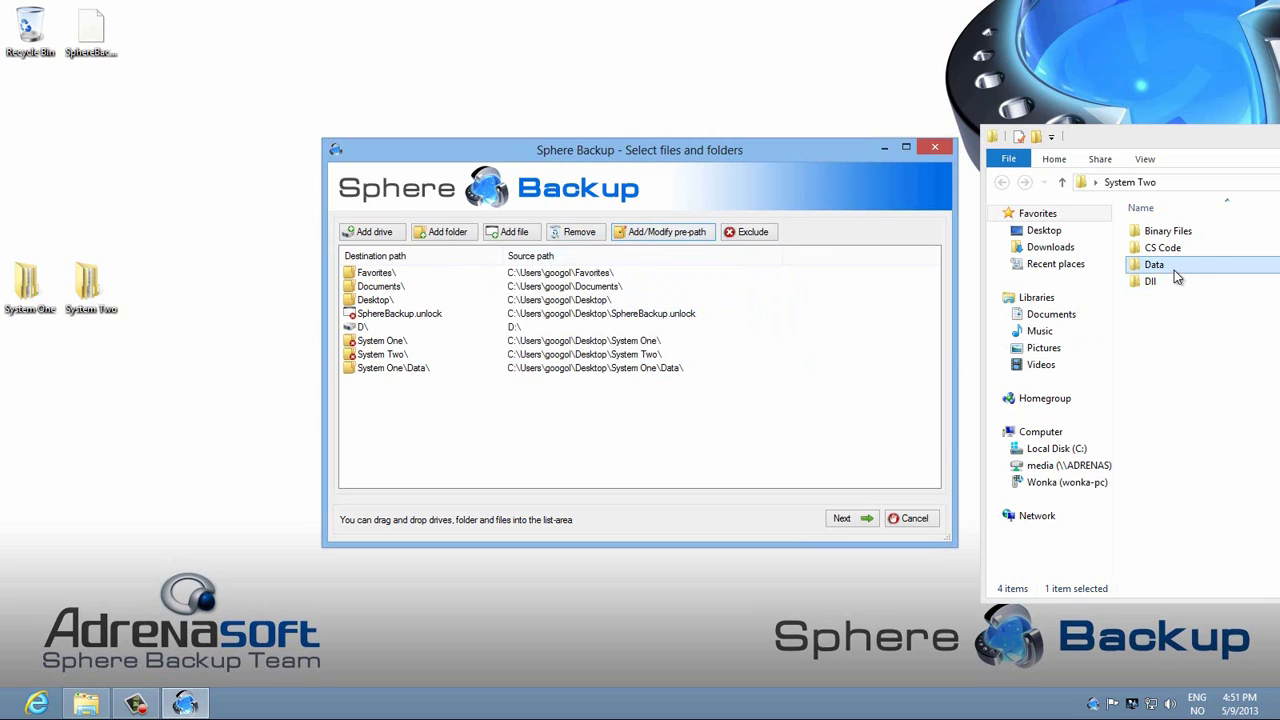
Step: Add System Two's Data folder as a source with the pre-path 'System Two'
left_click_drag(1177, 274, 569, 422)
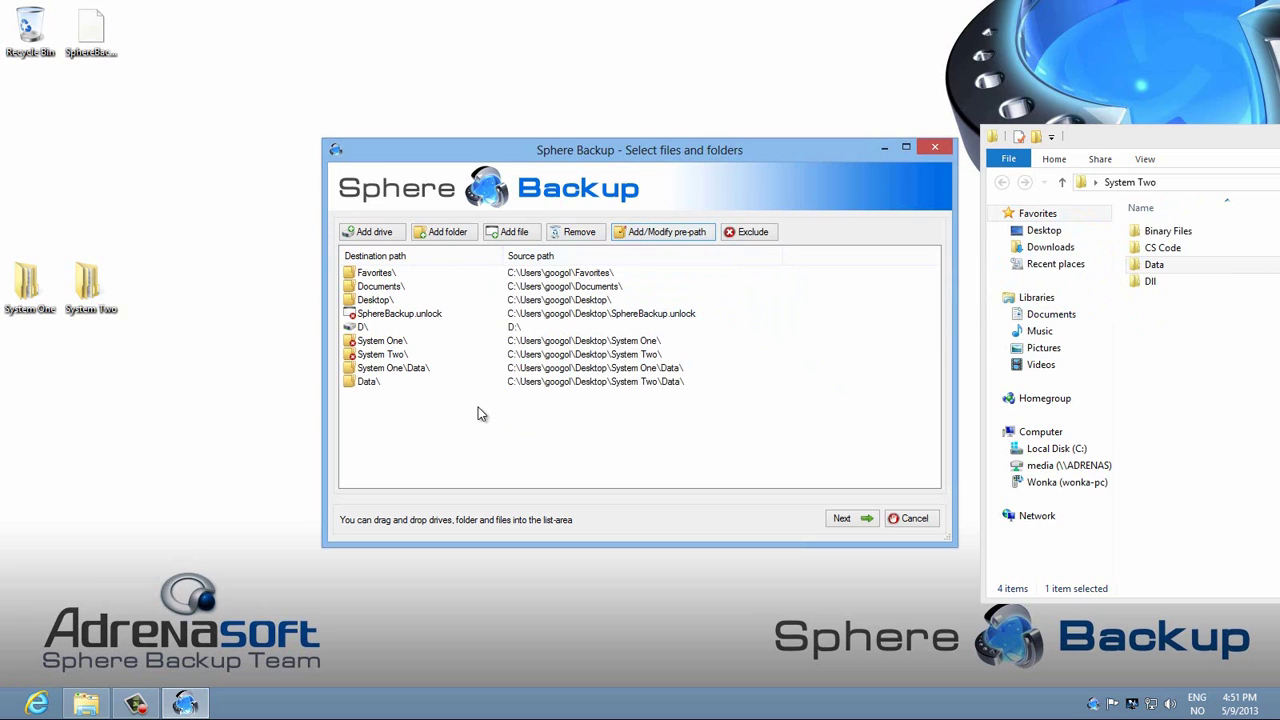
left_click(377, 386)
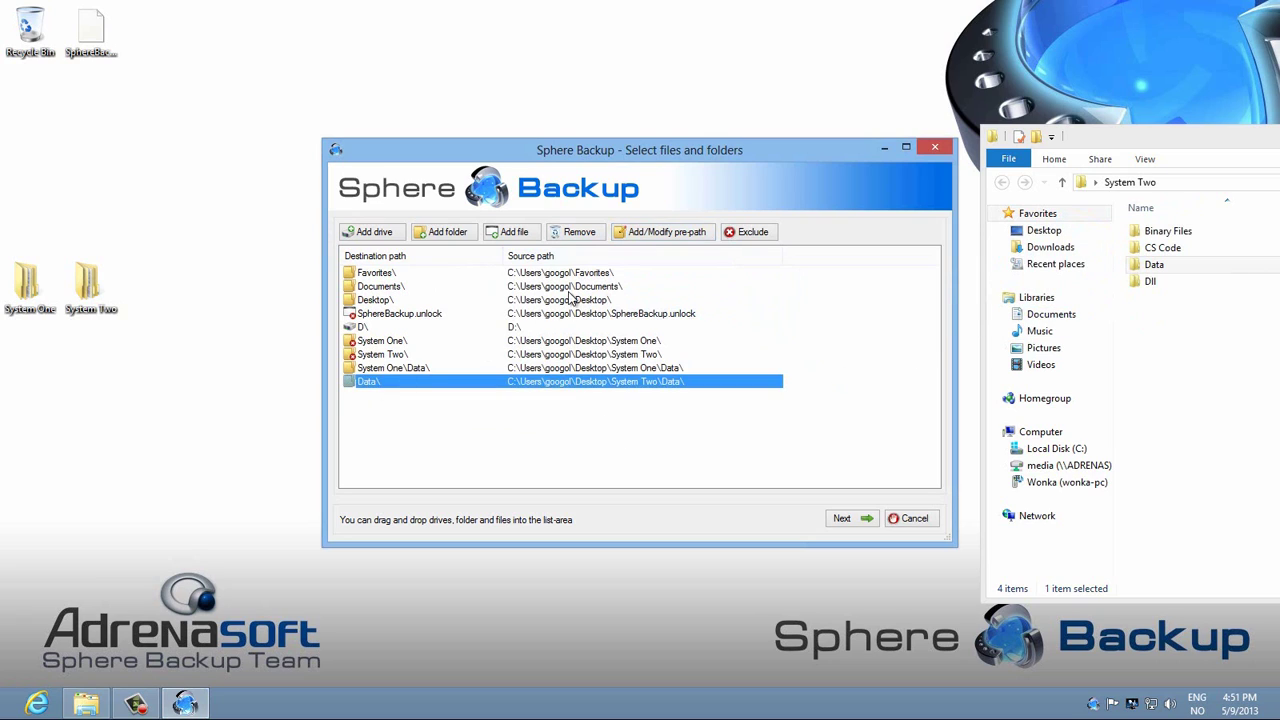
left_click(669, 232)
type("System Two")
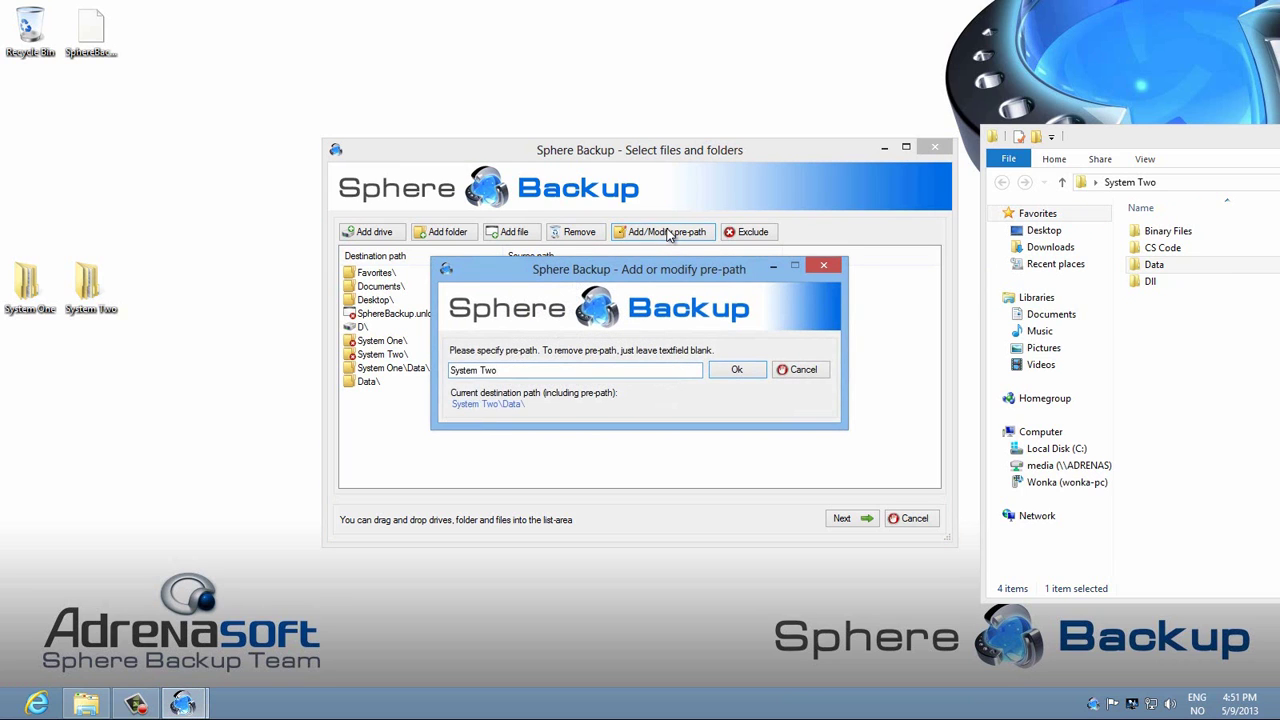
key("Return")
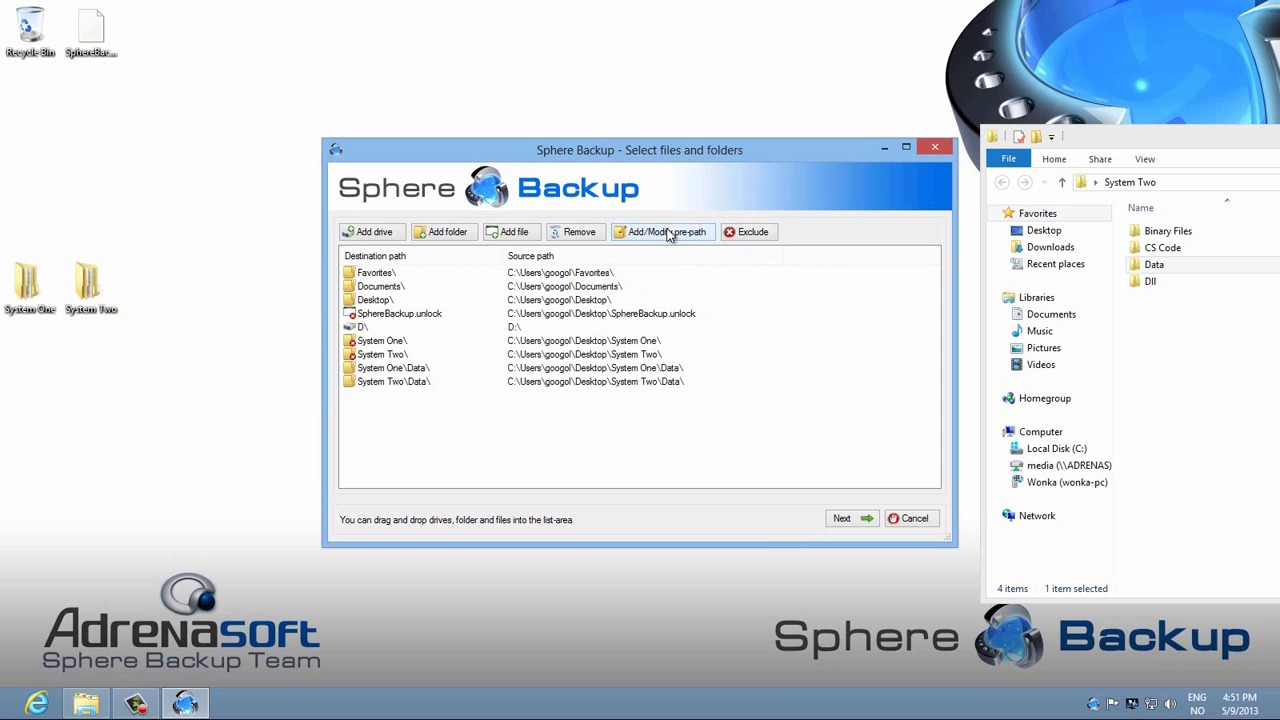
left_click_drag(1146, 137, 569, 120)
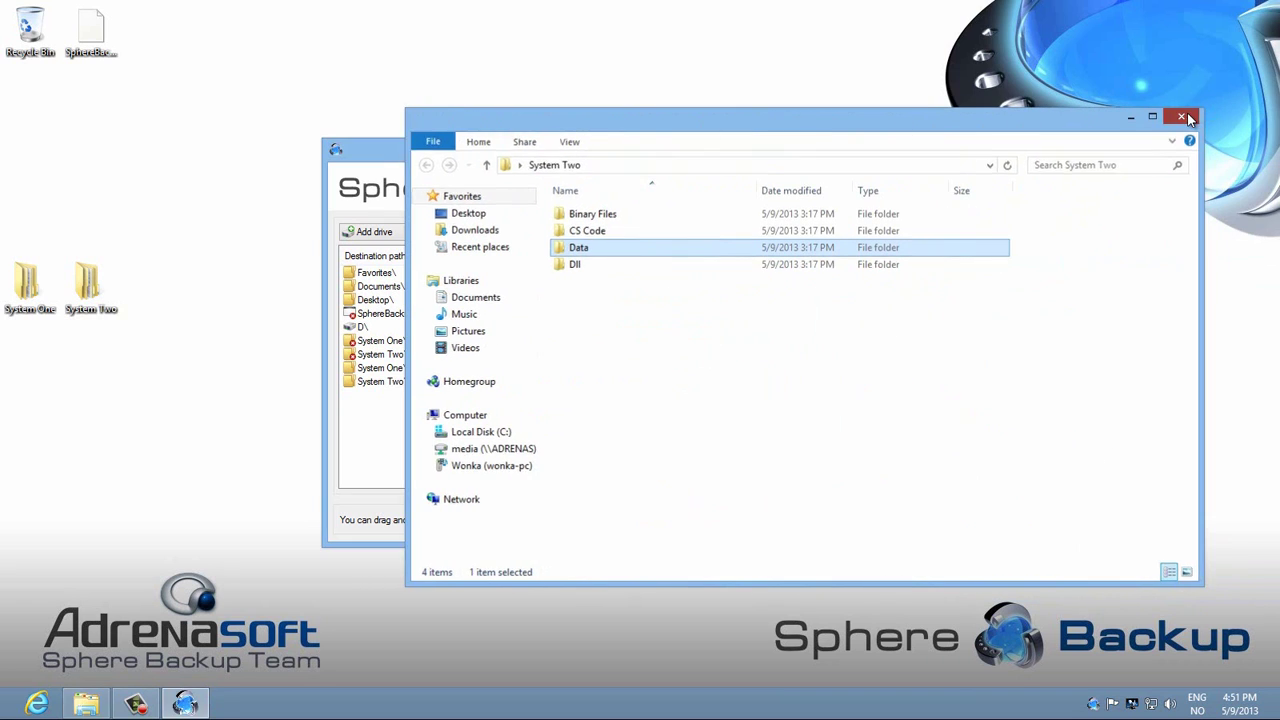
left_click(1182, 117)
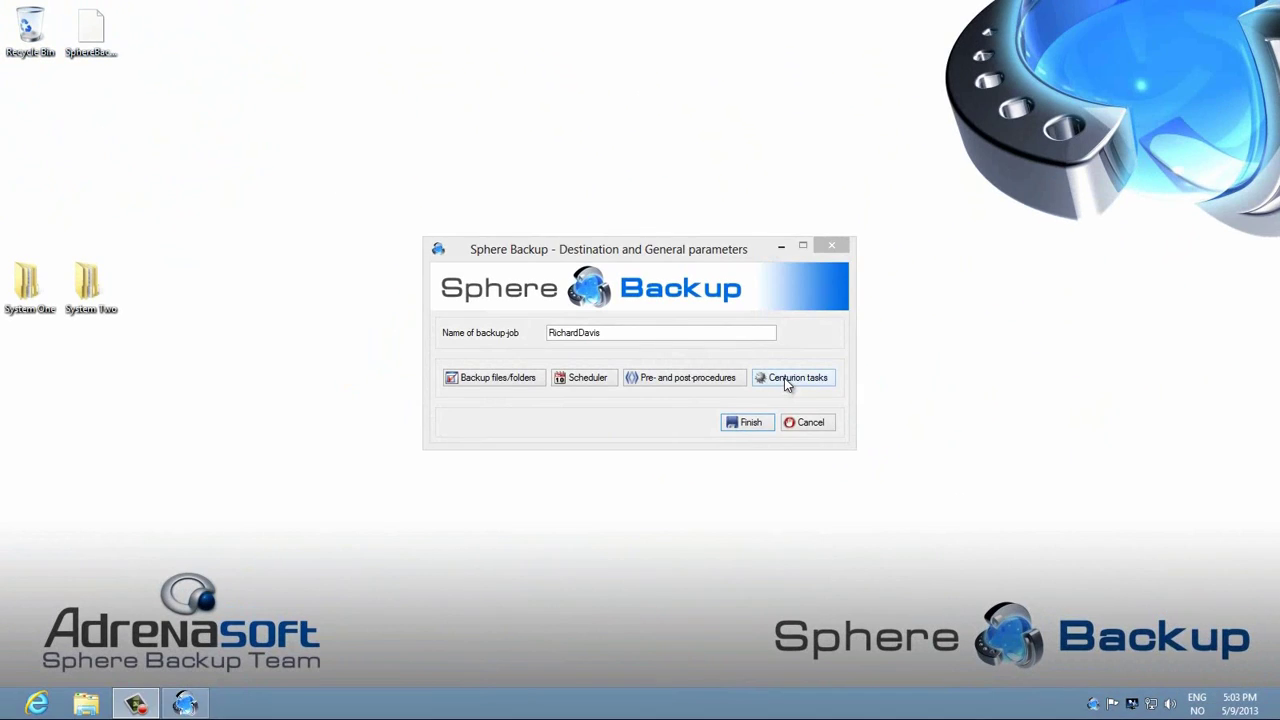
Step: Open Centurion tasks from the Destination and General parameters dialog
left_click(786, 383)
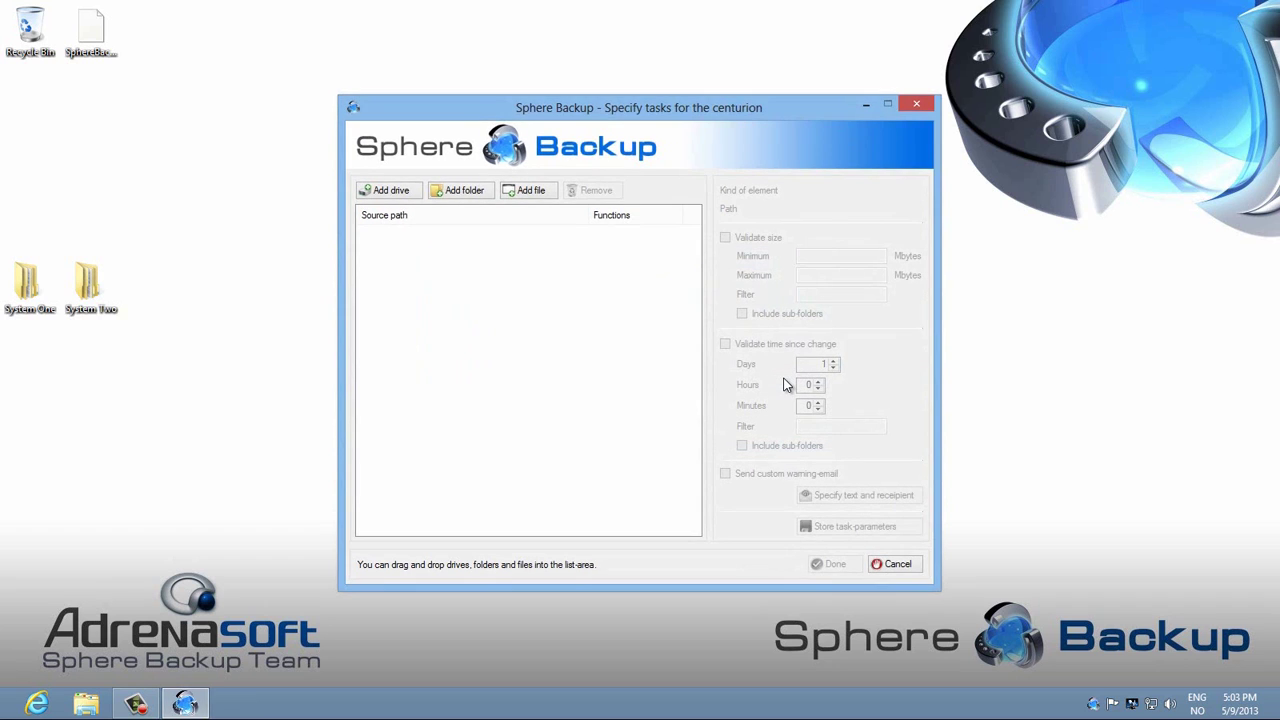
Step: Drag System One's Data folder into the centurion task list
double_click(24, 284)
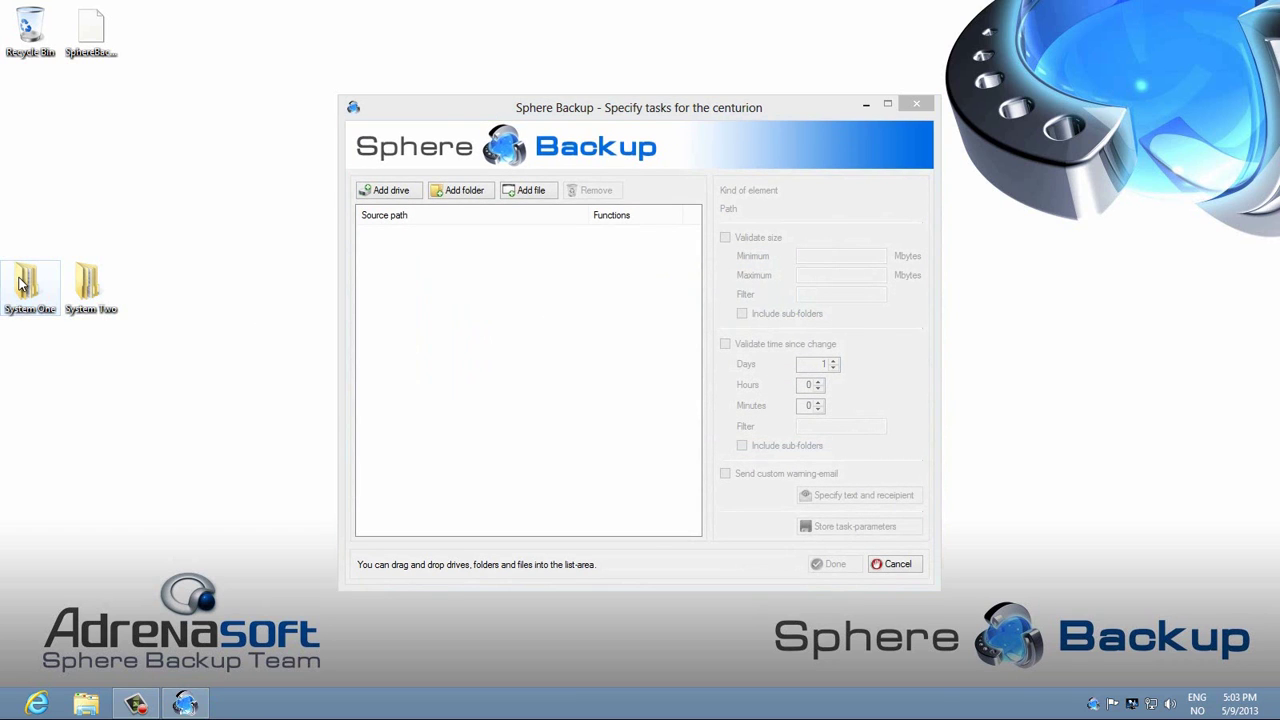
left_click_drag(511, 219, 605, 367)
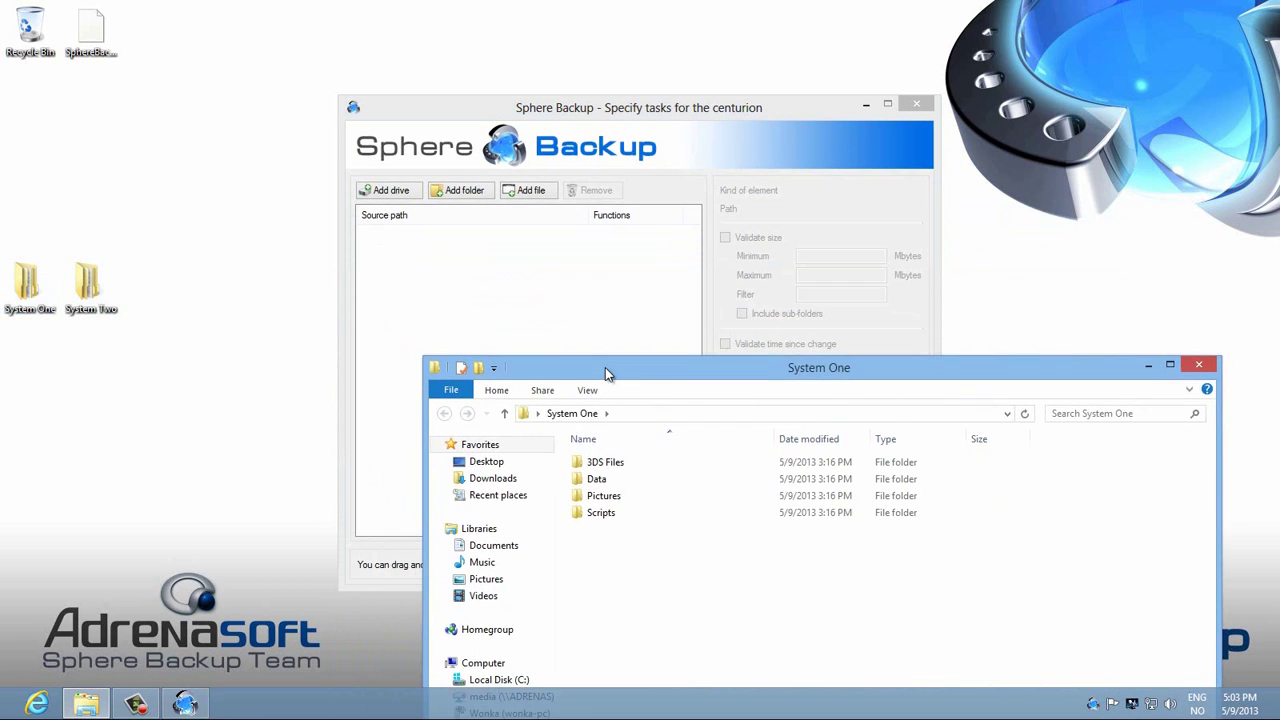
left_click_drag(646, 477, 610, 424)
left_click(655, 483)
left_click_drag(651, 489, 505, 311)
left_click(1198, 364)
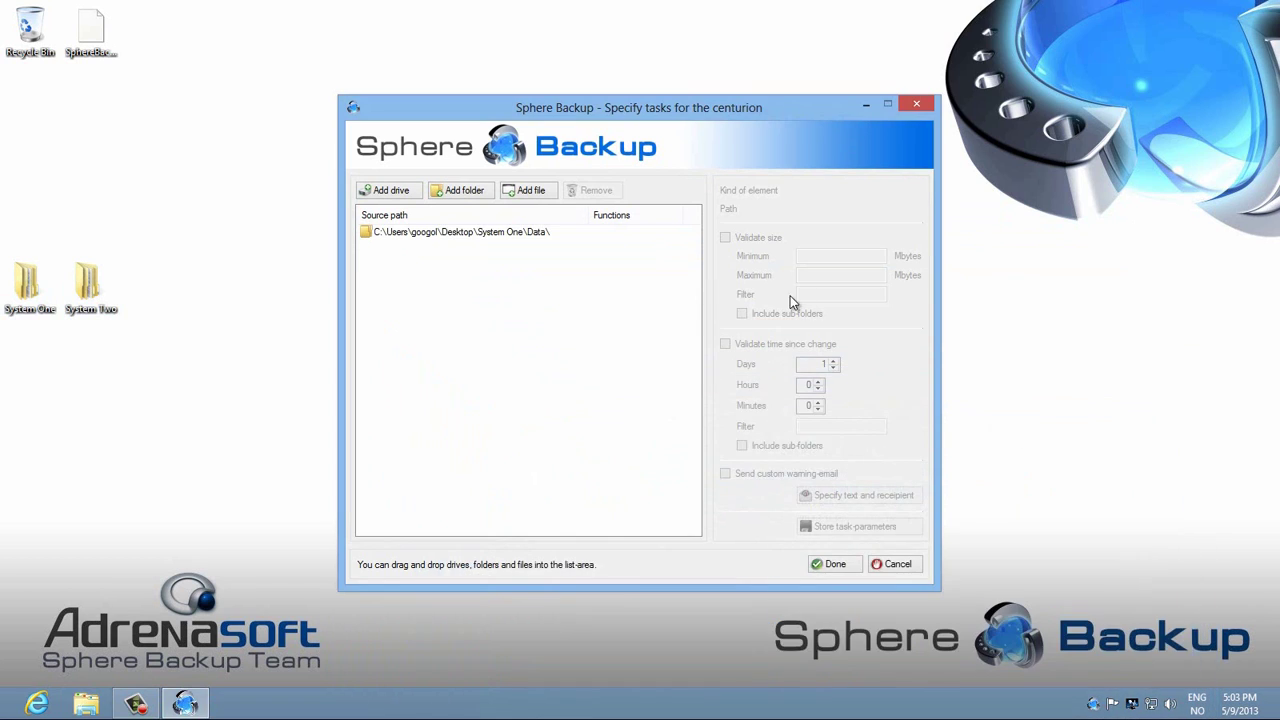
Step: Validate 5 days since change for the Data folder and enable the custom warning e-mail
left_click(464, 233)
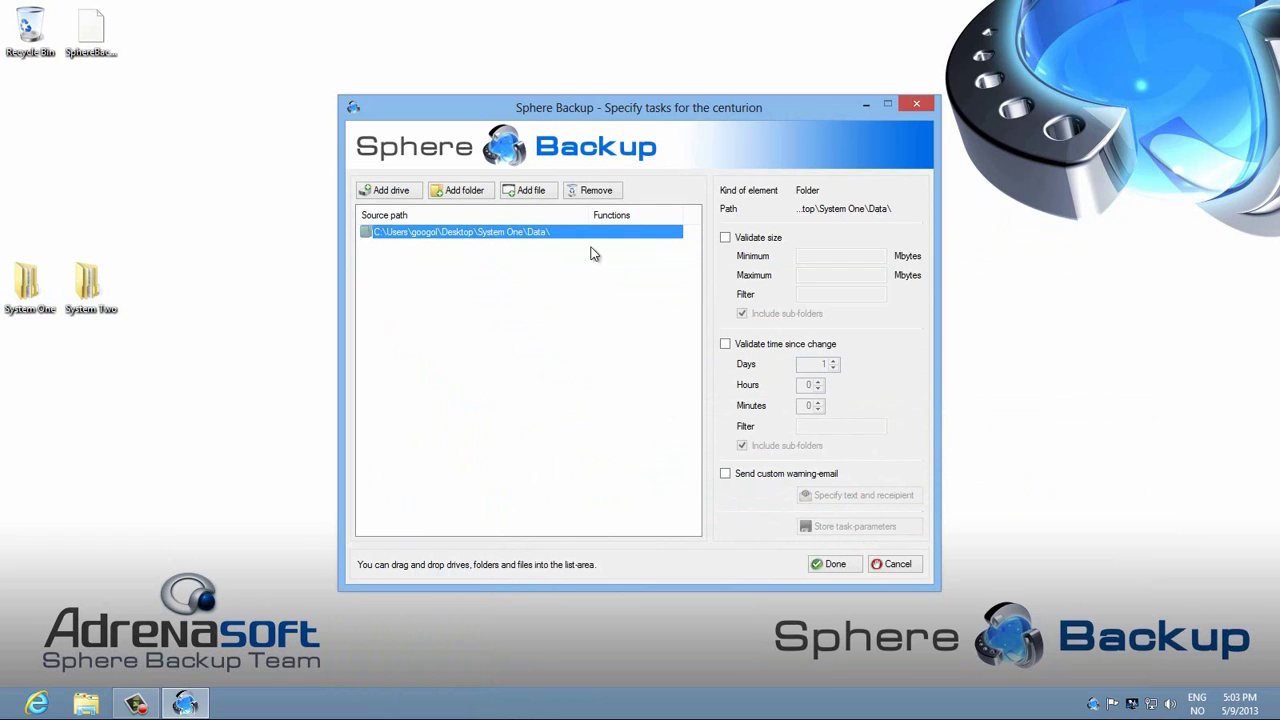
left_click(725, 344)
left_click(832, 362)
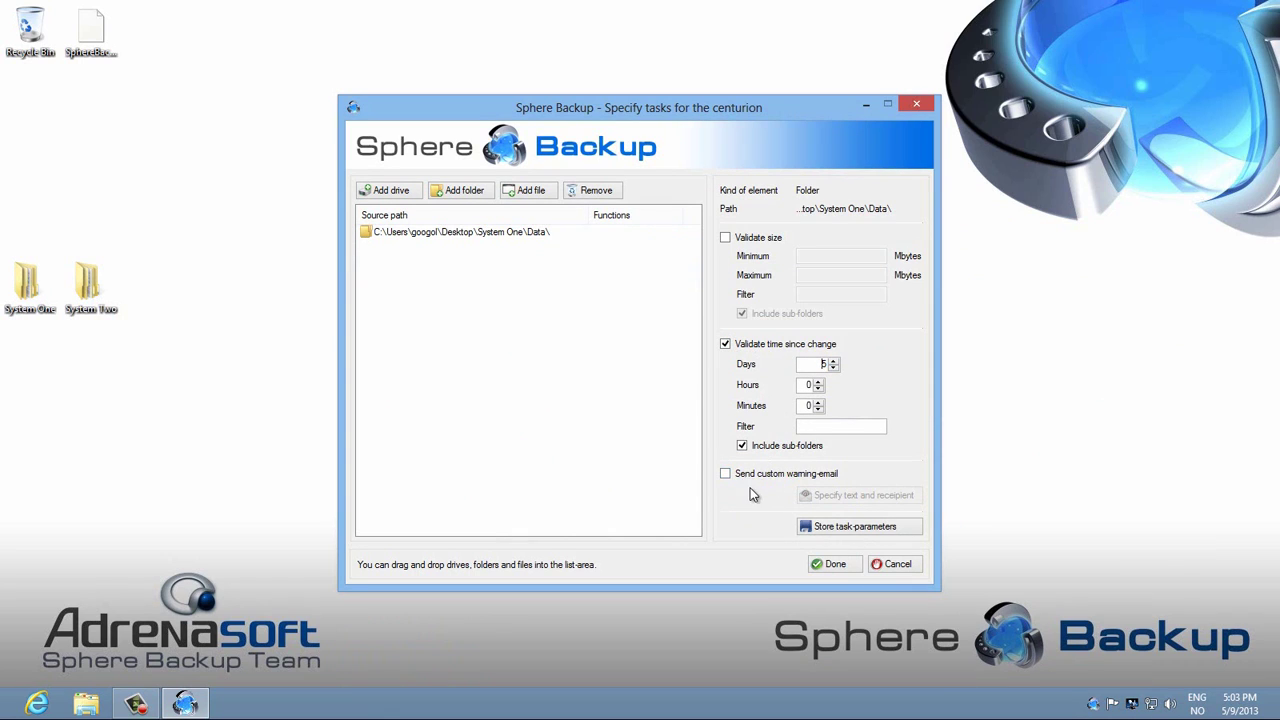
left_click(848, 528)
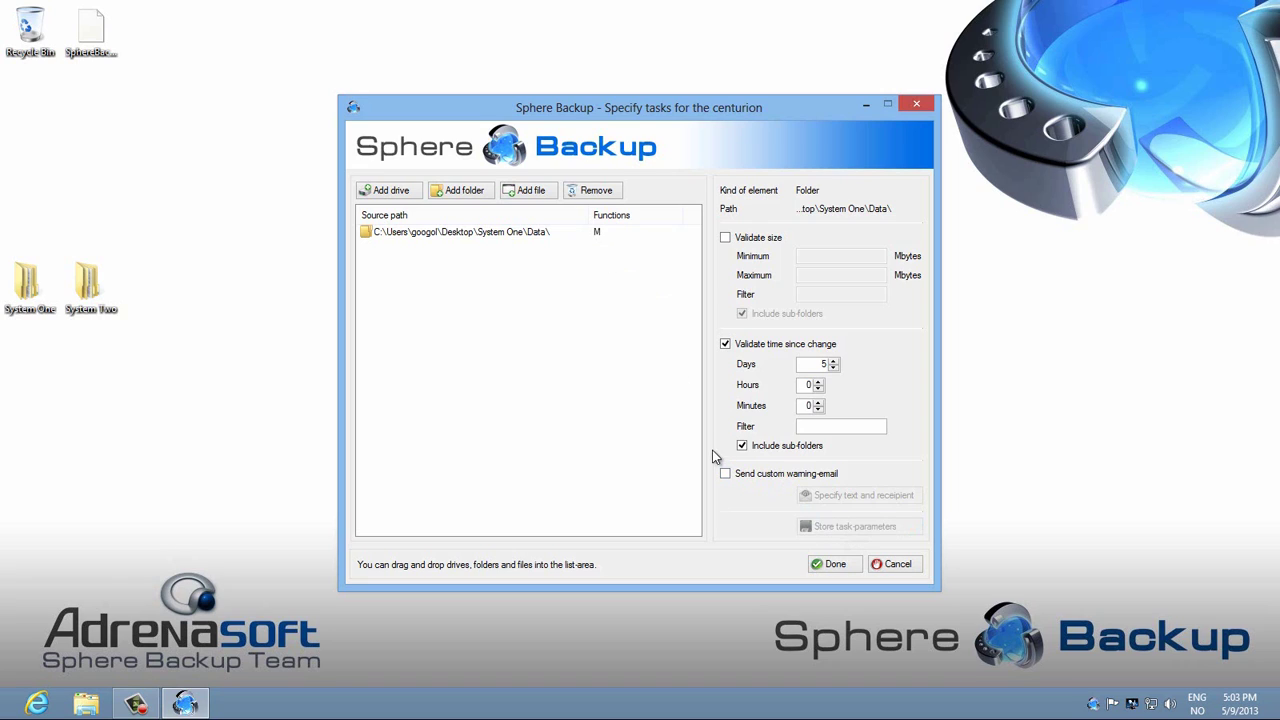
left_click(498, 232)
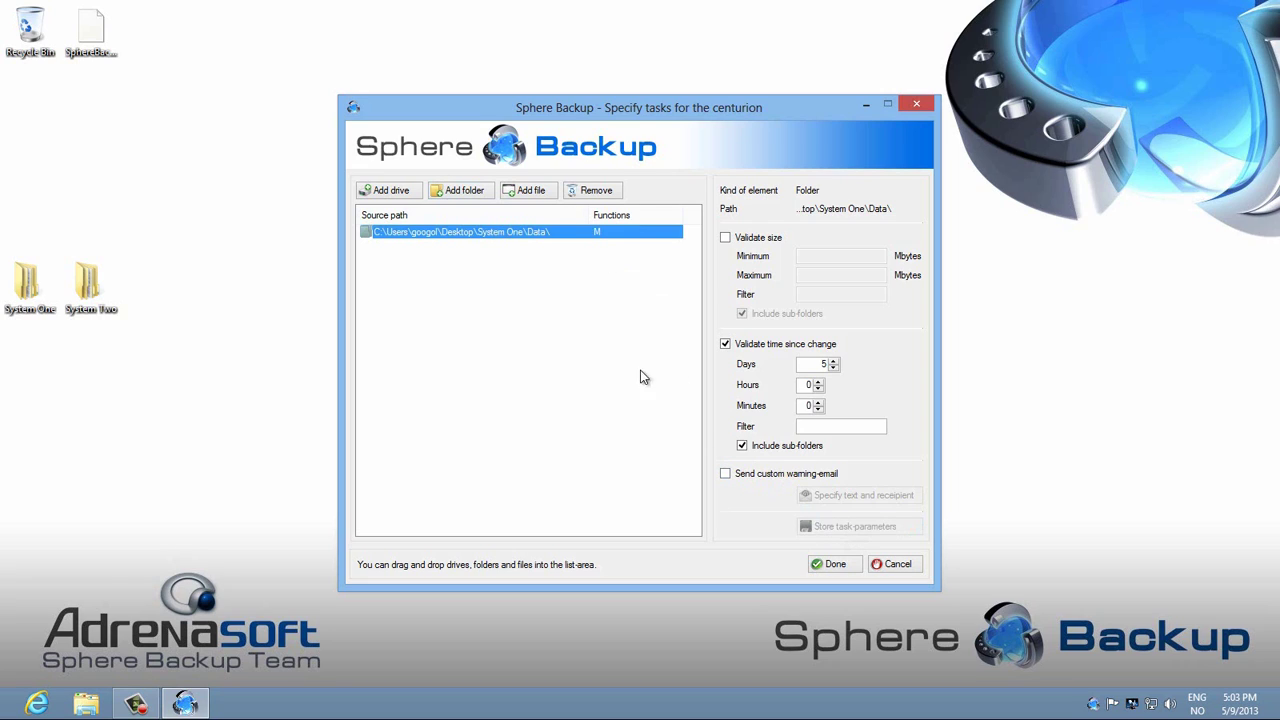
left_click(724, 474)
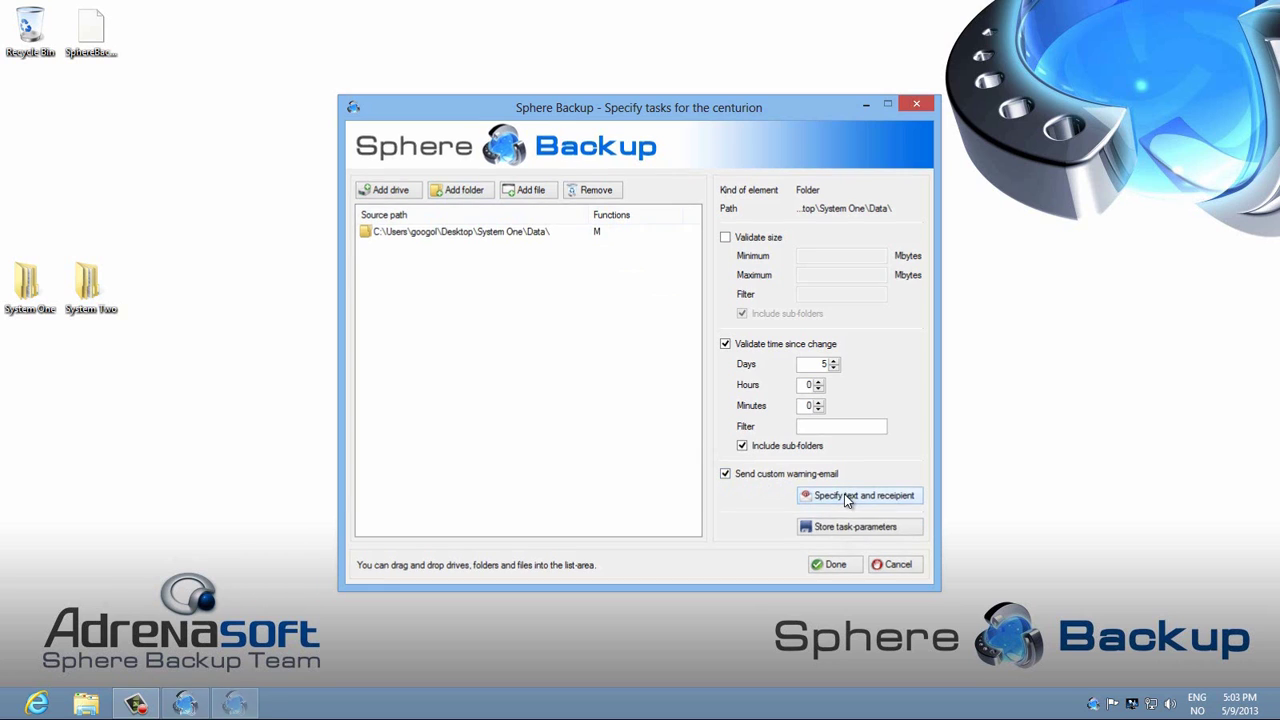
left_click(847, 497)
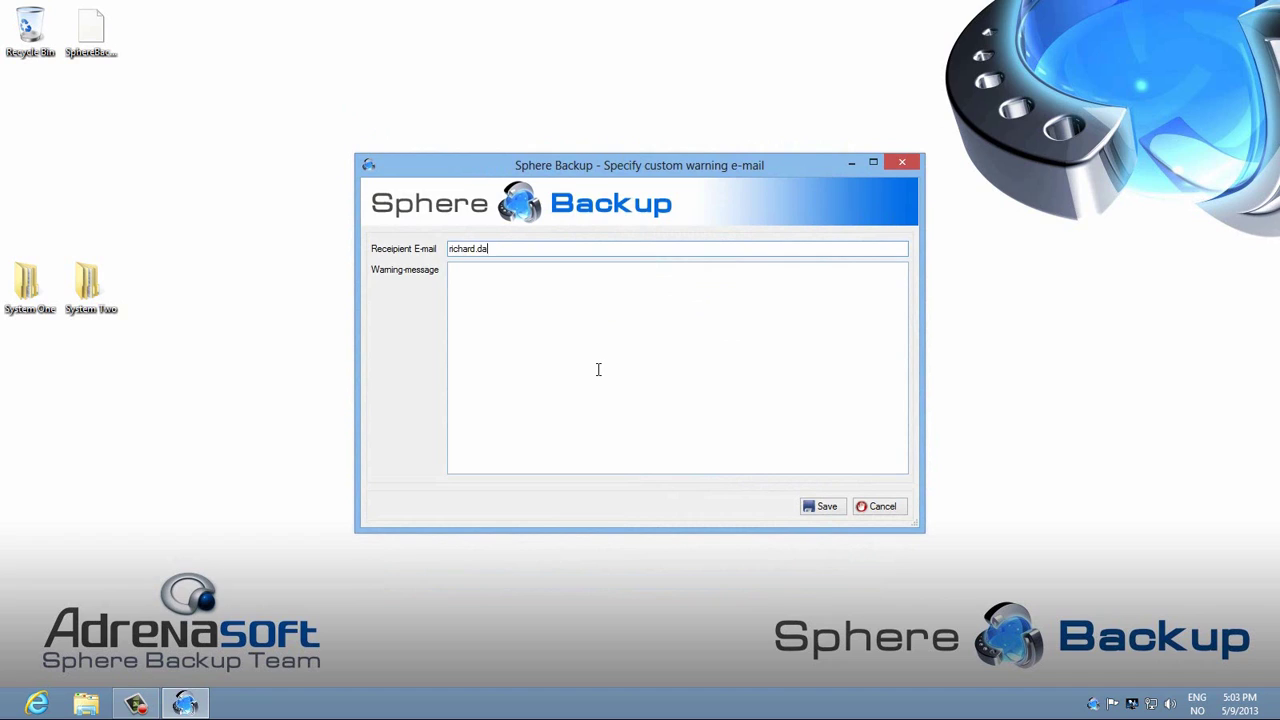
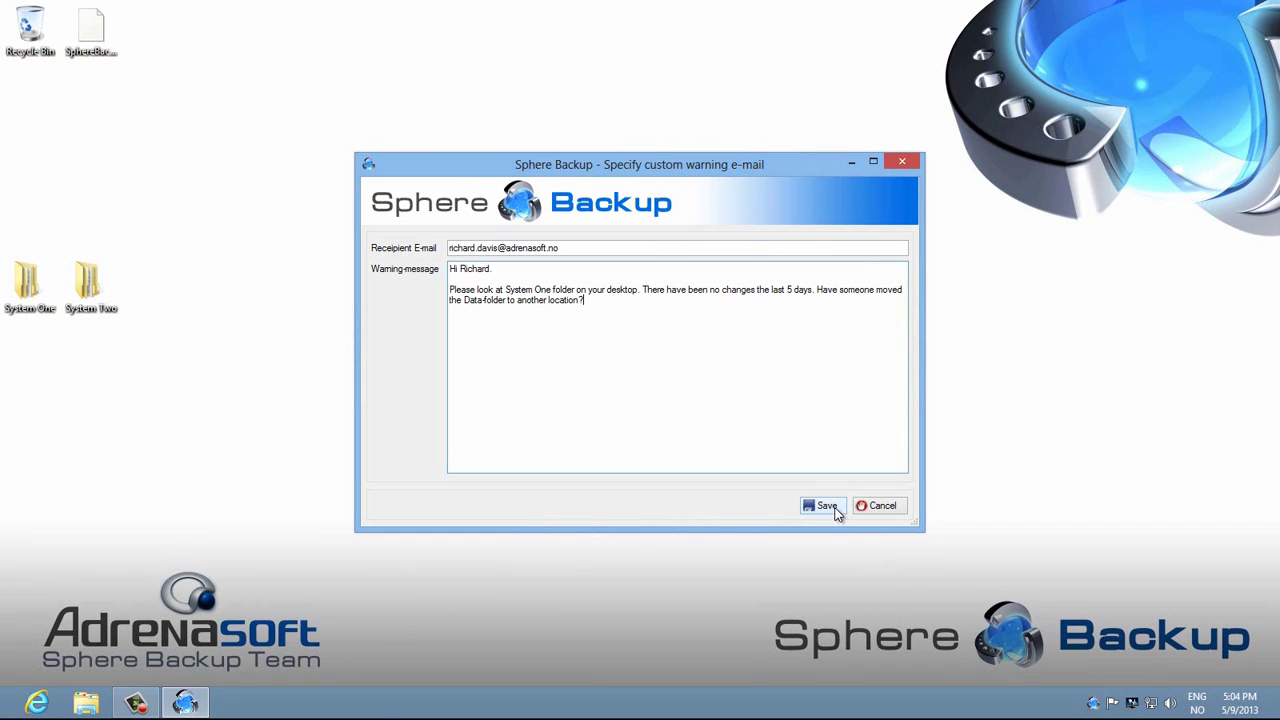
Step: Enter the recipient's e-mail address for the System One Data warning, then save it and store the task parameters
left_click(836, 511)
left_click(840, 525)
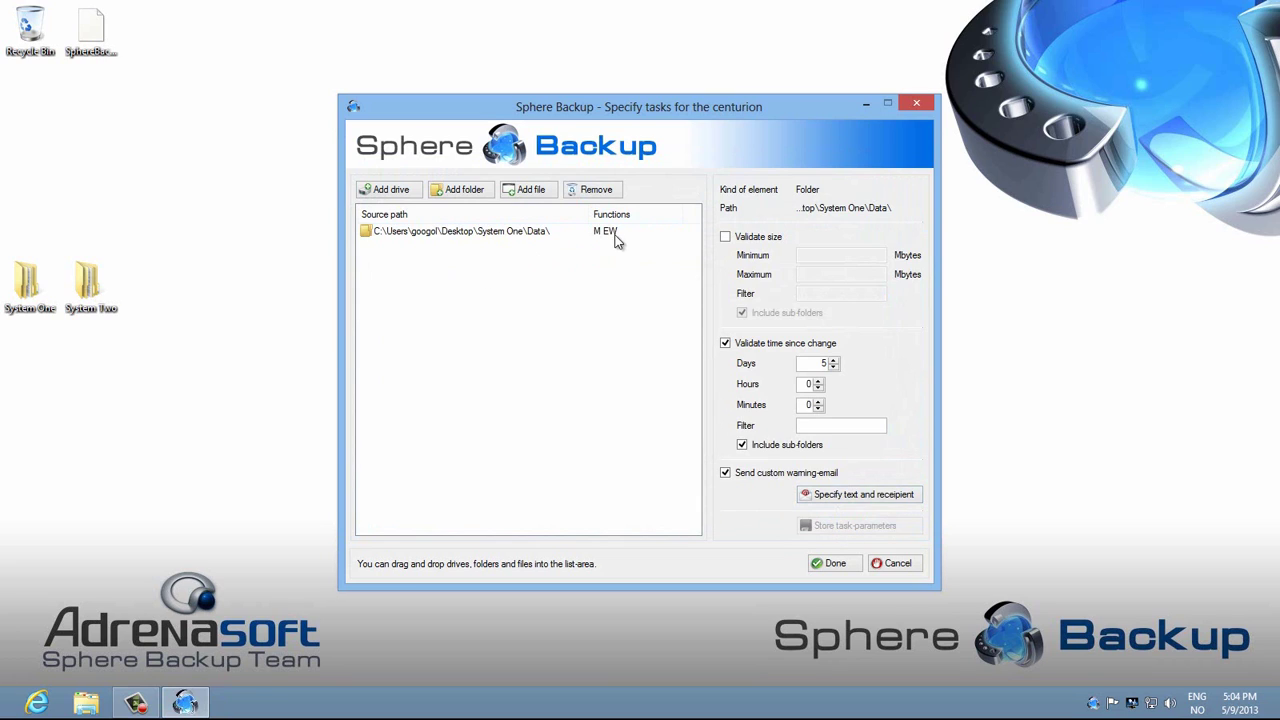
Step: Add the My Documents folder to the centurion's monitored folders
left_click(453, 268)
left_click(466, 196)
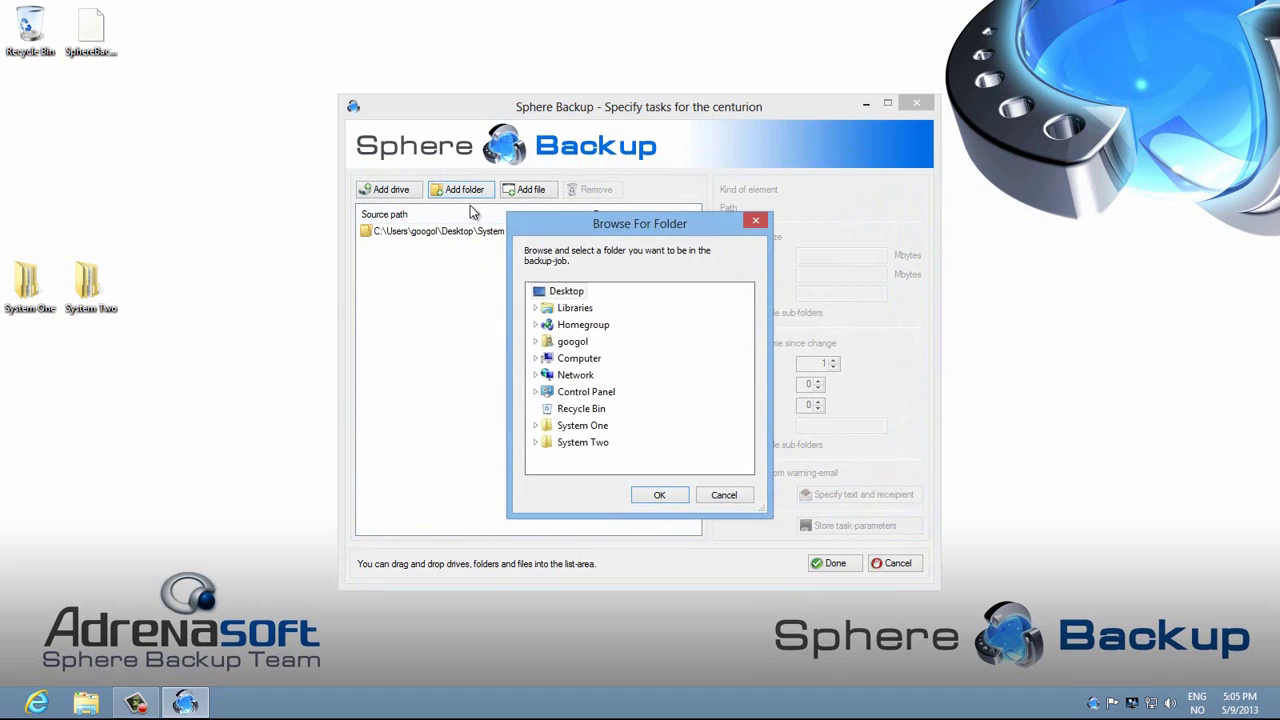
left_click(535, 341)
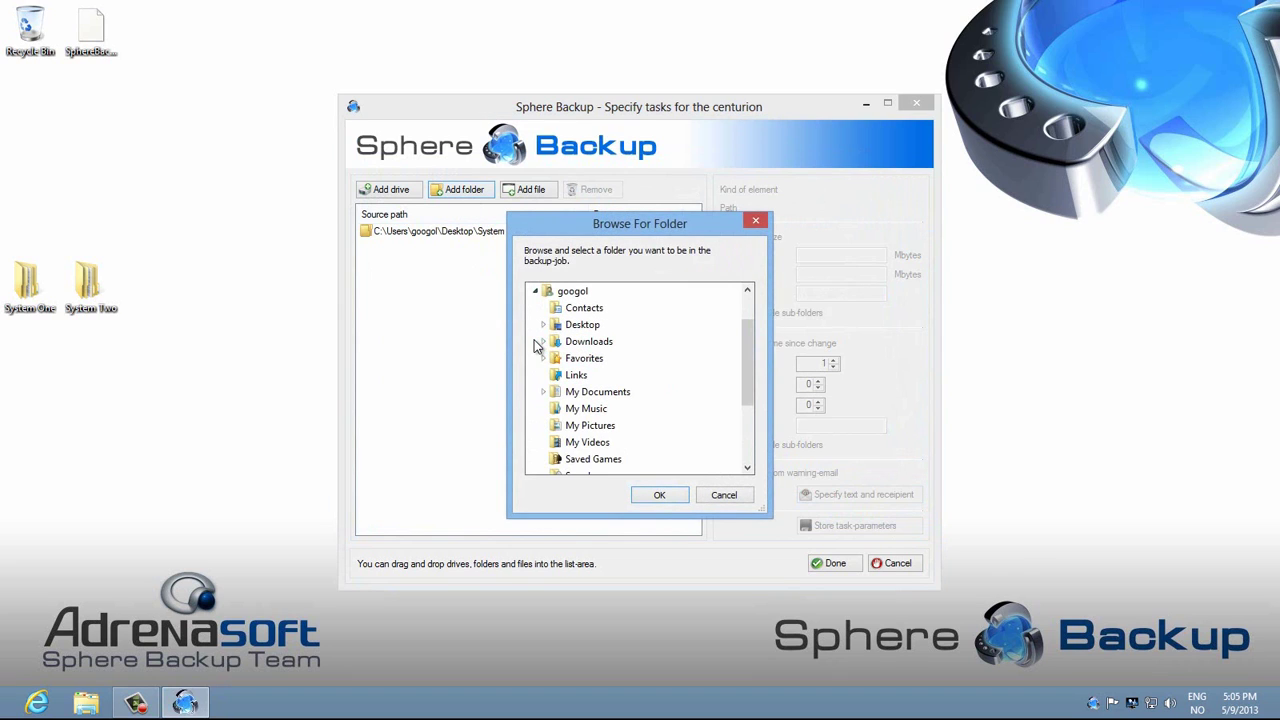
left_click(588, 394)
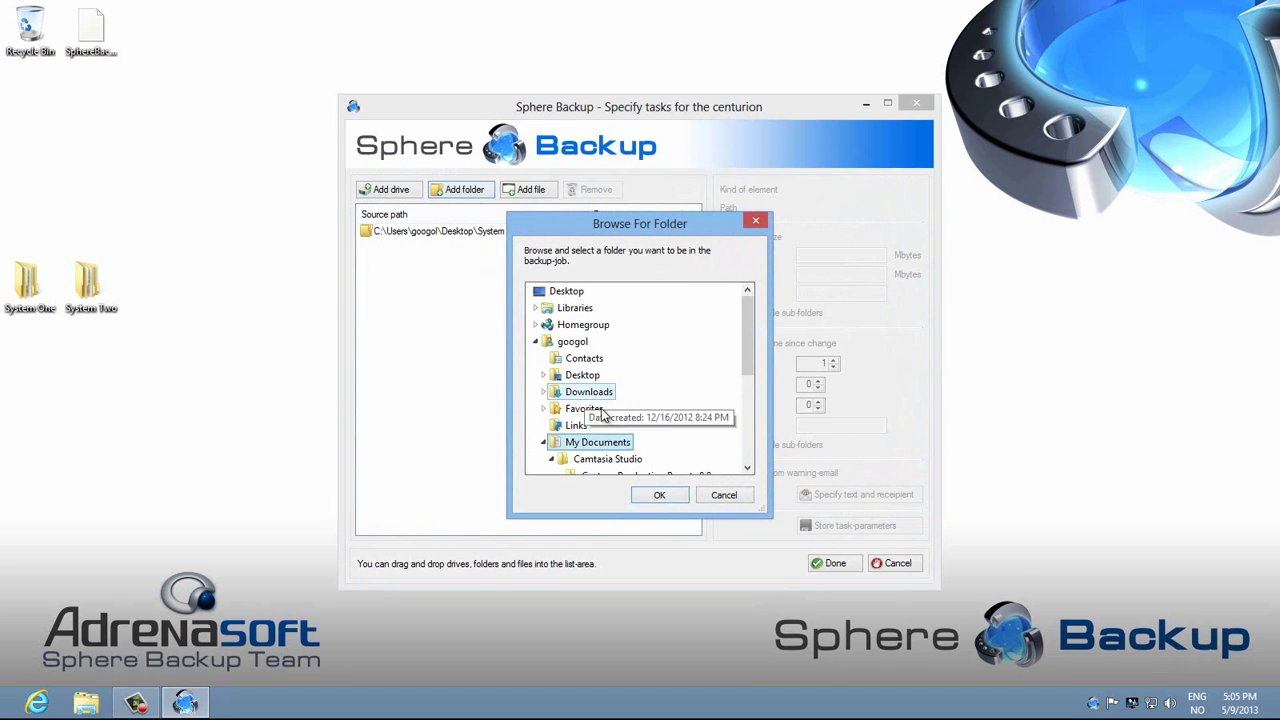
left_click(660, 493)
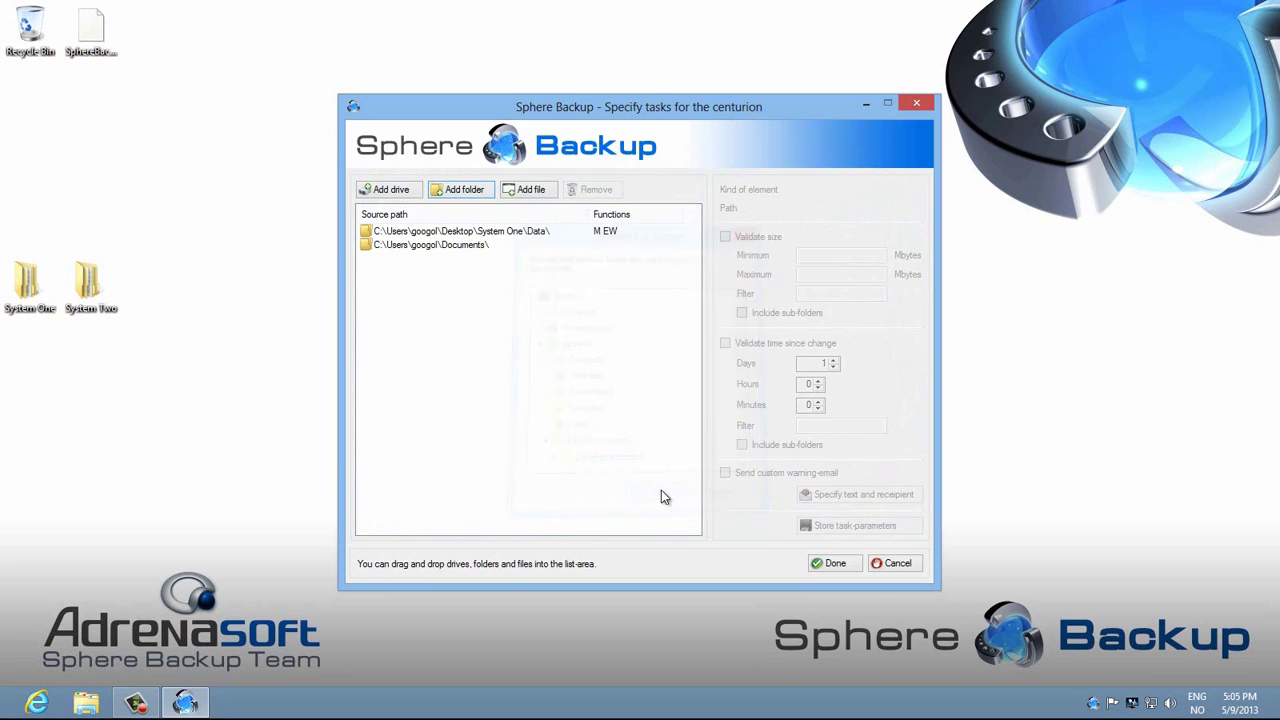
Step: Give Documents a 7-day time-since-change check, store it, and enable its custom warning e-mail
left_click(441, 246)
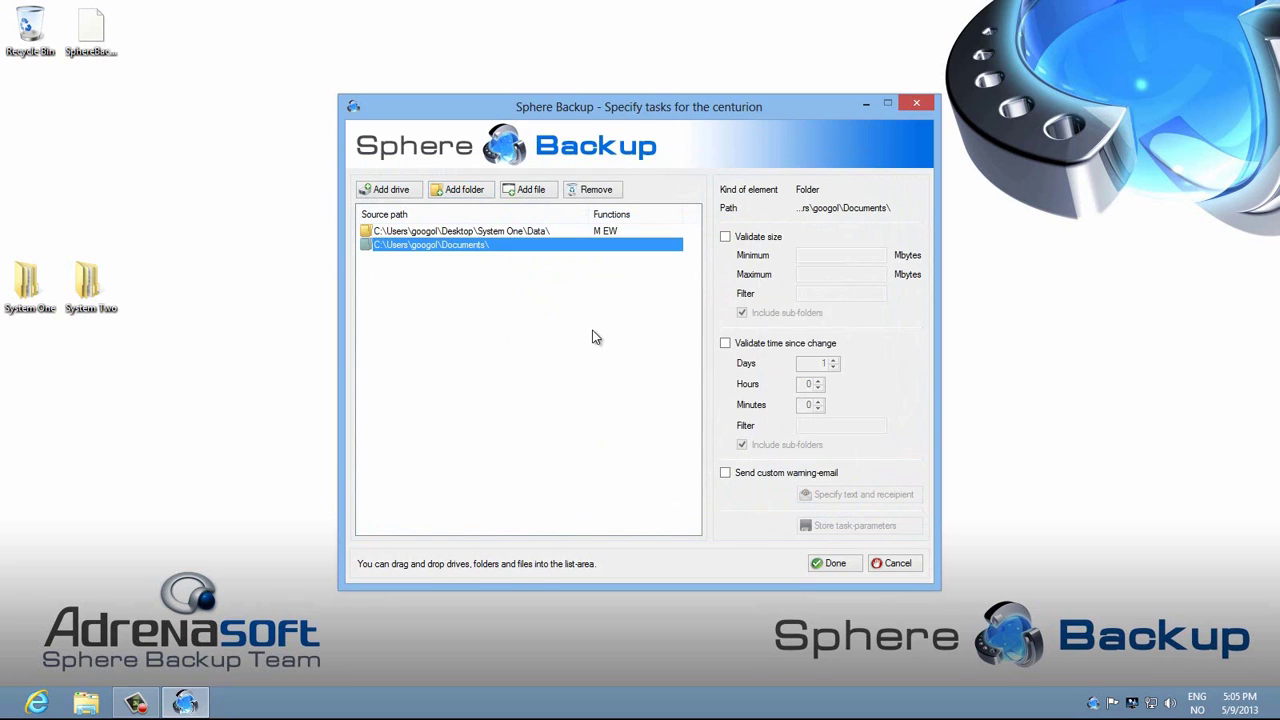
left_click(726, 345)
left_click(833, 364)
left_click(833, 364)
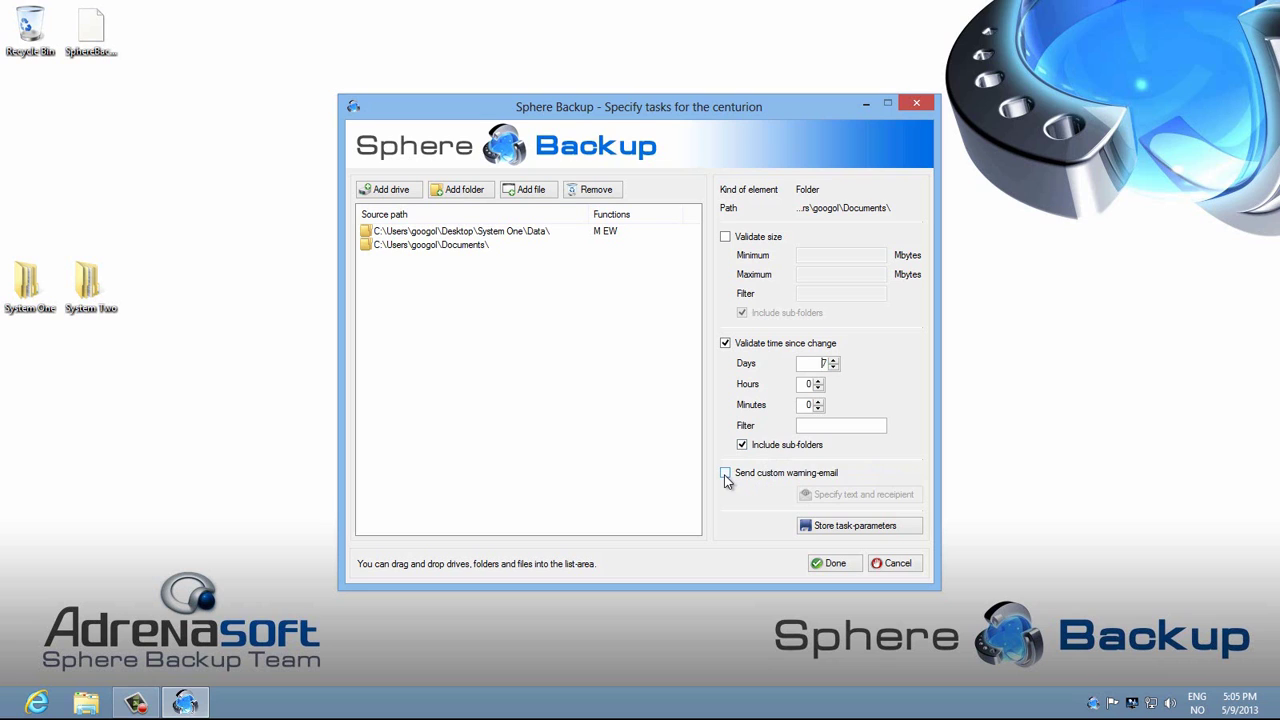
left_click(850, 530)
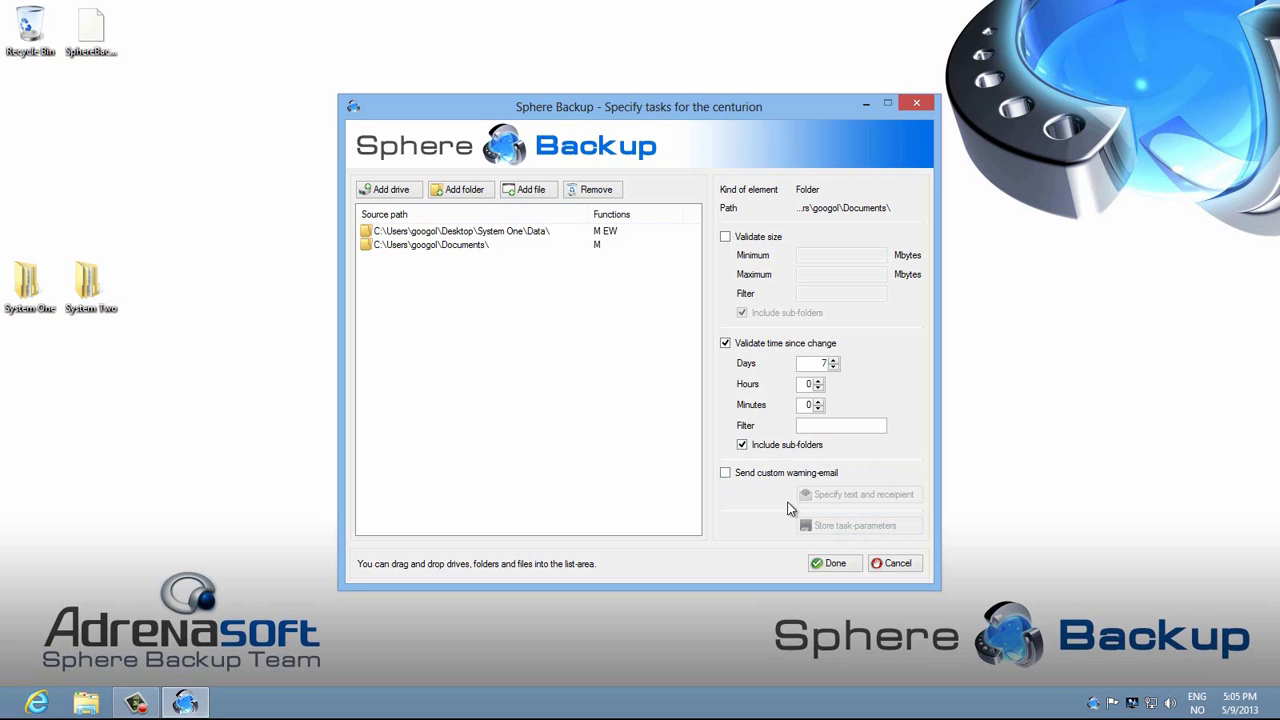
left_click(724, 474)
left_click(838, 498)
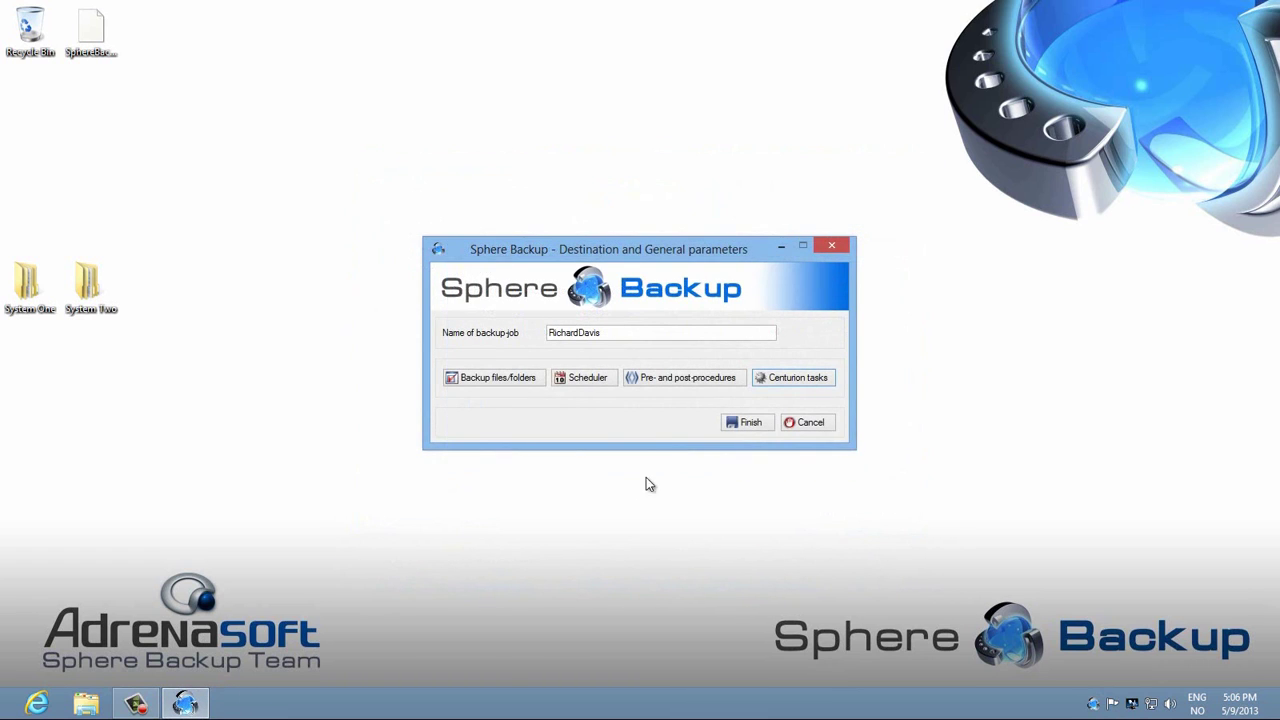
left_click(748, 424)
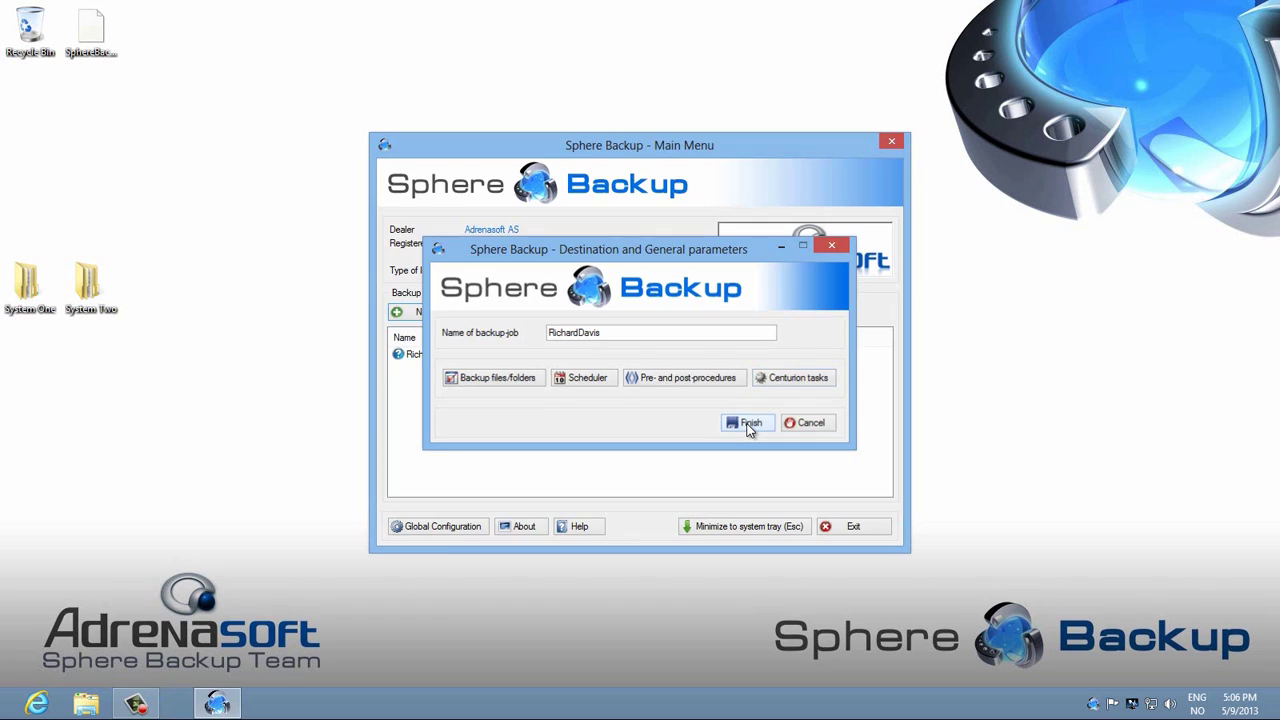